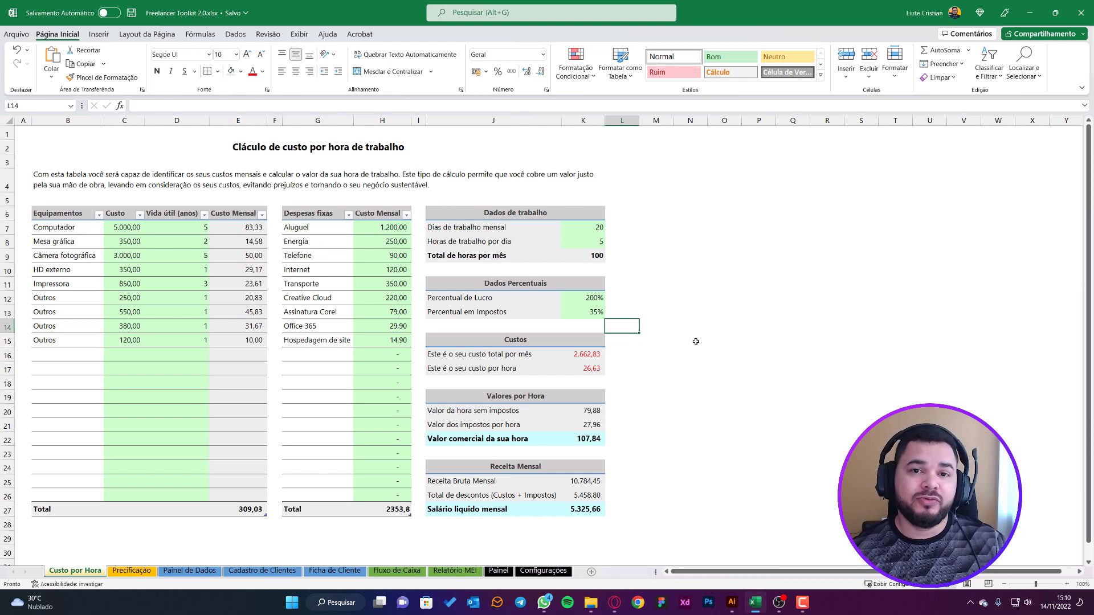
- Clear all sample entries from the Equipamentos table (name, cost, useful life) and from the Despesas fixas table
{"action": "left_click", "coordinate": [329, 151]}
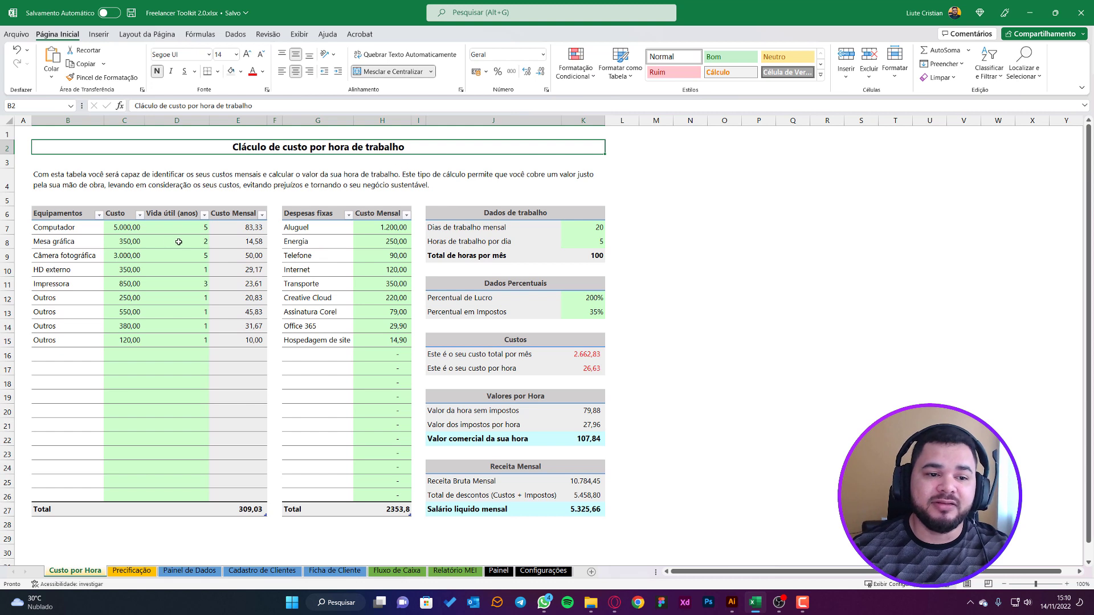
{"action": "left_click_drag", "start_coordinate": [75, 228], "coordinate": [190, 496]}
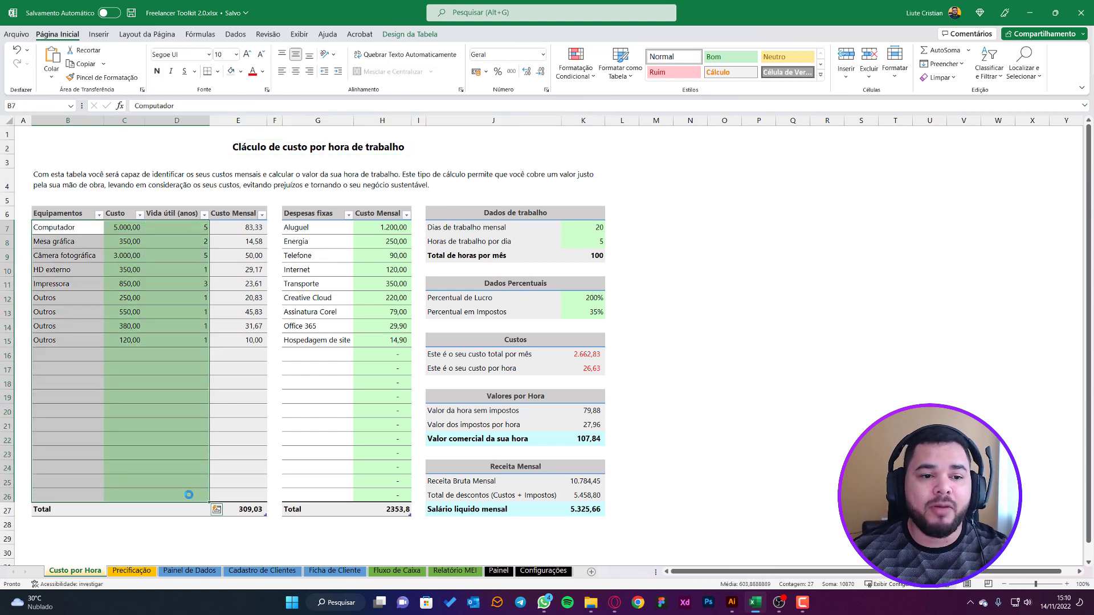
{"action": "key", "text": "Delete"}
{"action": "left_click_drag", "start_coordinate": [317, 227], "coordinate": [399, 495]}
{"action": "key", "text": "Delete"}
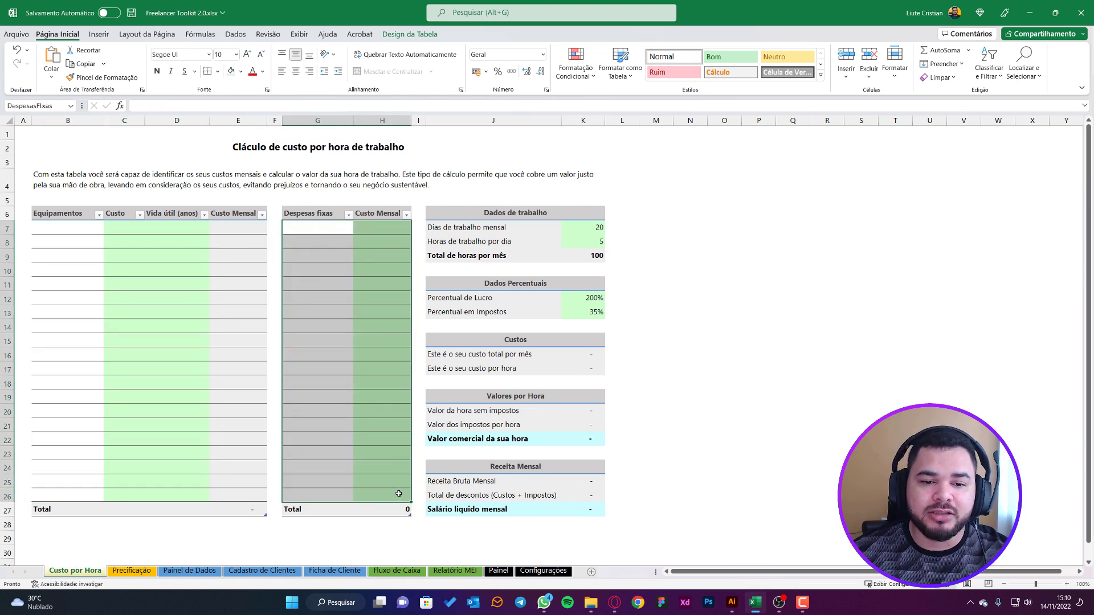
- Clear the working days and hours per day in Dados de trabalho and both percentages in Dados Percentuais
{"action": "left_click_drag", "start_coordinate": [587, 229], "coordinate": [586, 242]}
{"action": "key", "text": "Delete"}
{"action": "left_click_drag", "start_coordinate": [585, 298], "coordinate": [586, 312]}
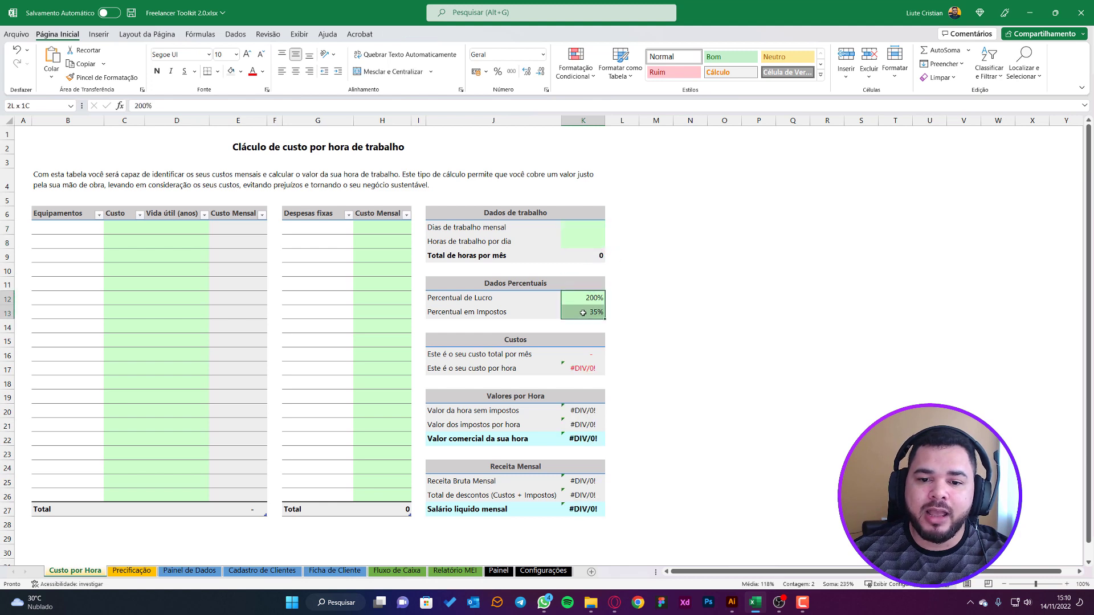
{"action": "key", "text": "Delete"}
{"action": "left_click", "coordinate": [709, 331]}
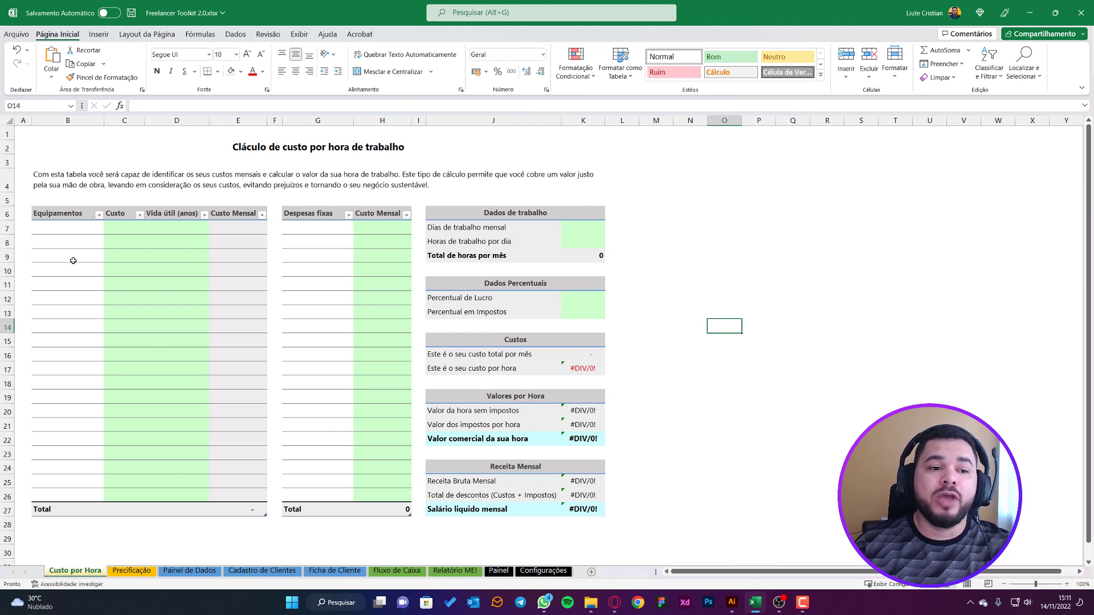
{"action": "left_click", "coordinate": [69, 227]}
{"action": "left_click", "coordinate": [304, 237]}
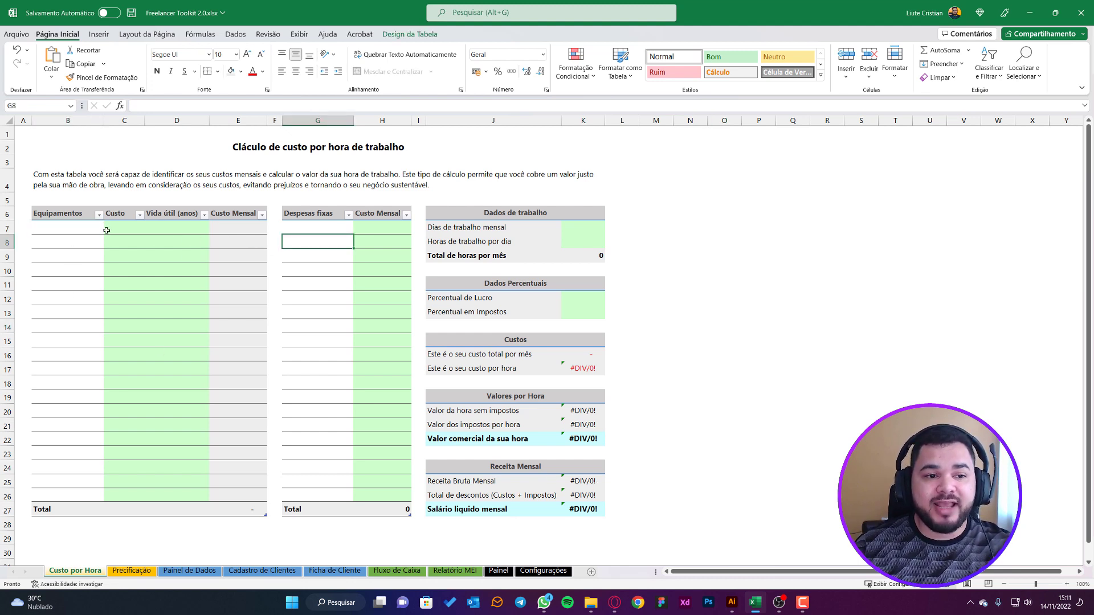
{"action": "left_click", "coordinate": [78, 224]}
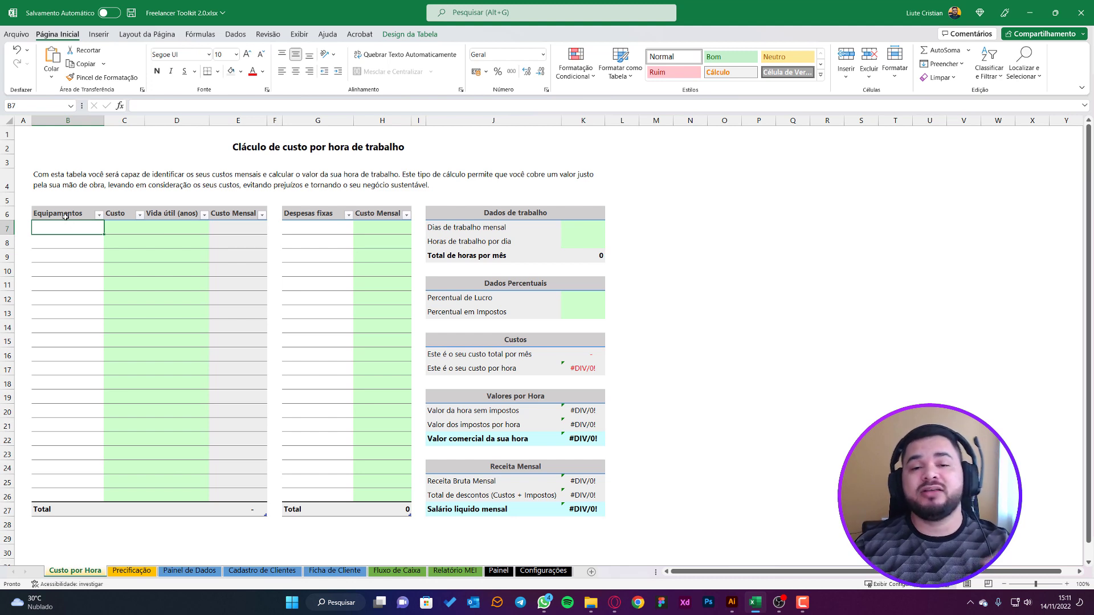
{"action": "left_click", "coordinate": [169, 211]}
{"action": "left_click", "coordinate": [315, 212]}
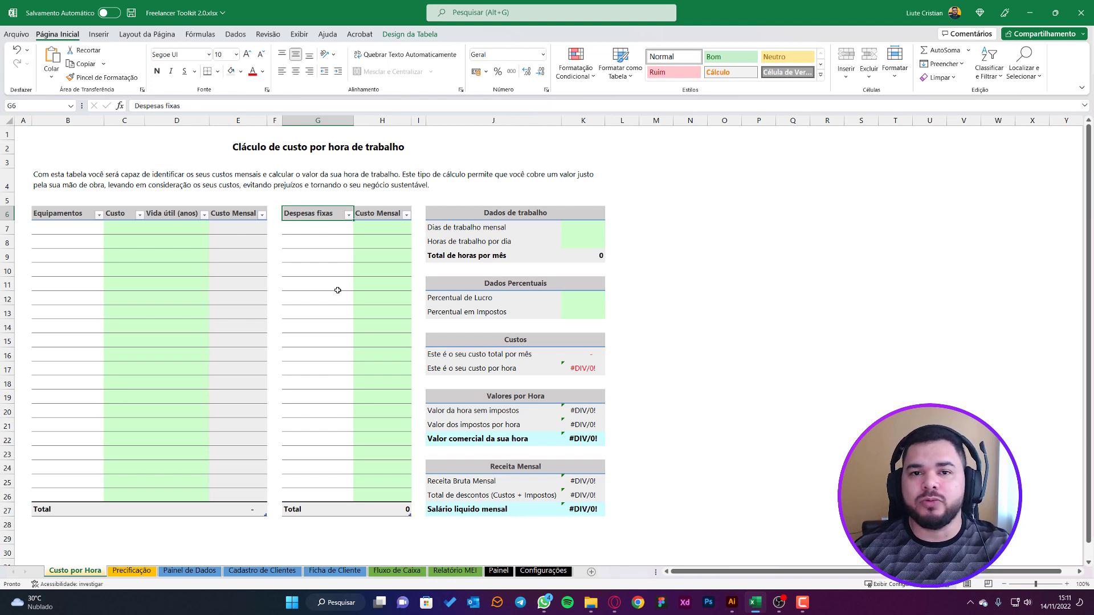
- Enter Computador in the first row of the Equipamentos table with a cost of 8000 and a useful life of 5 years
{"action": "left_click", "coordinate": [82, 226]}
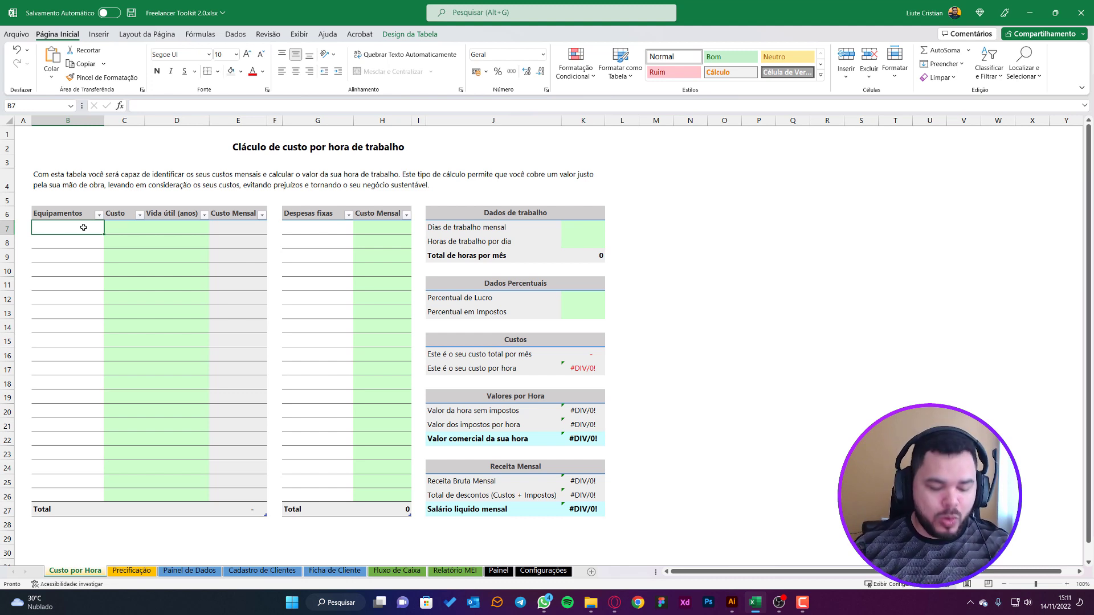
{"action": "type", "text": "Cmp"}
{"action": "key", "text": "BackSpace"}
{"action": "key", "text": "BackSpace"}
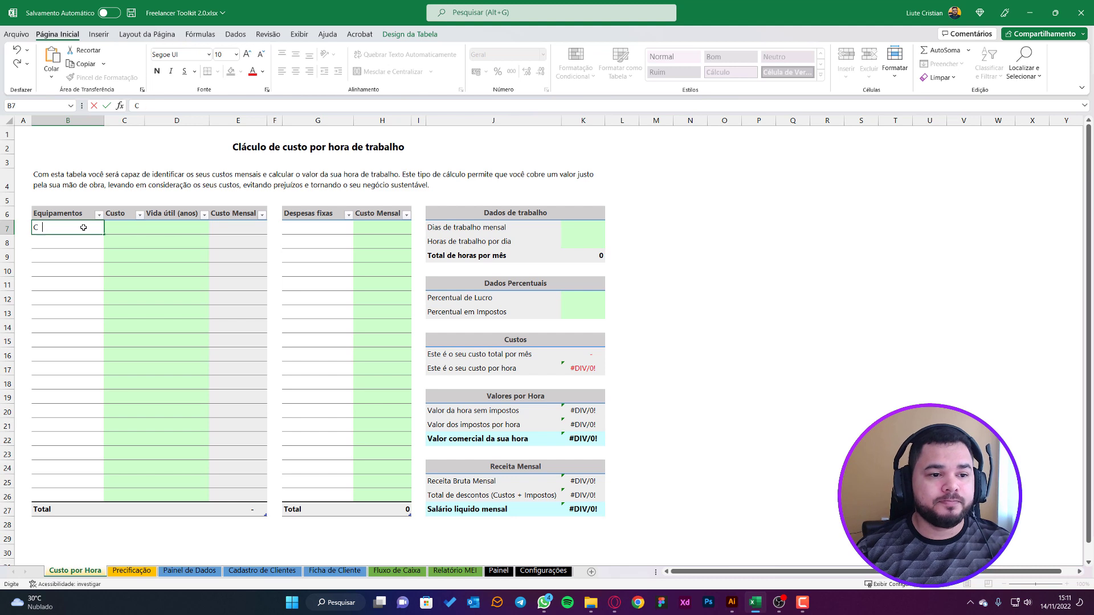
{"action": "type", "text": "omputador"}
{"action": "key", "text": "Tab"}
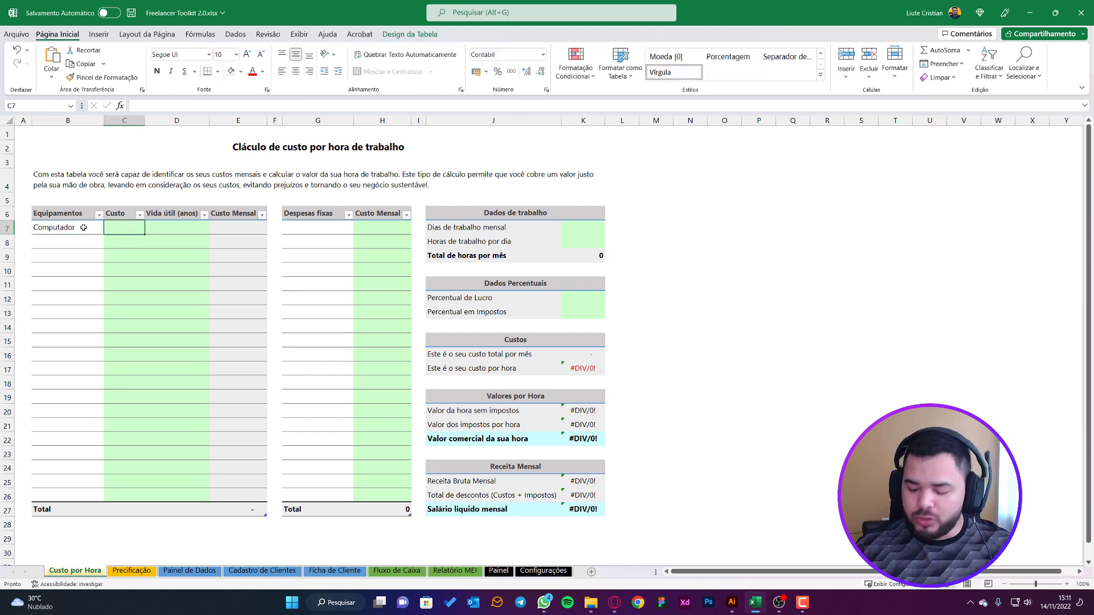
{"action": "type", "text": "8000"}
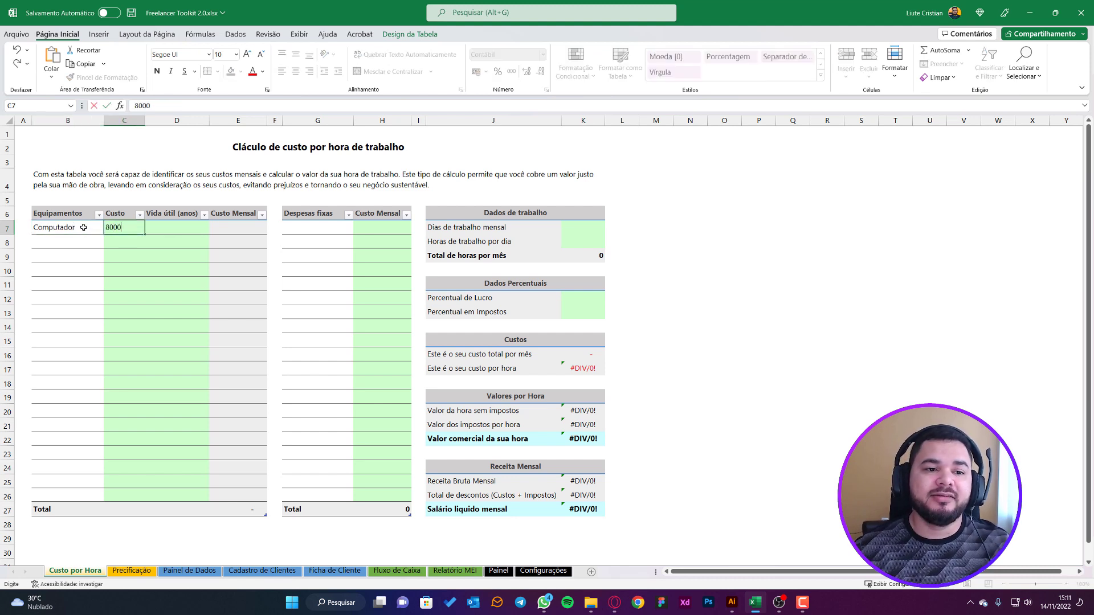
{"action": "key", "text": "Tab"}
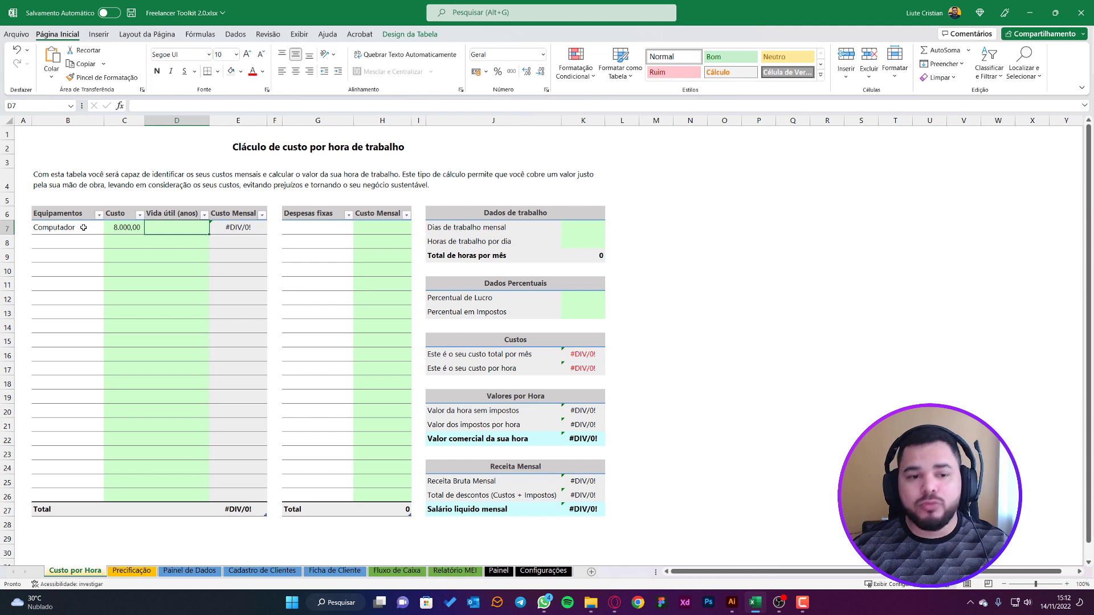
{"action": "type", "text": "5"}
{"action": "key", "text": "Return"}
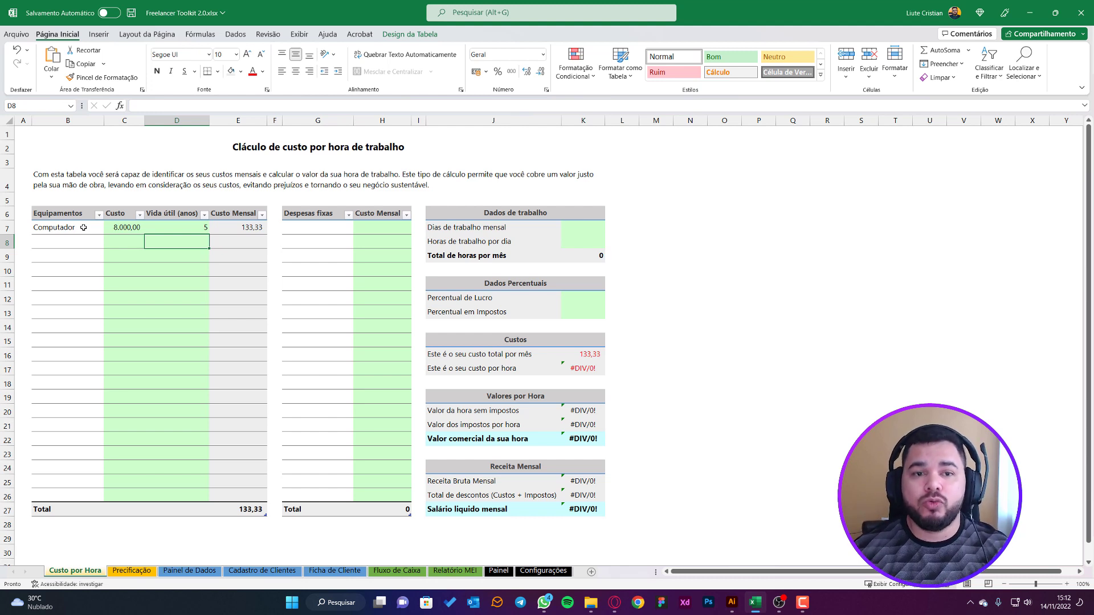
- Add Mesa gráfica as the second equipment item with a cost of 500 and a useful life of 3 years
{"action": "key", "text": "Left"}
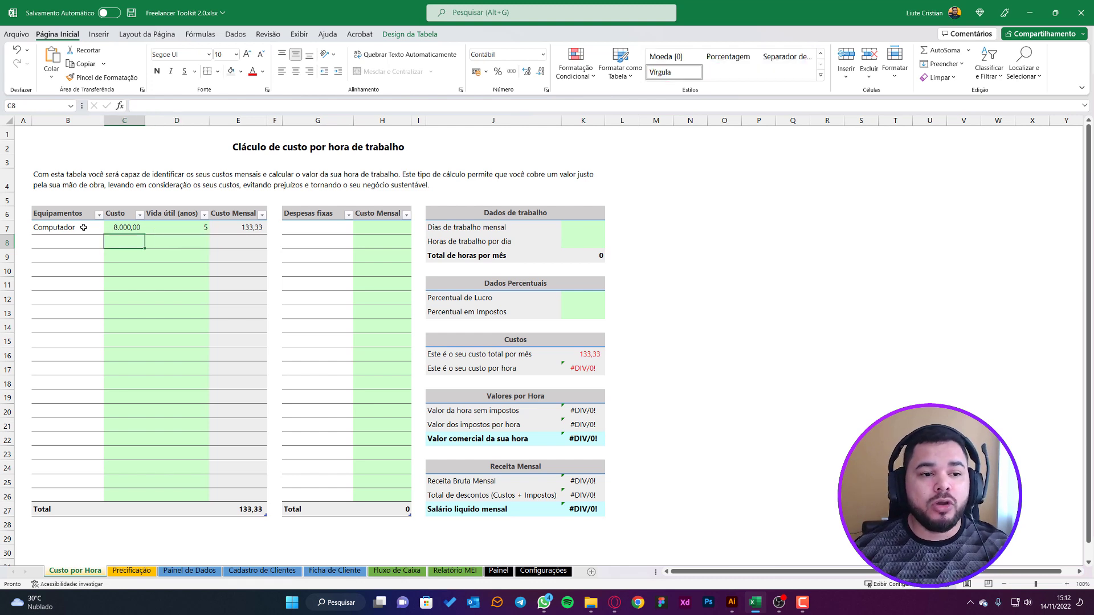
{"action": "key", "text": "Left"}
{"action": "type", "text": "Mesa"}
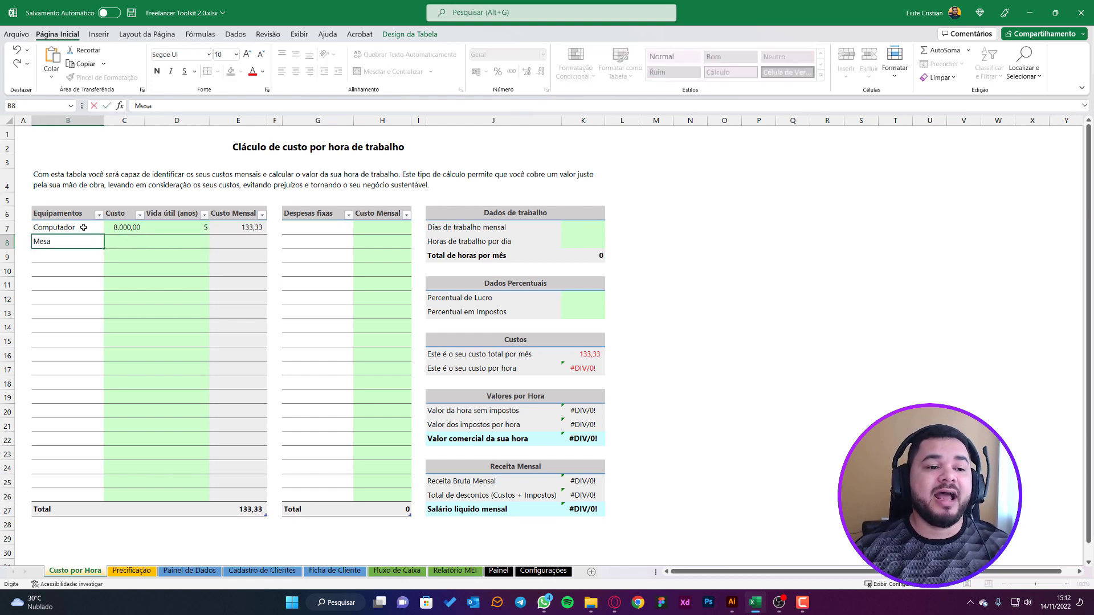
{"action": "type", "text": " gráfica"}
{"action": "key", "text": "Tab"}
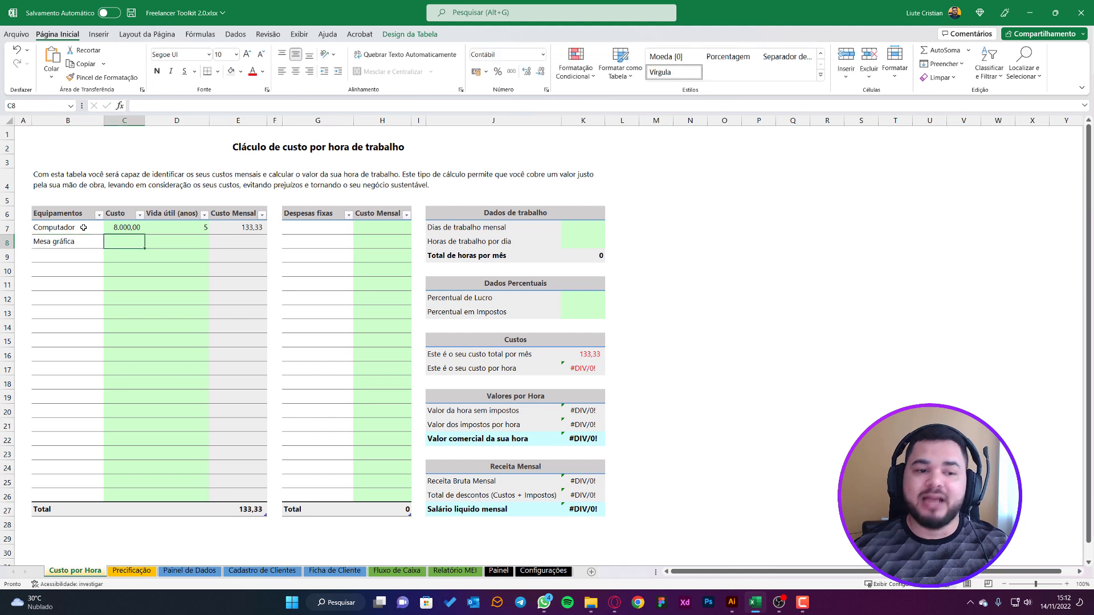
{"action": "type", "text": "5000"}
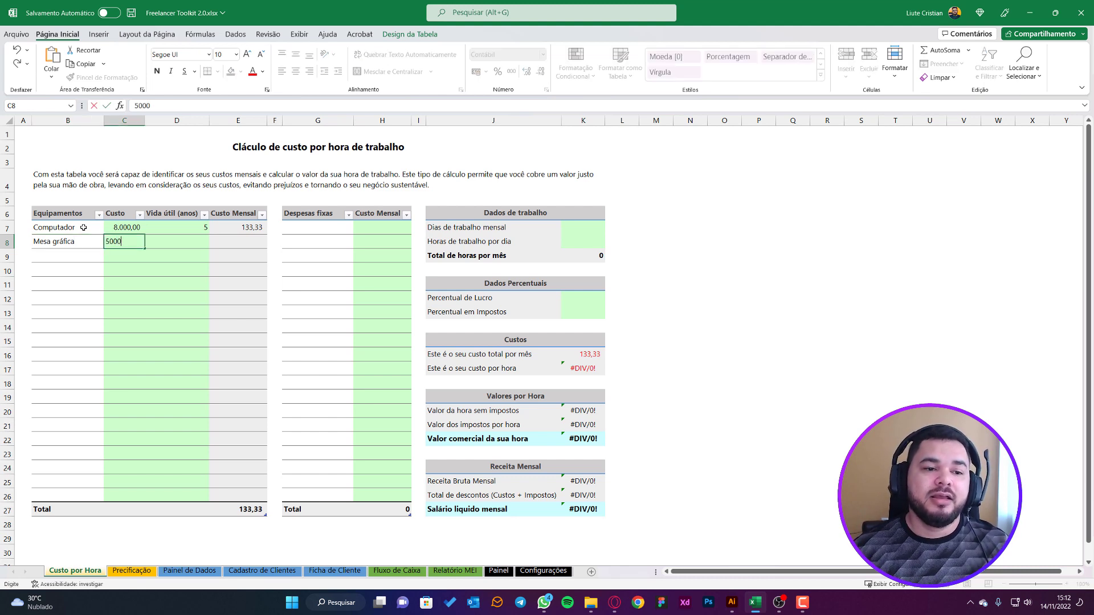
{"action": "key", "text": "BackSpace"}
{"action": "key", "text": "Tab"}
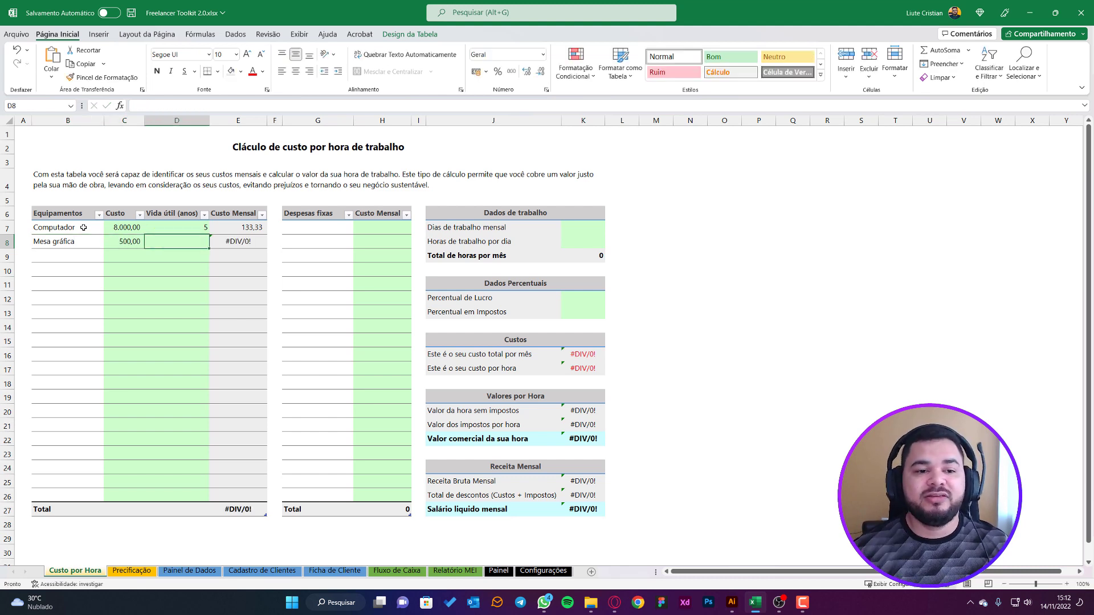
{"action": "type", "text": "3"}
{"action": "key", "text": "Return"}
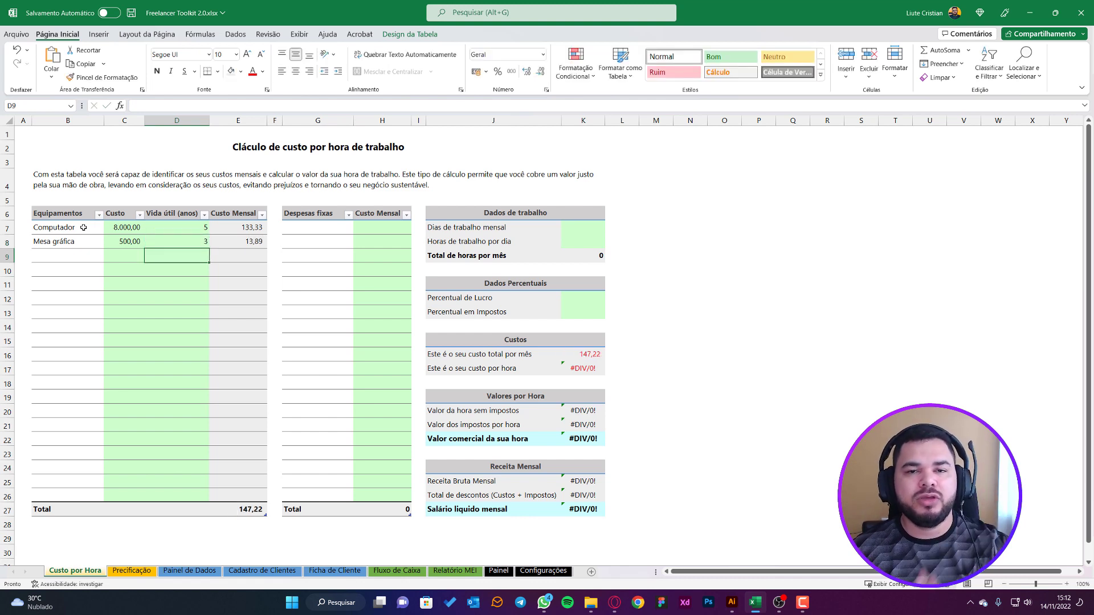
{"action": "key", "text": "Up"}
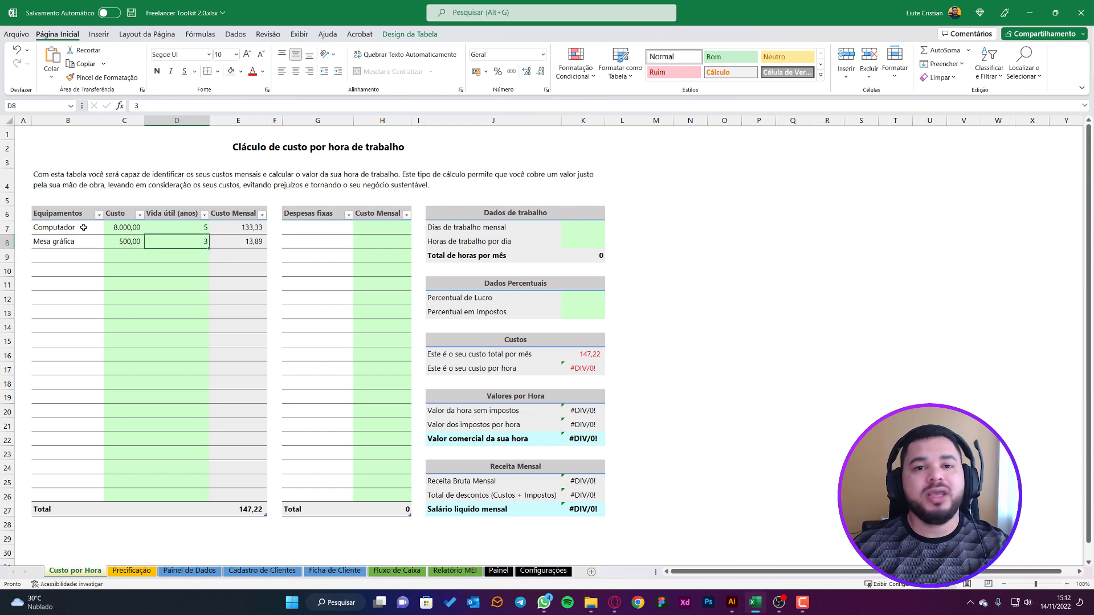
{"action": "key", "text": "Right"}
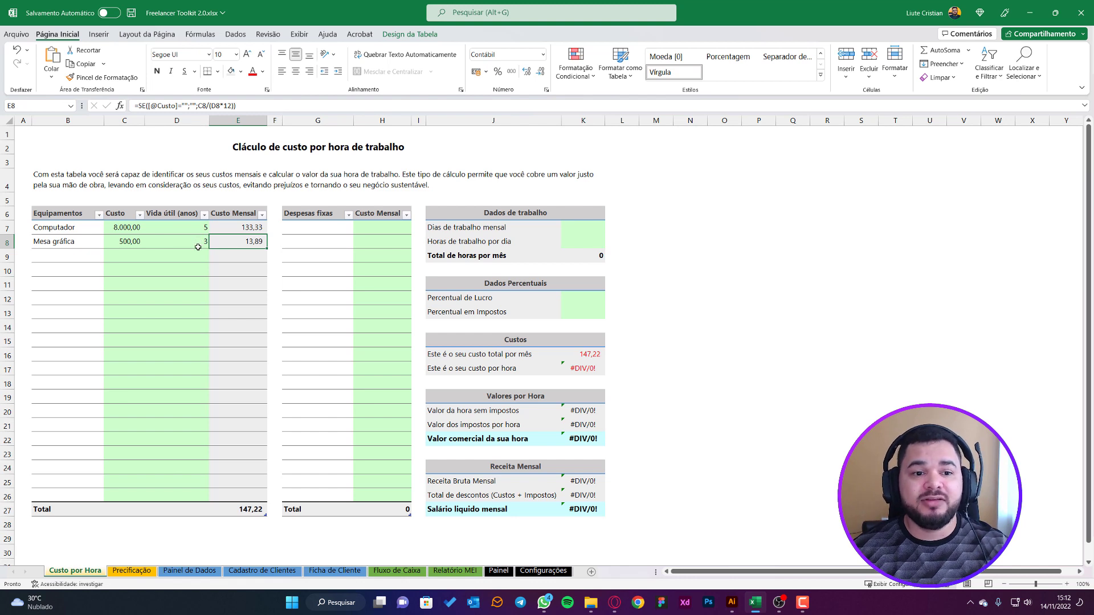
- Add Impressora as the third equipment item with a cost of 850 and a useful life of 3 years
{"action": "left_click", "coordinate": [57, 258]}
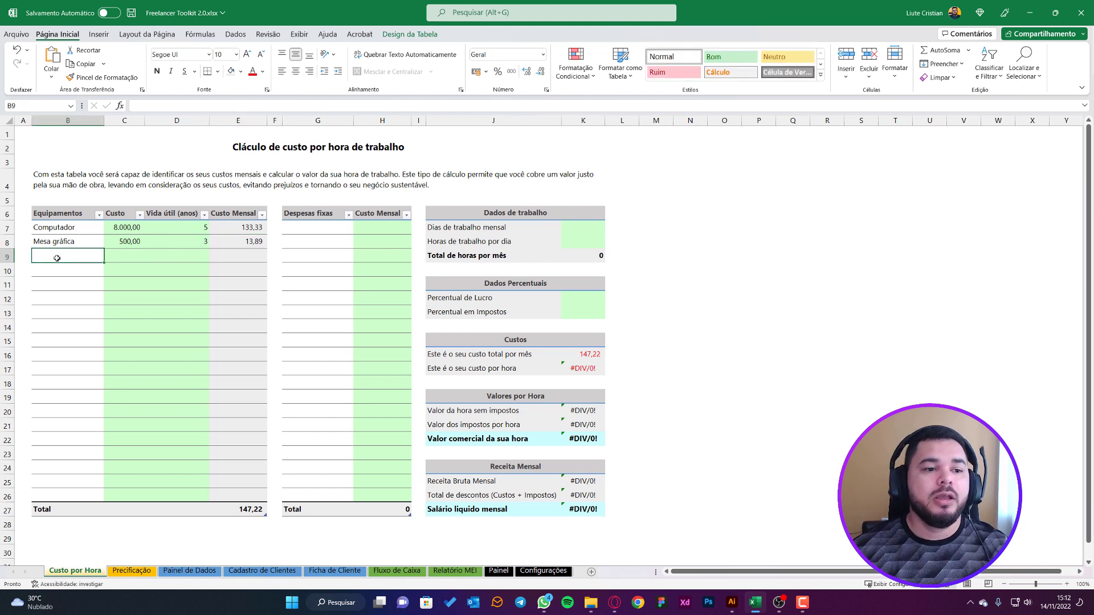
{"action": "type", "text": "Impressora"}
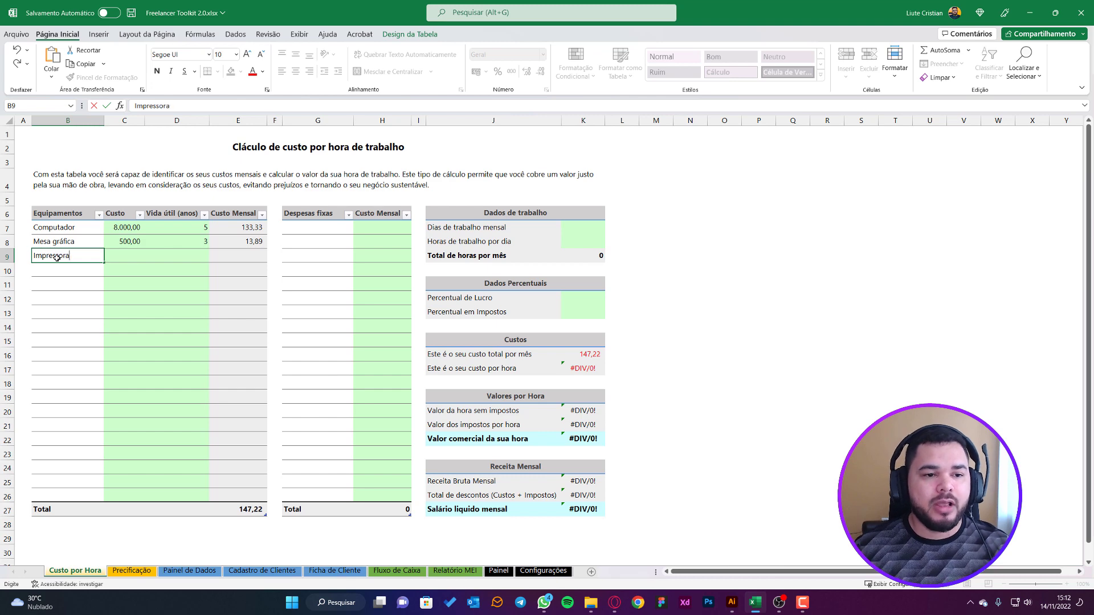
{"action": "key", "text": "Tab"}
{"action": "type", "text": "850"}
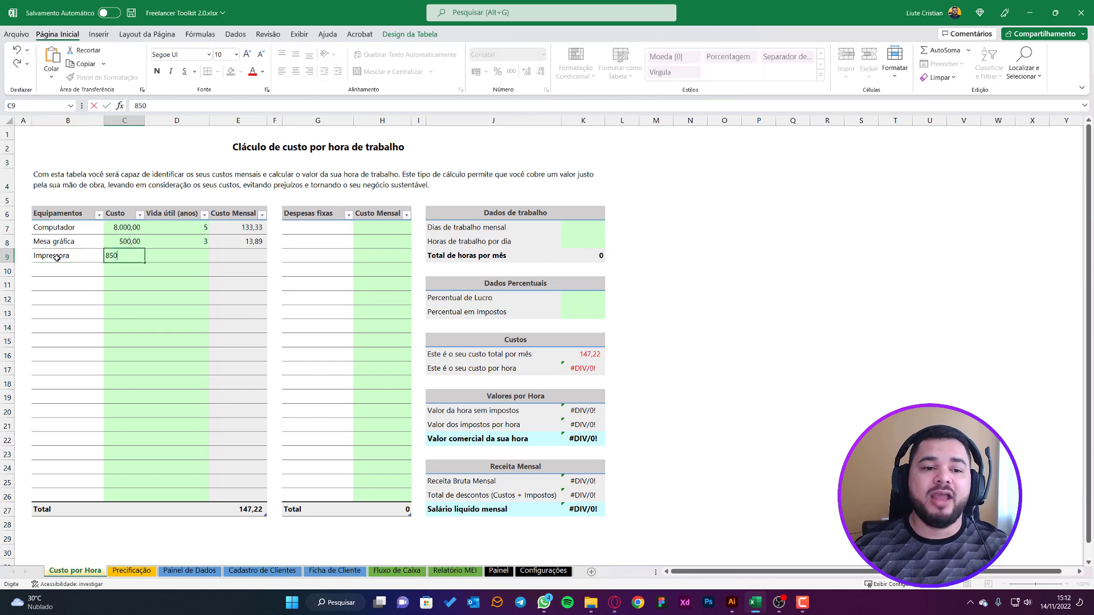
{"action": "key", "text": "Tab"}
{"action": "type", "text": "3"}
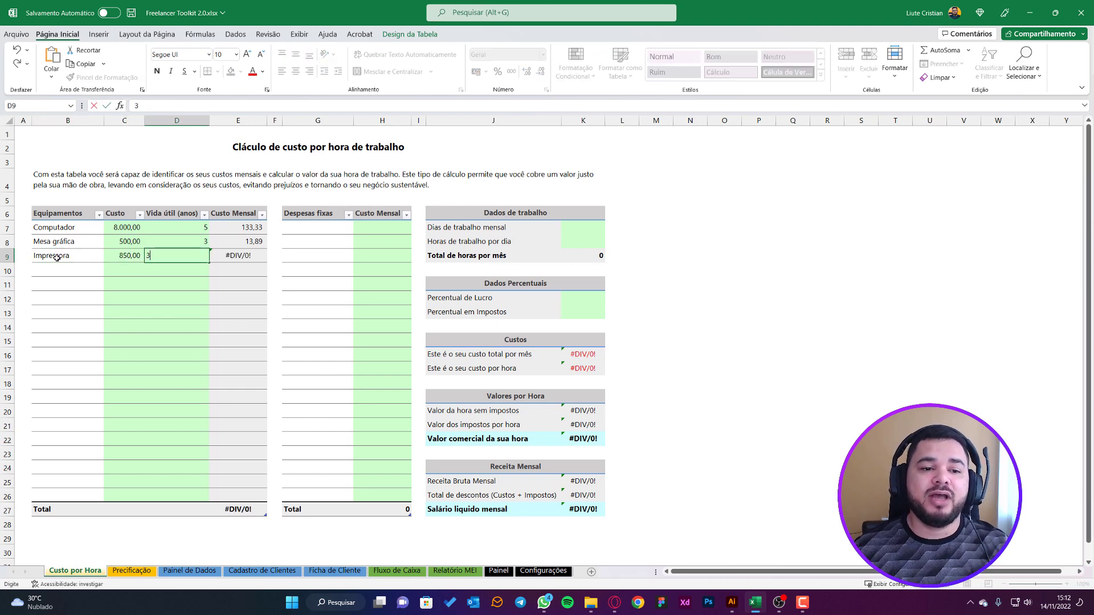
{"action": "key", "text": "Down"}
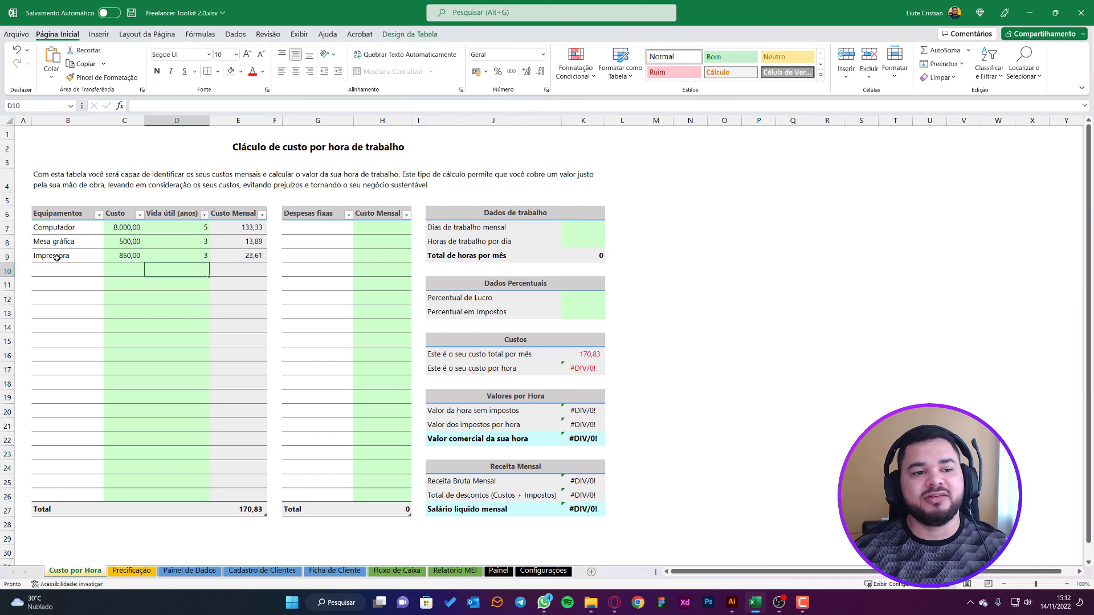
- Add Monitores as the fourth equipment item with a cost of 3000 and a useful life of 5 years
{"action": "key", "text": "Left"}
{"action": "key", "text": "Left"}
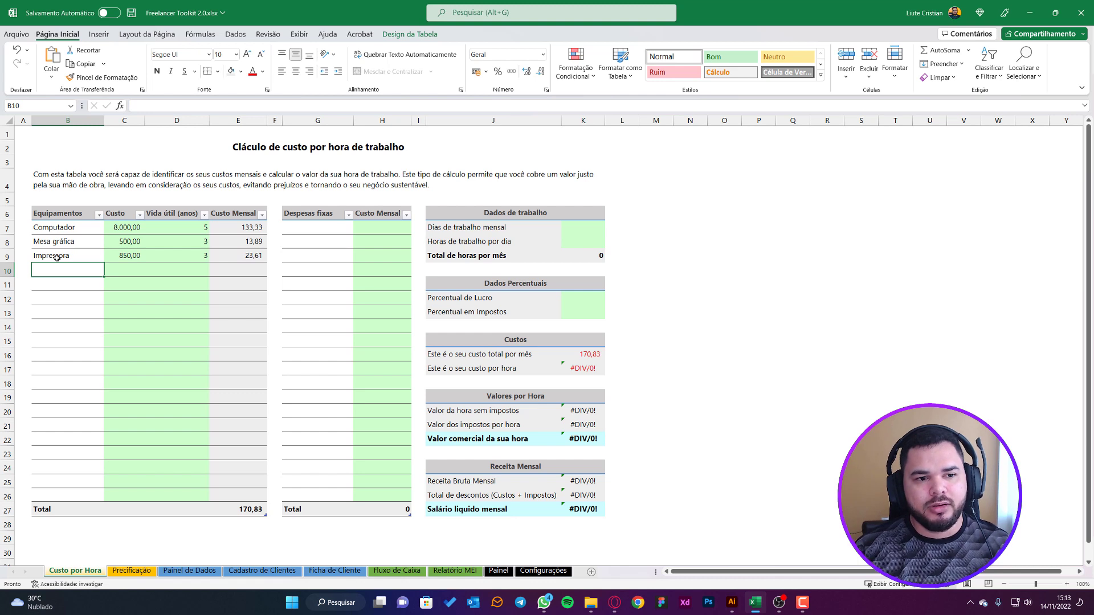
{"action": "type", "text": "Mo"}
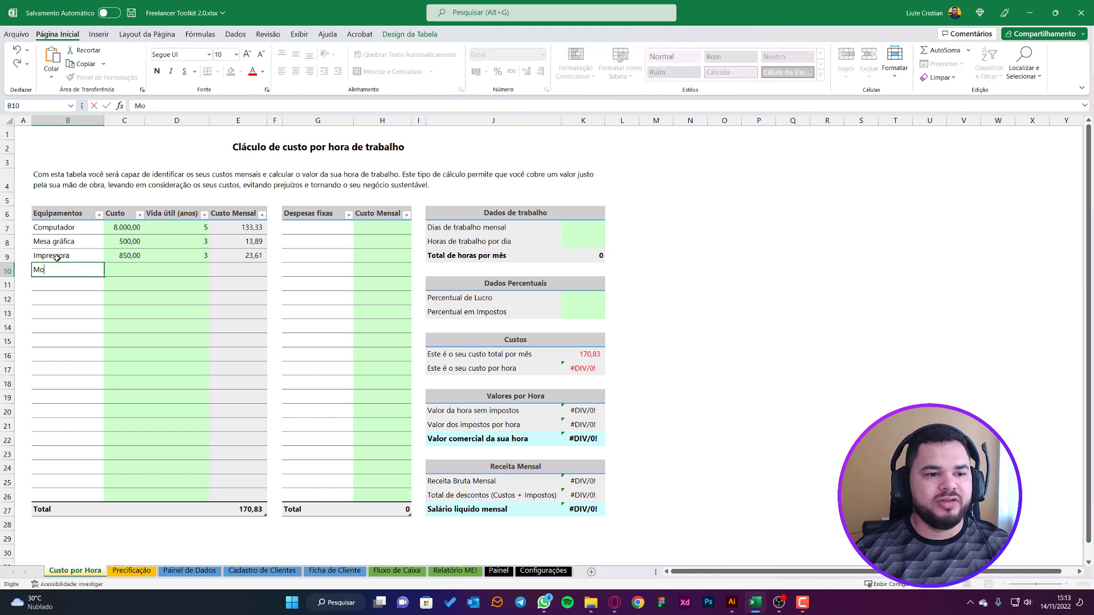
{"action": "type", "text": "nitores"}
{"action": "key", "text": "Tab"}
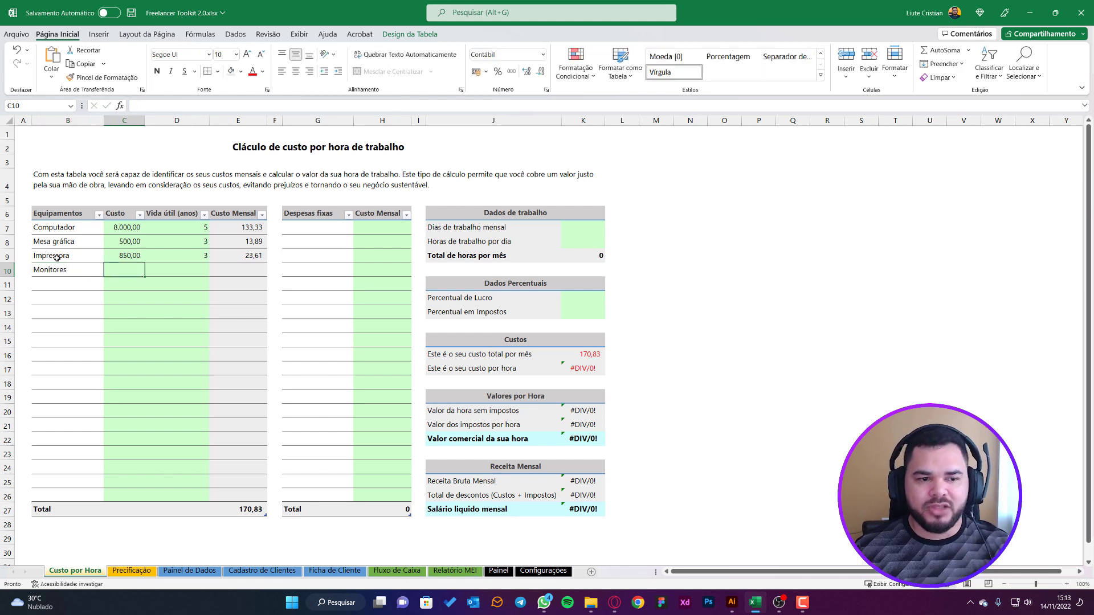
{"action": "type", "text": "3000"}
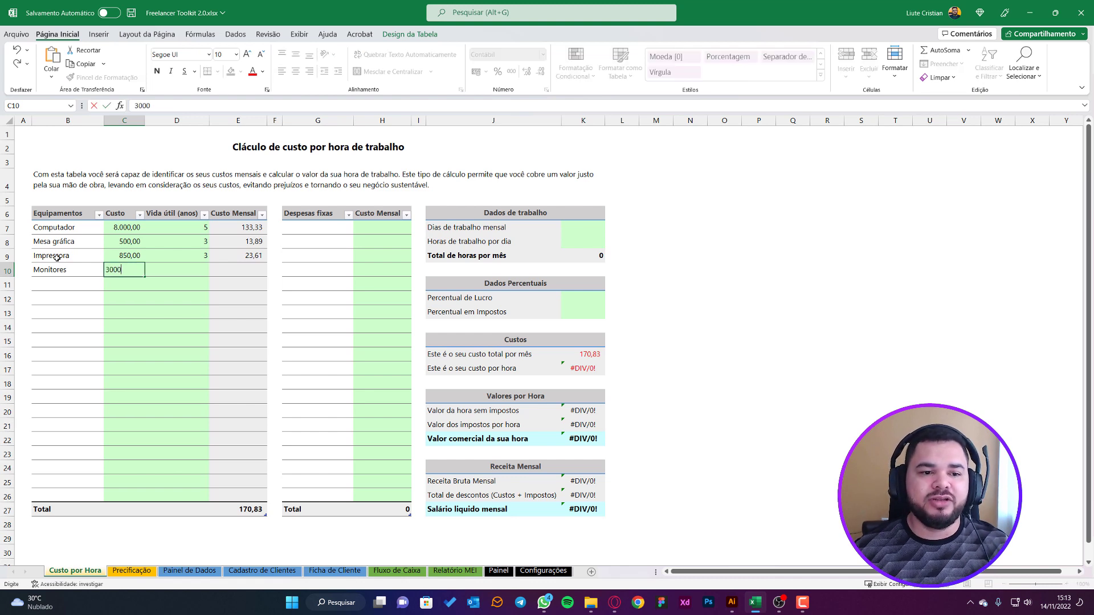
{"action": "key", "text": "Tab"}
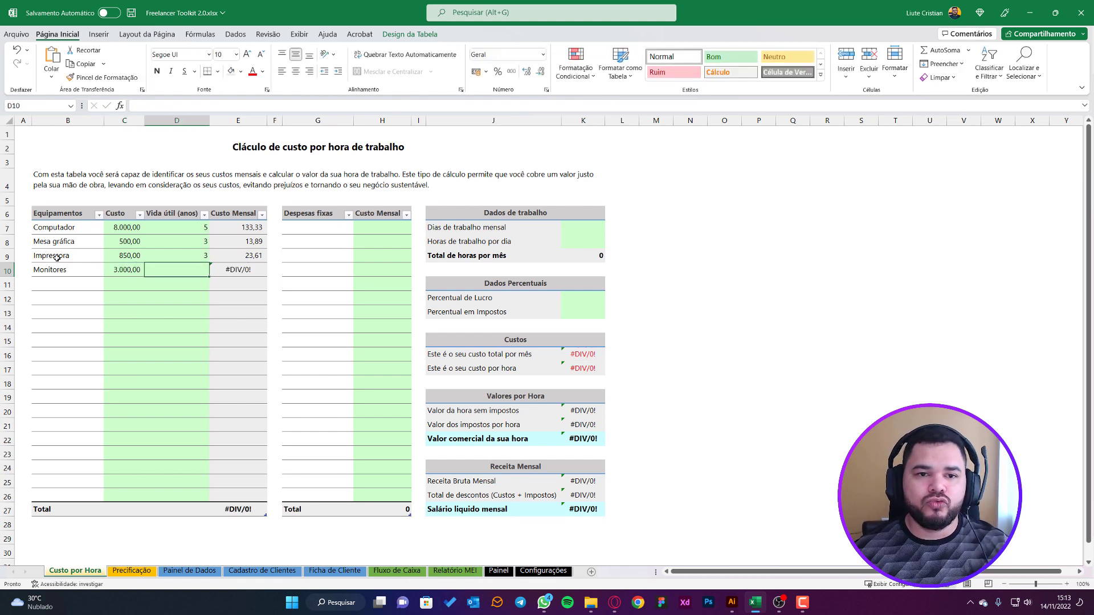
{"action": "type", "text": "5"}
{"action": "key", "text": "Tab"}
{"action": "key", "text": "Down"}
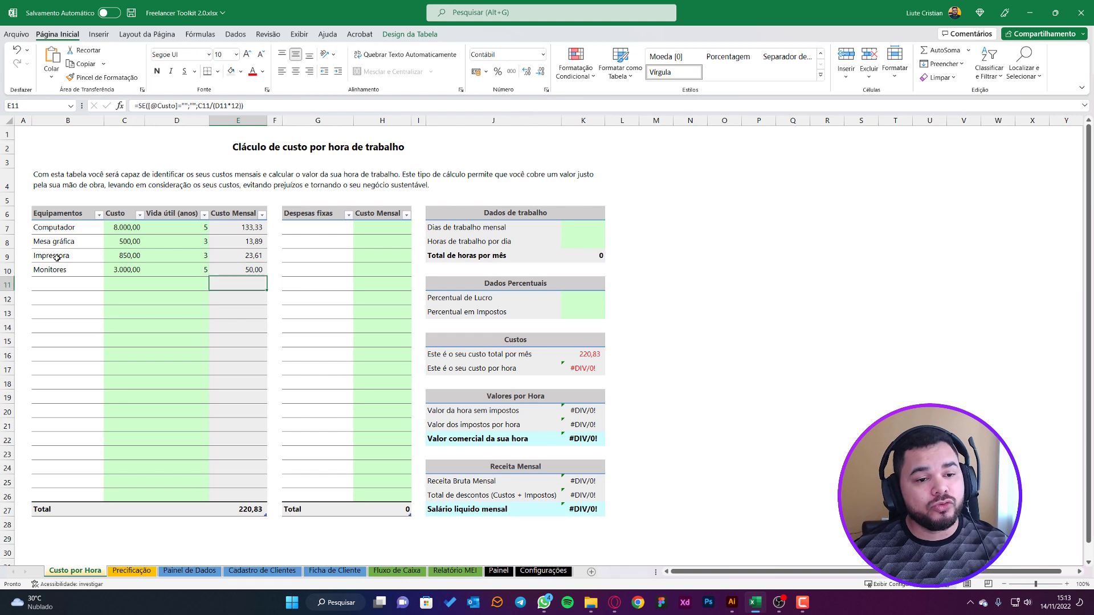
- Add Kit Mouse e Teclado as the fifth equipment item with a cost of 1000 and a useful life of 1 year
{"action": "key", "text": "Left"}
{"action": "key", "text": "Left"}
{"action": "key", "text": "Left"}
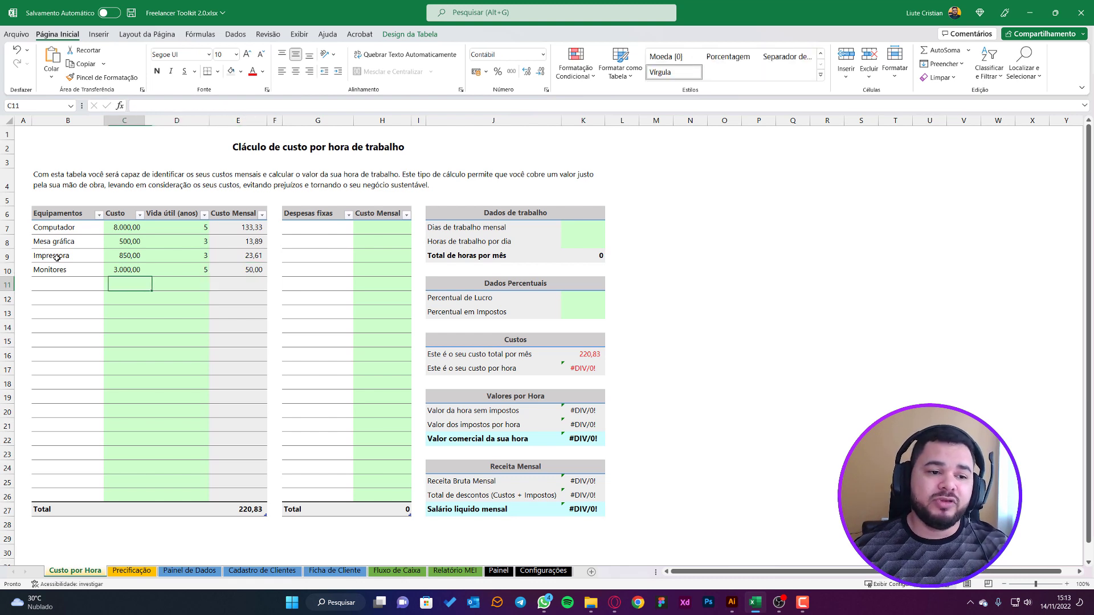
{"action": "type", "text": "Kit M"}
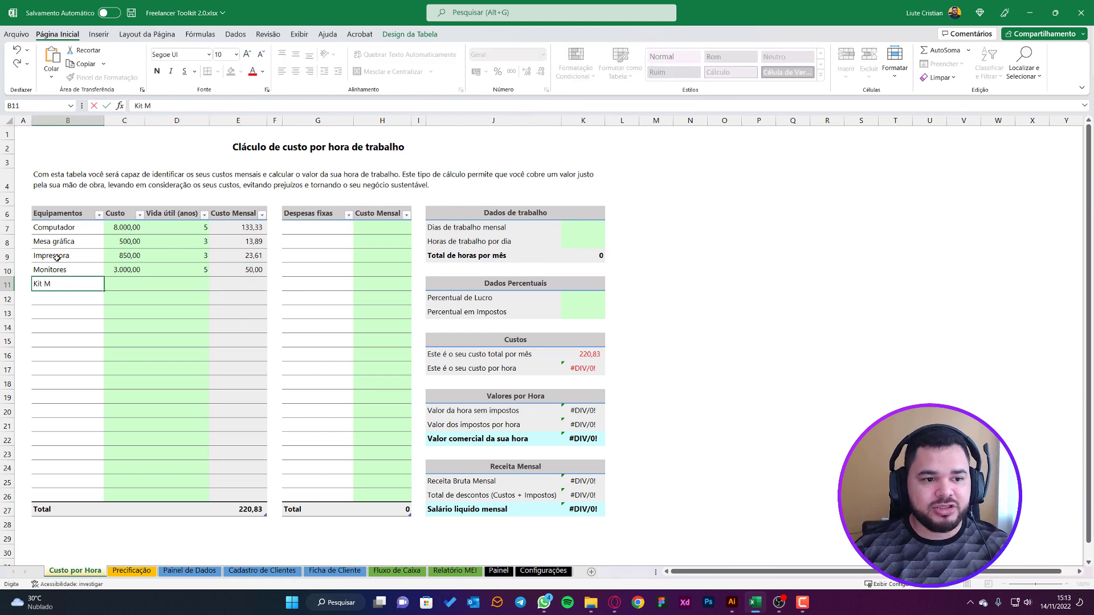
{"action": "type", "text": "ouse e Teclado"}
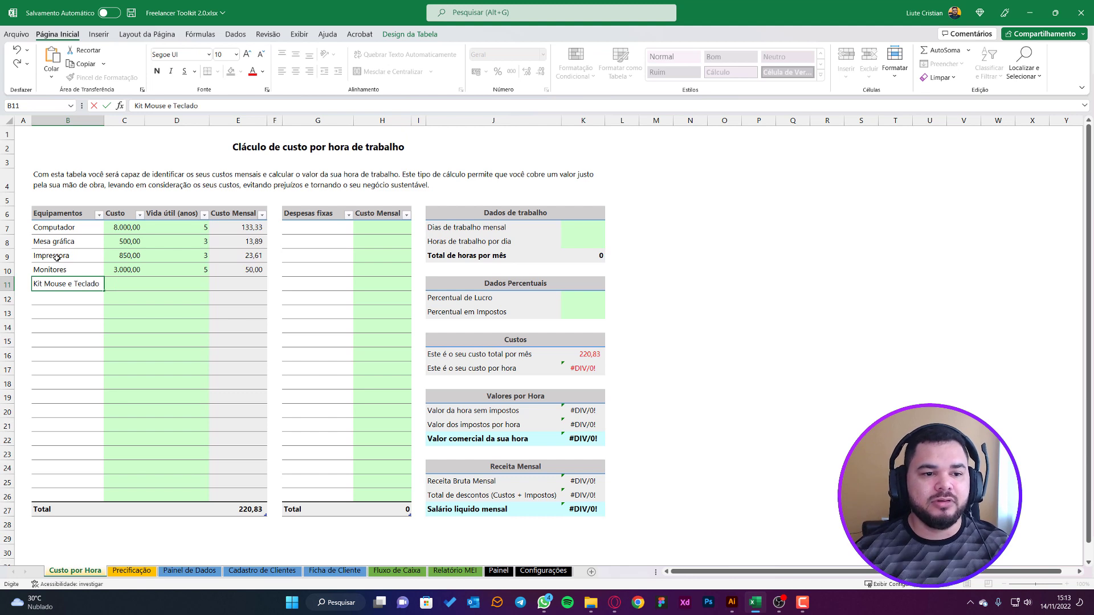
{"action": "key", "text": "Tab"}
{"action": "type", "text": "1000"}
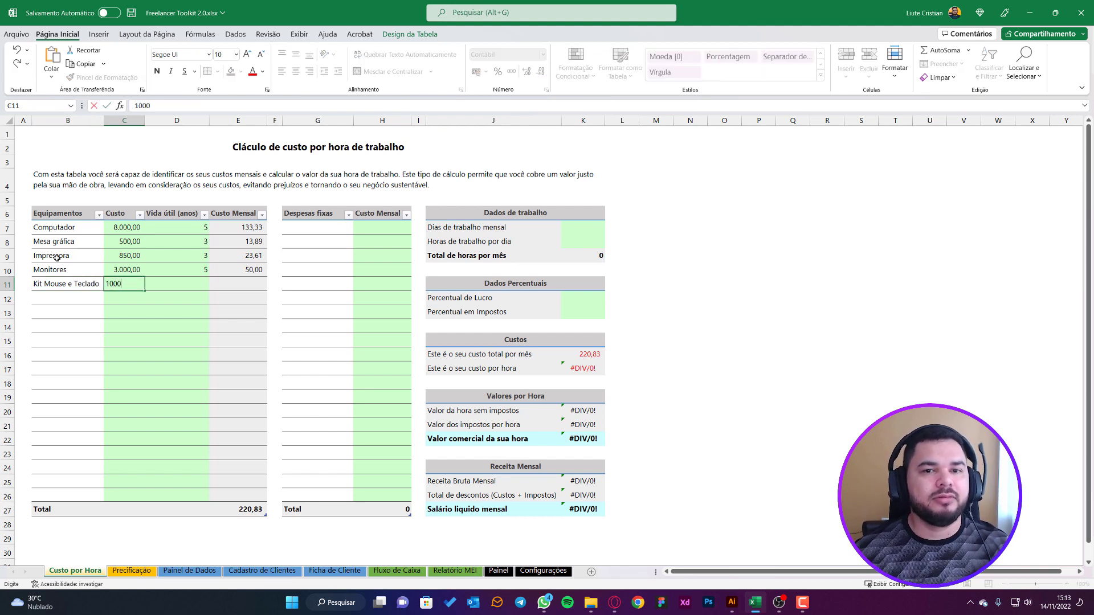
{"action": "key", "text": "Tab"}
{"action": "type", "text": "1"}
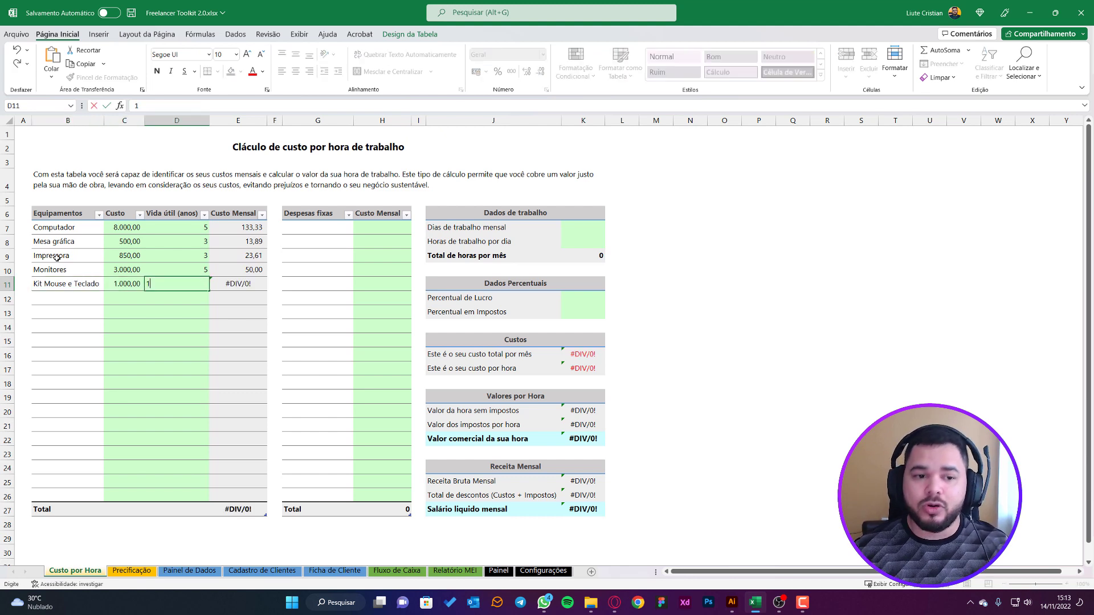
{"action": "key", "text": "Return"}
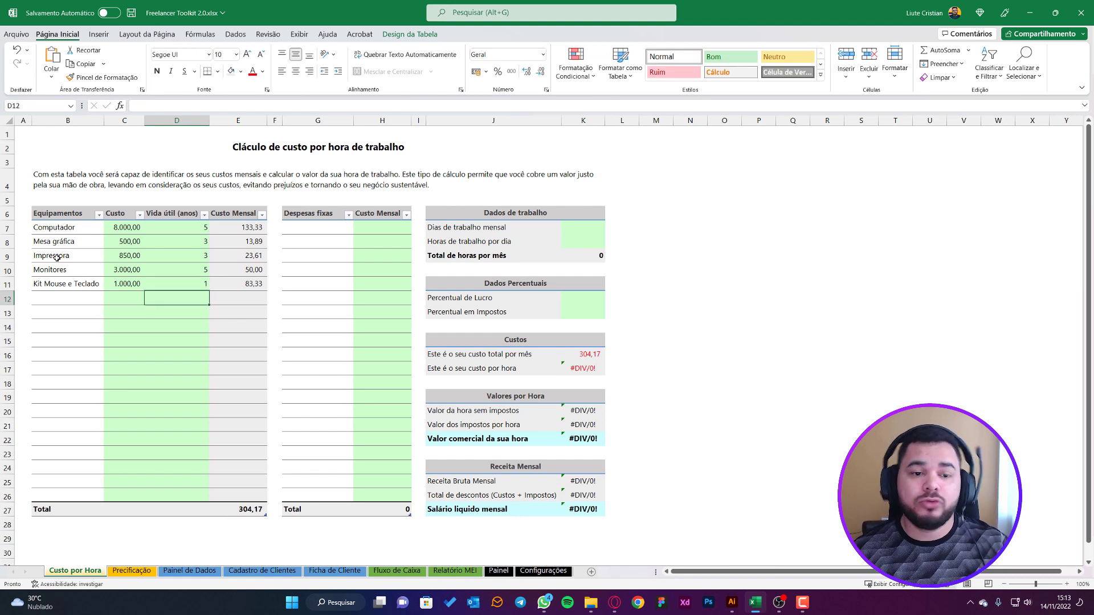
- Add Affinity as the sixth equipment item with a cost of 600 and a useful life of 3 years
{"action": "key", "text": "Left"}
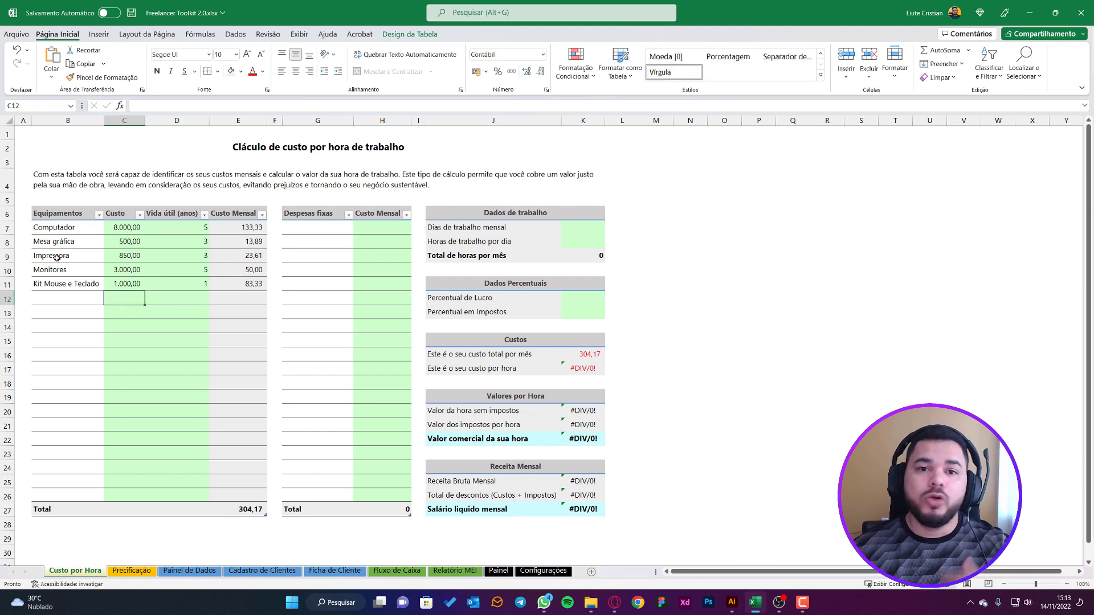
{"action": "key", "text": "Left"}
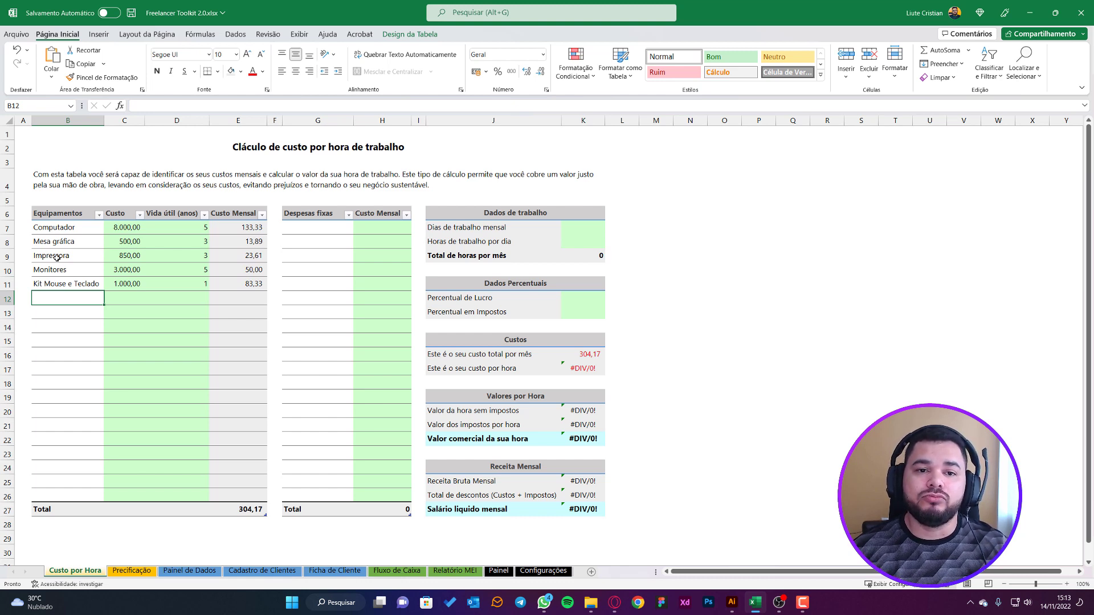
{"action": "type", "text": "Affinity"}
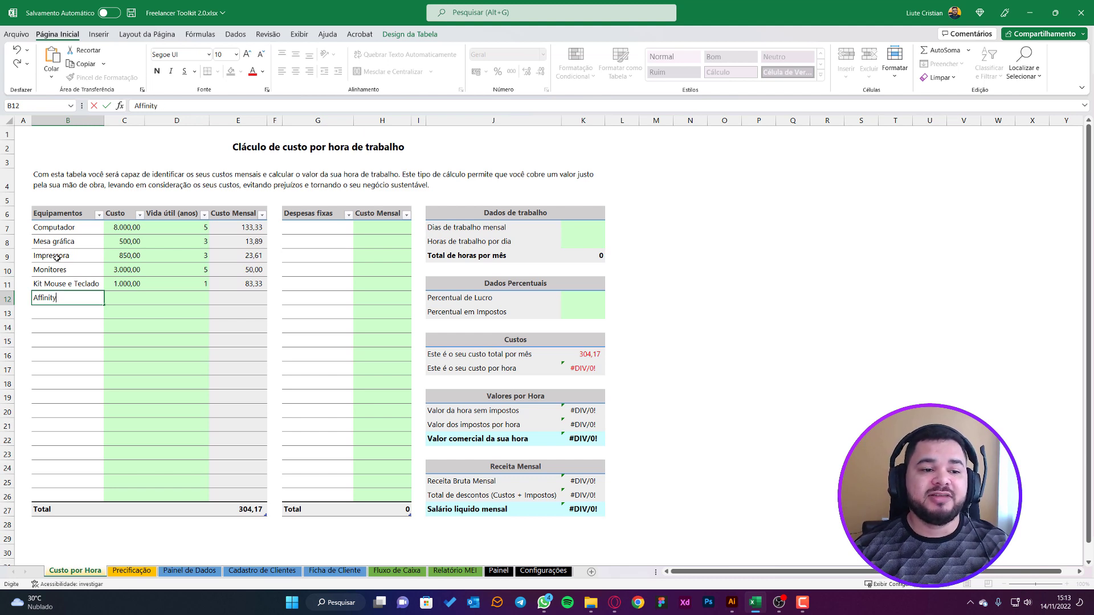
{"action": "key", "text": "Tab"}
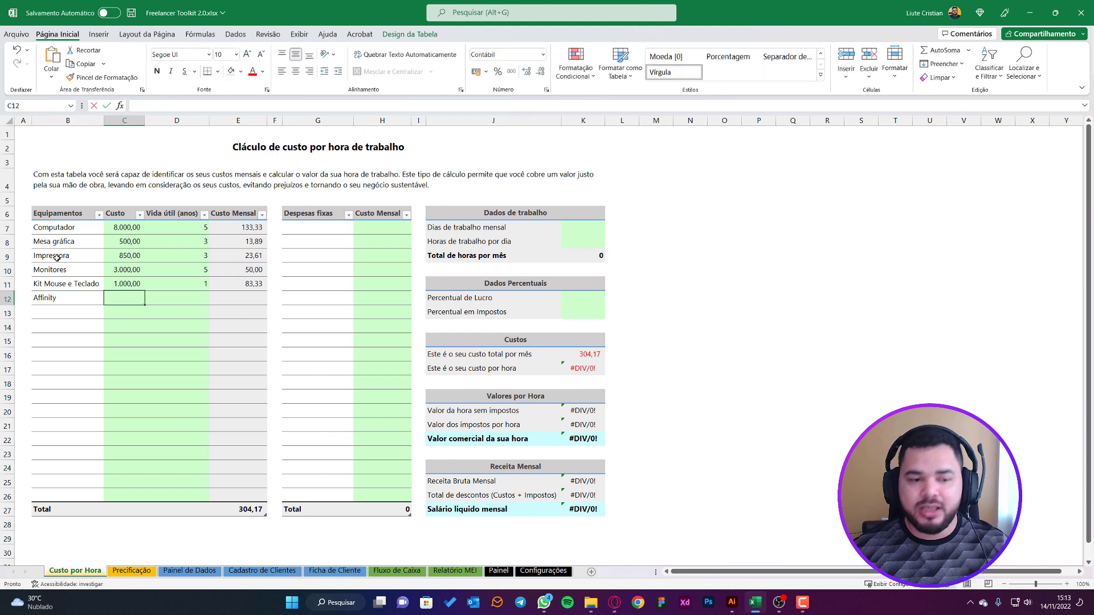
{"action": "type", "text": "5"}
{"action": "key", "text": "BackSpace"}
{"action": "type", "text": "600"}
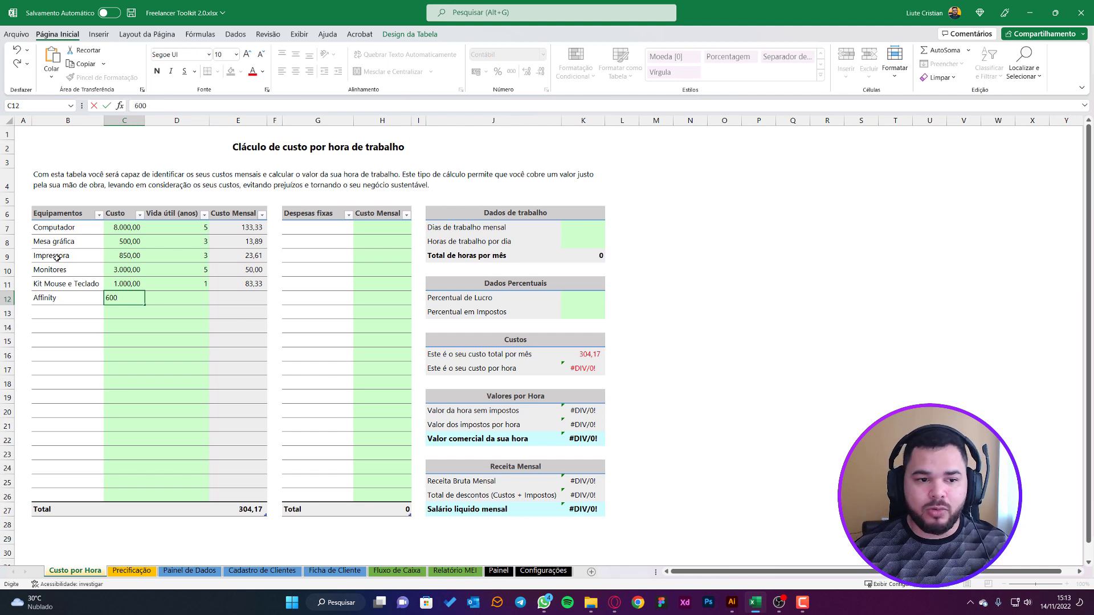
{"action": "key", "text": "Return"}
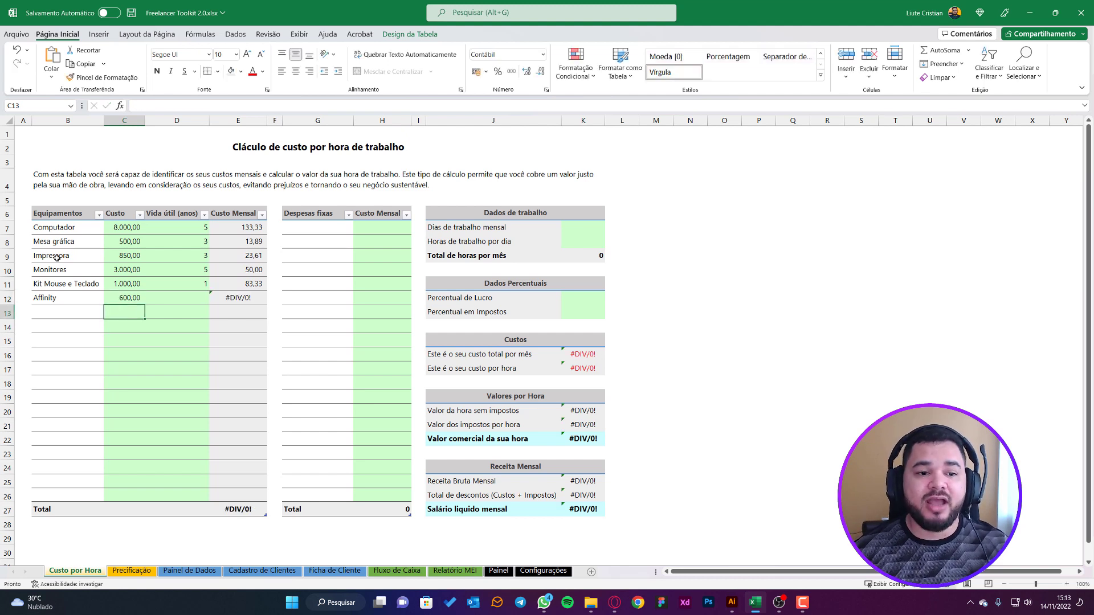
{"action": "key", "text": "Up"}
{"action": "key", "text": "Right"}
{"action": "type", "text": "3"}
{"action": "key", "text": "Return"}
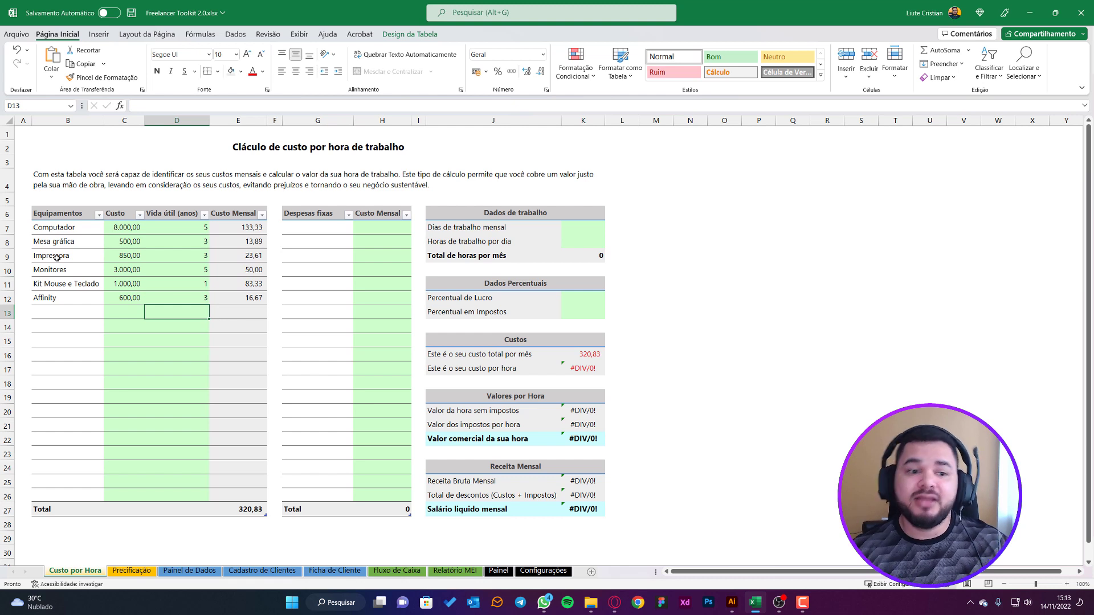
- Add Outros as the seventh equipment item with a cost of 200 and a useful life of 1 year
{"action": "key", "text": "Left"}
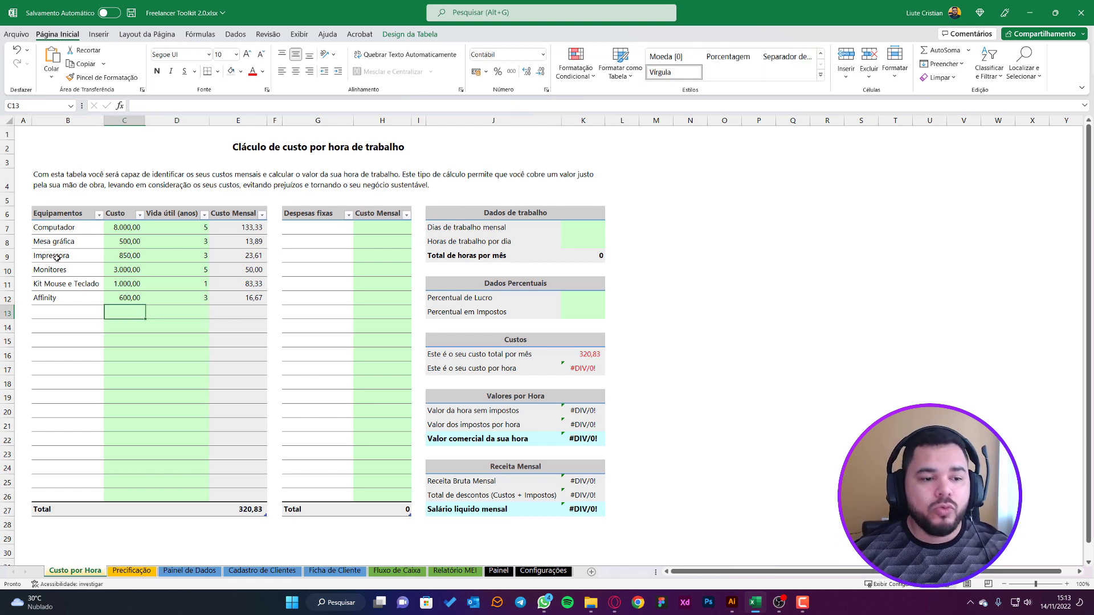
{"action": "key", "text": "Left"}
{"action": "type", "text": "Outros"}
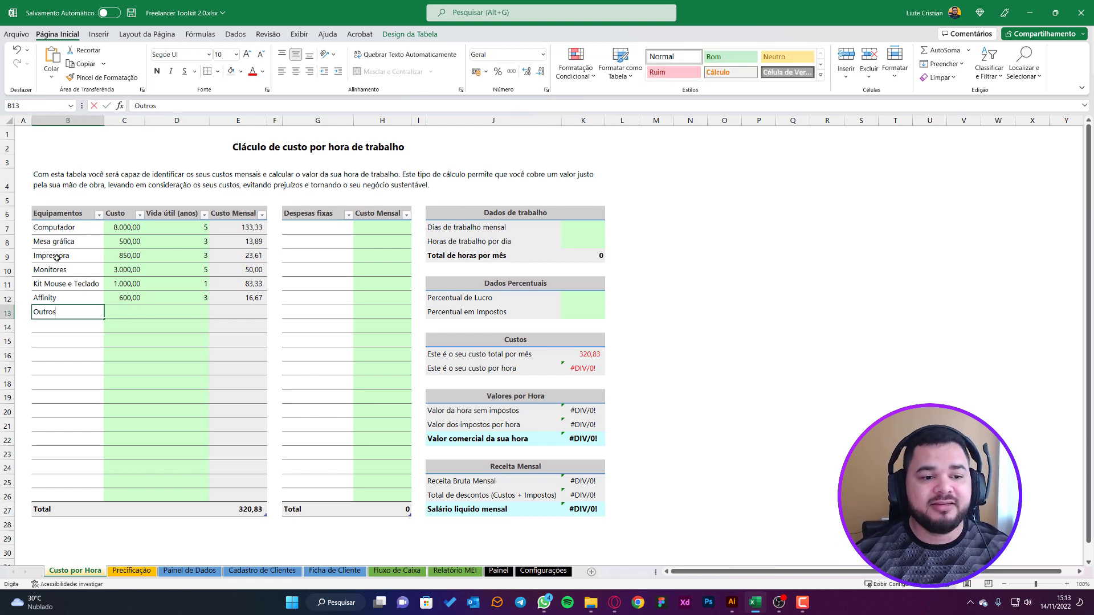
{"action": "key", "text": "Right"}
{"action": "type", "text": "200"}
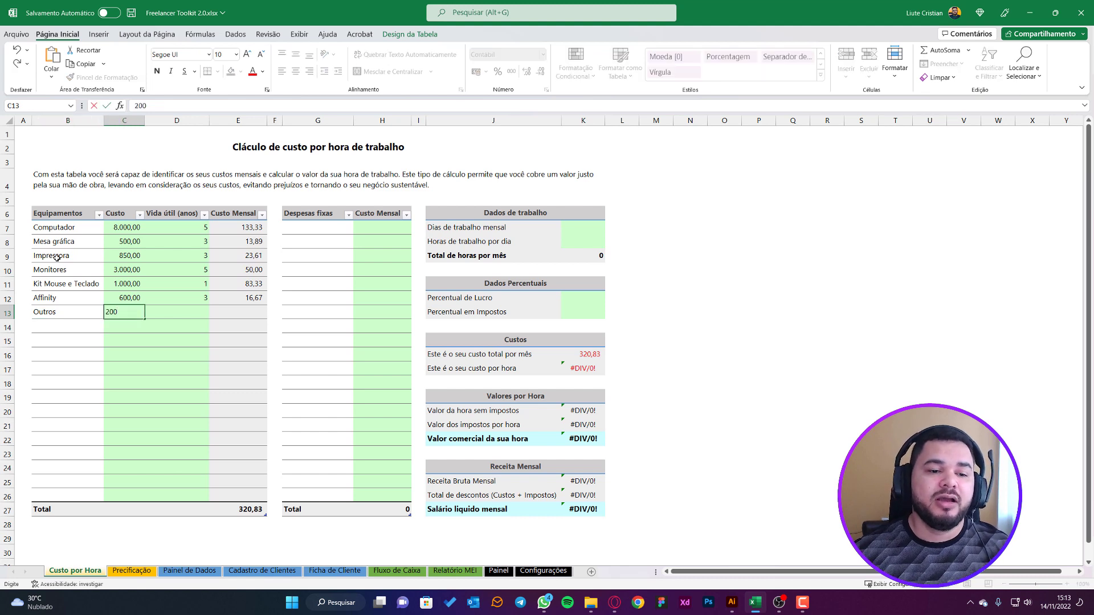
{"action": "key", "text": "Tab"}
{"action": "type", "text": "1"}
{"action": "key", "text": "Return"}
- Rename the seventh equipment item as Material de Escritorio
{"action": "key", "text": "Left"}
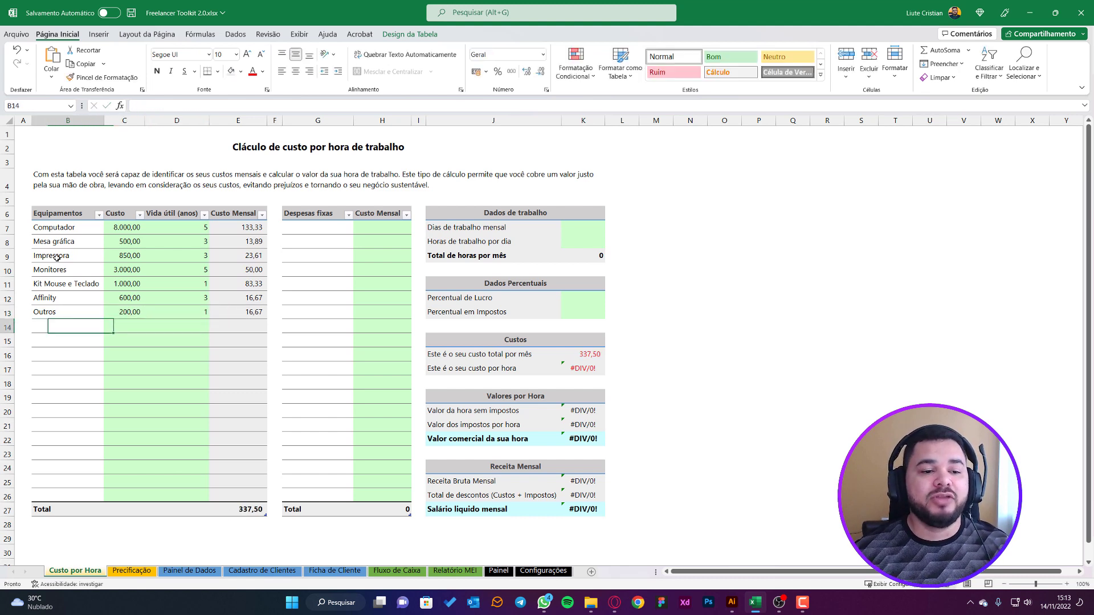
{"action": "key", "text": "Up"}
{"action": "type", "text": "Material d"}
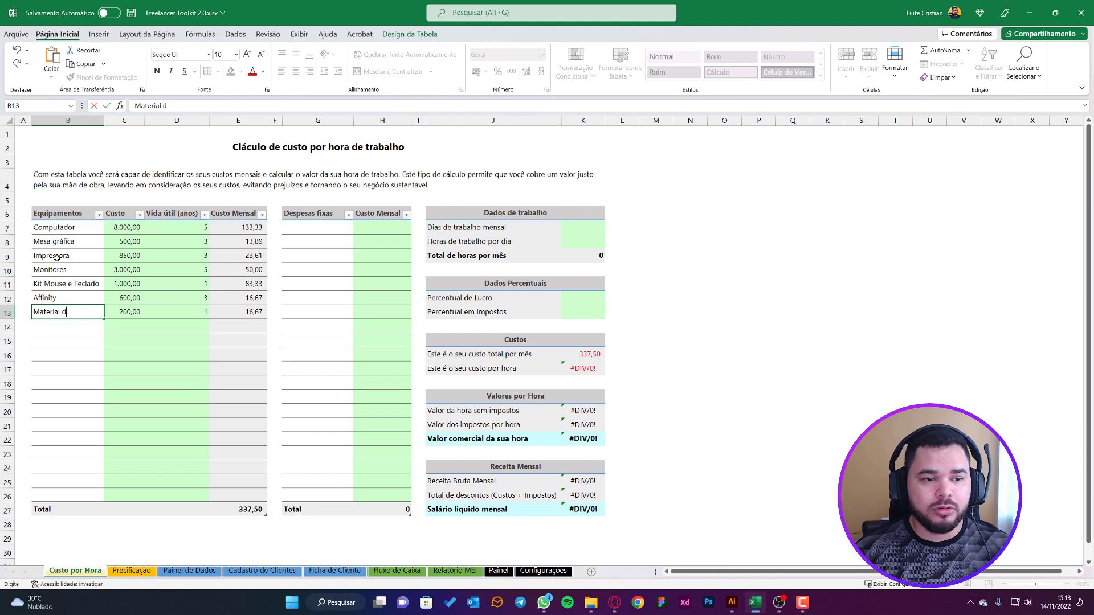
{"action": "type", "text": "e Eesc"}
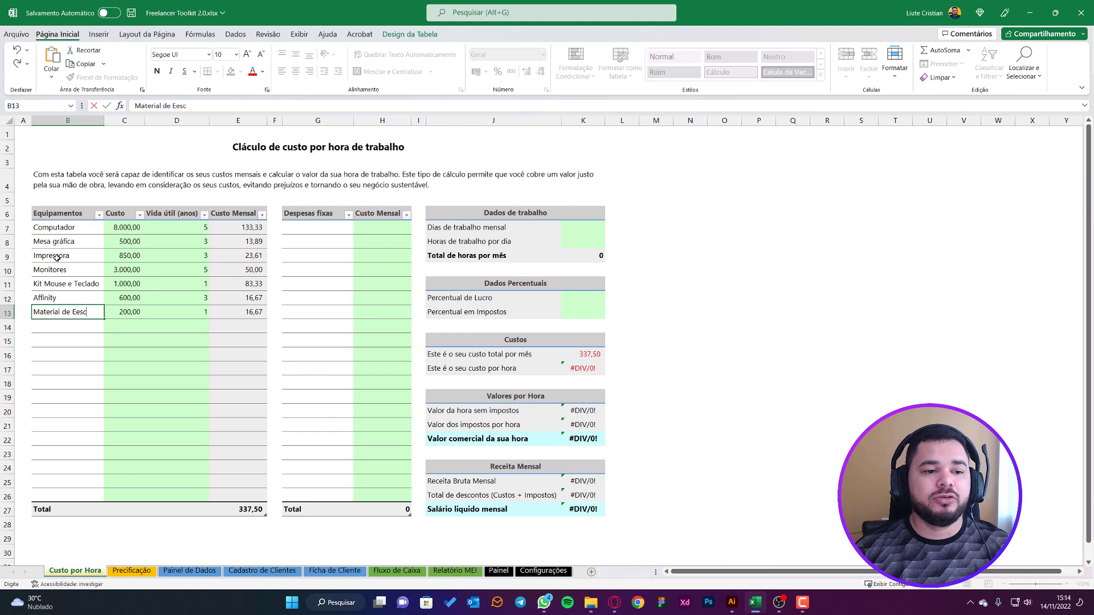
{"action": "key", "text": "BackSpace"}
{"action": "key", "text": "BackSpace"}
{"action": "type", "text": "scrit[or"}
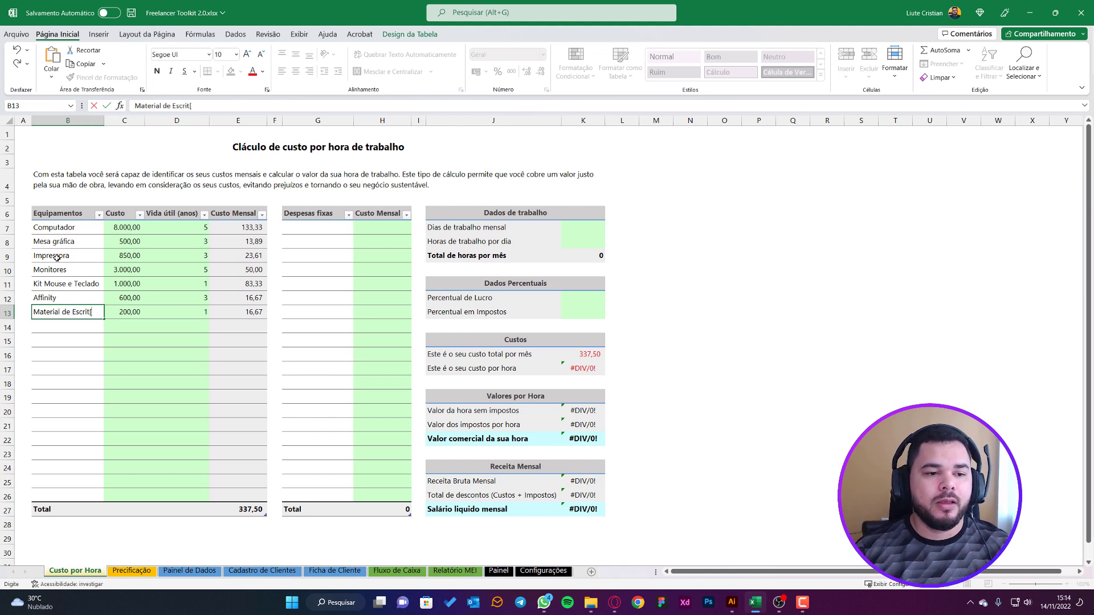
{"action": "key", "text": "BackSpace"}
{"action": "key", "text": "BackSpace"}
{"action": "key", "text": "BackSpace"}
{"action": "type", "text": "orio"}
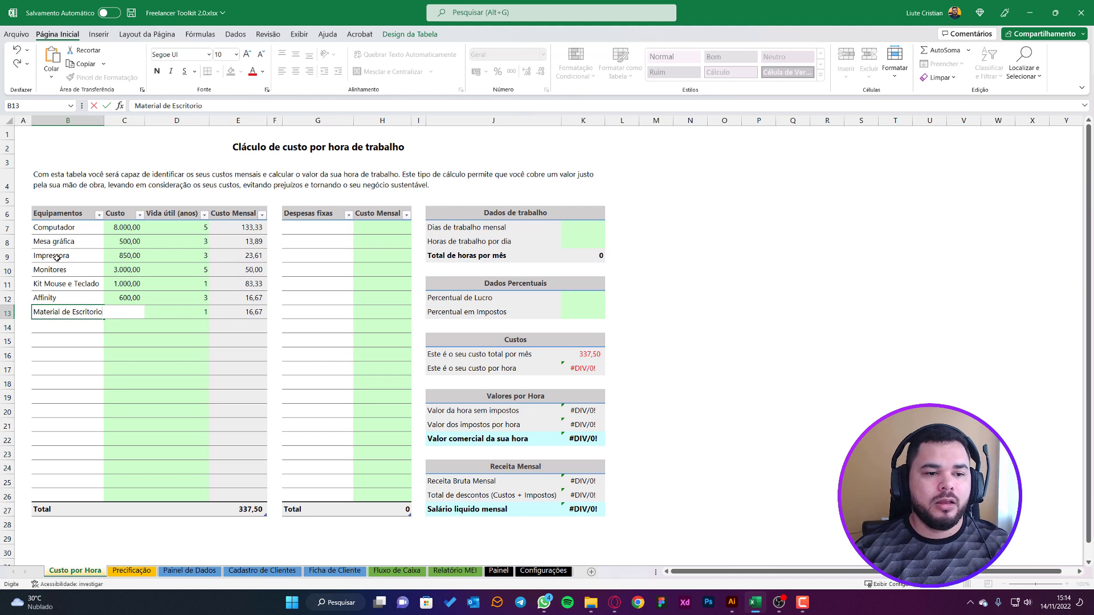
- Set the cost of Material de Escritorio to 500
{"action": "key", "text": "Tab"}
{"action": "type", "text": "200"}
{"action": "key", "text": "ctrl+Return"}
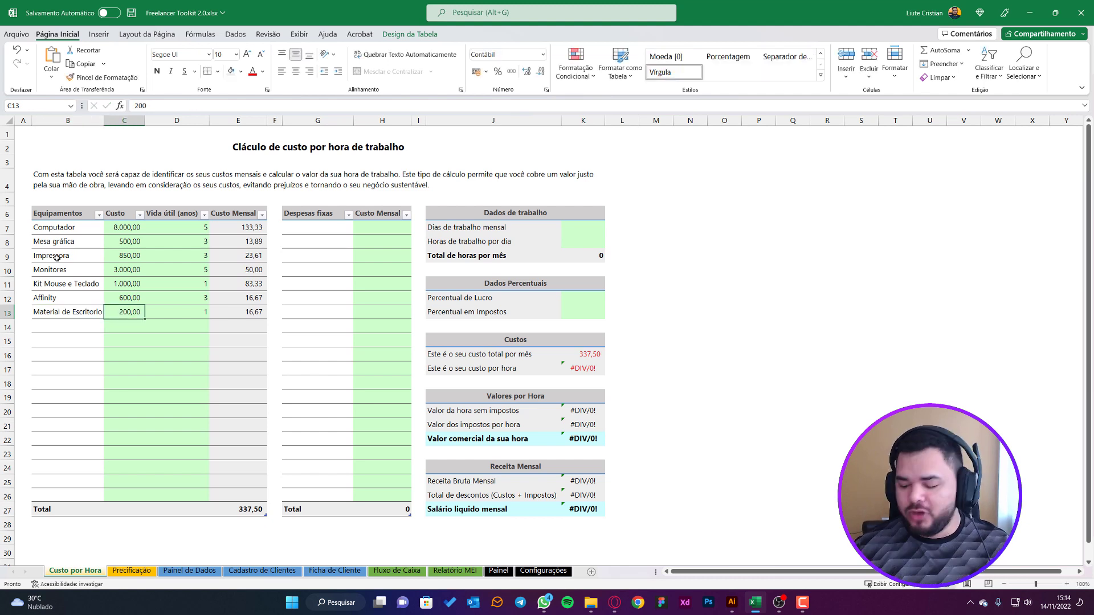
{"action": "type", "text": "500"}
{"action": "key", "text": "Tab"}
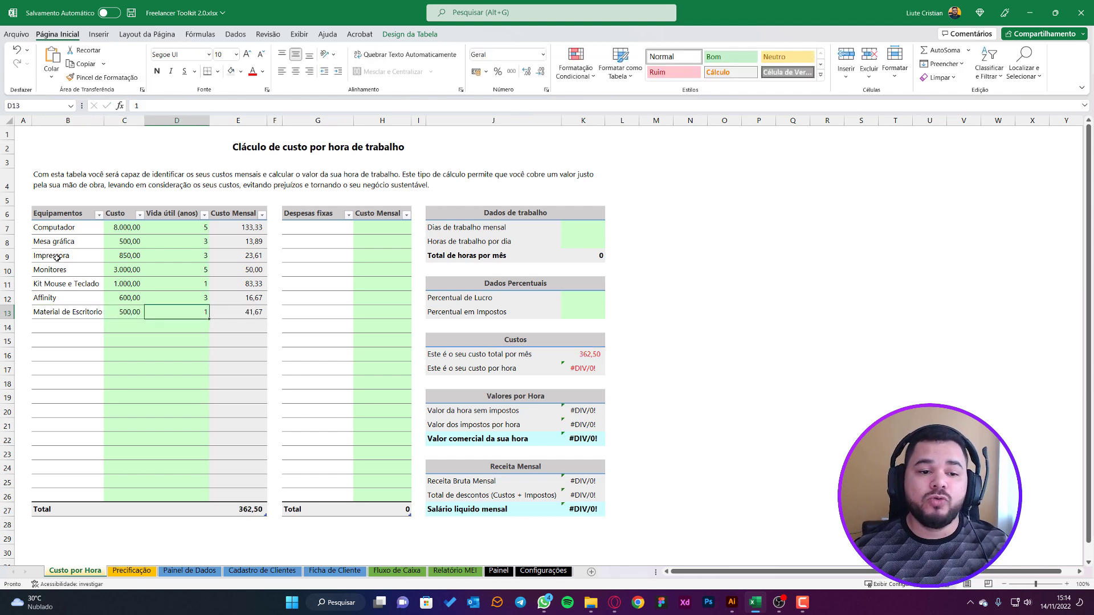
{"action": "key", "text": "Left"}
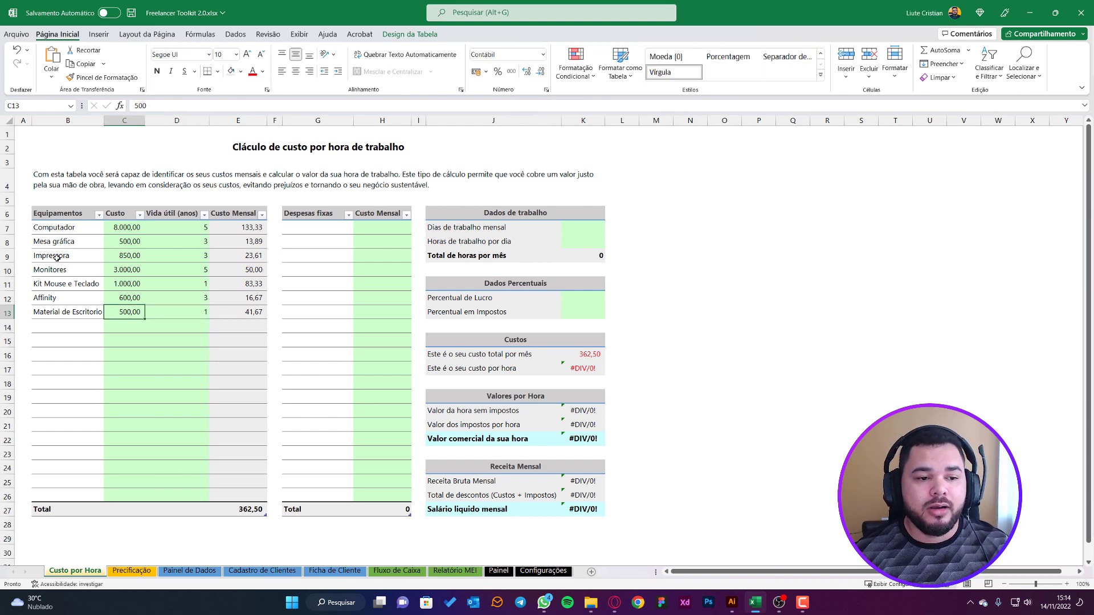
{"action": "key", "text": "Left"}
{"action": "key", "text": "Down"}
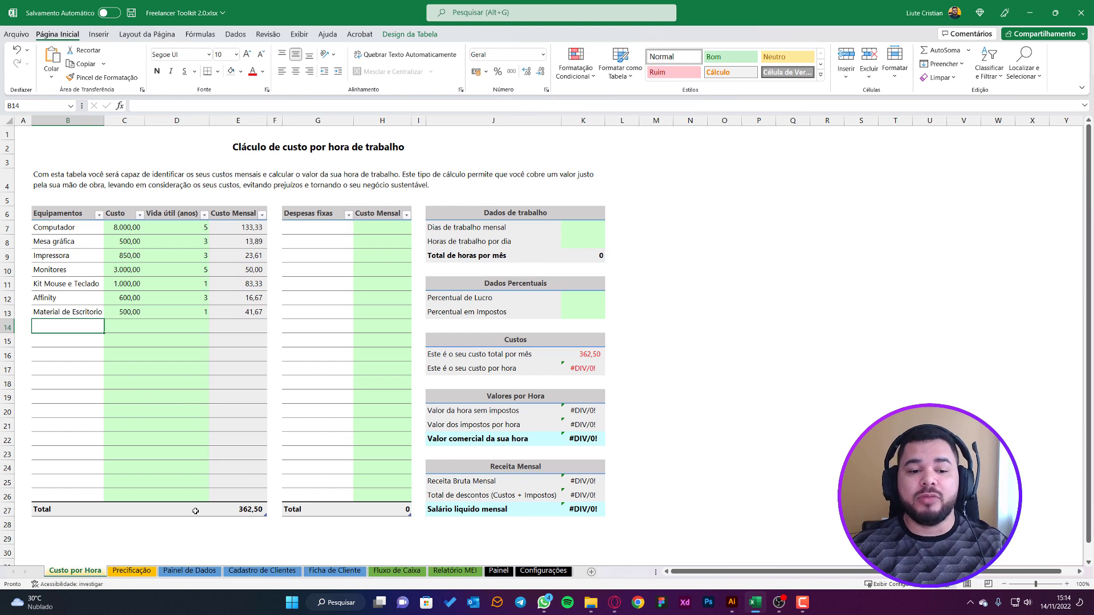
- Extend the Equipamentos table with two empty rows above its total row
{"action": "left_click", "coordinate": [249, 496]}
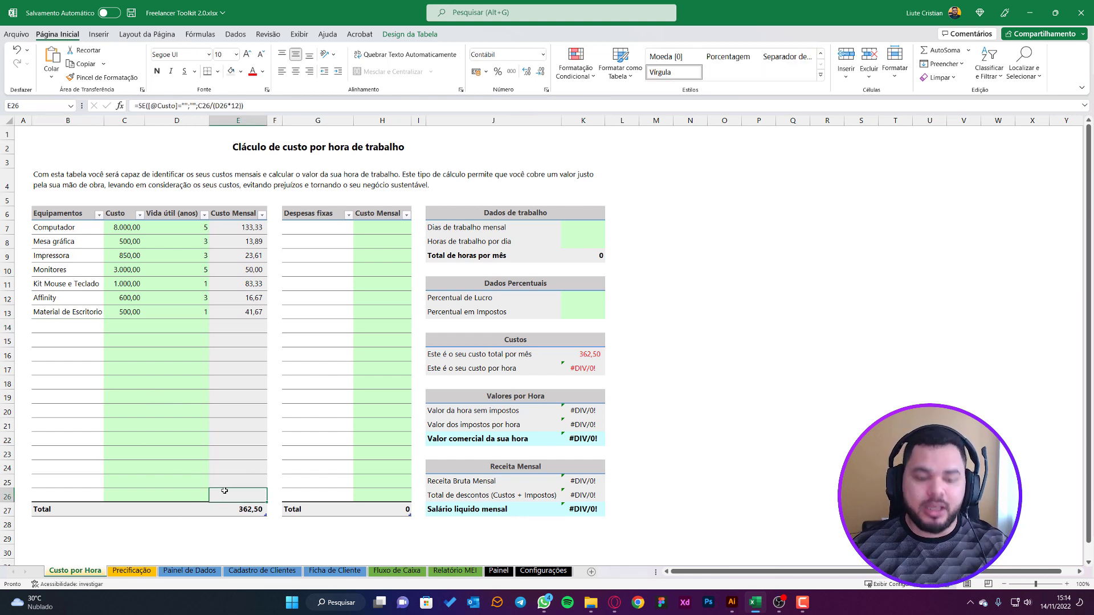
{"action": "key", "text": "Tab"}
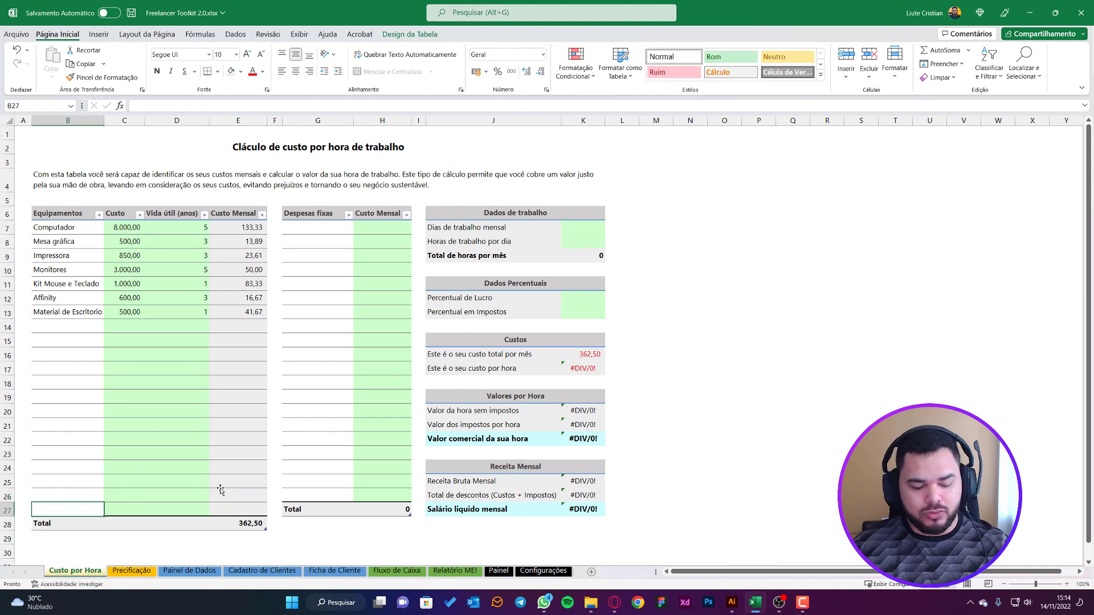
{"action": "key", "text": "Tab"}
{"action": "key", "text": "Tab"}
{"action": "key", "text": "Tab"}
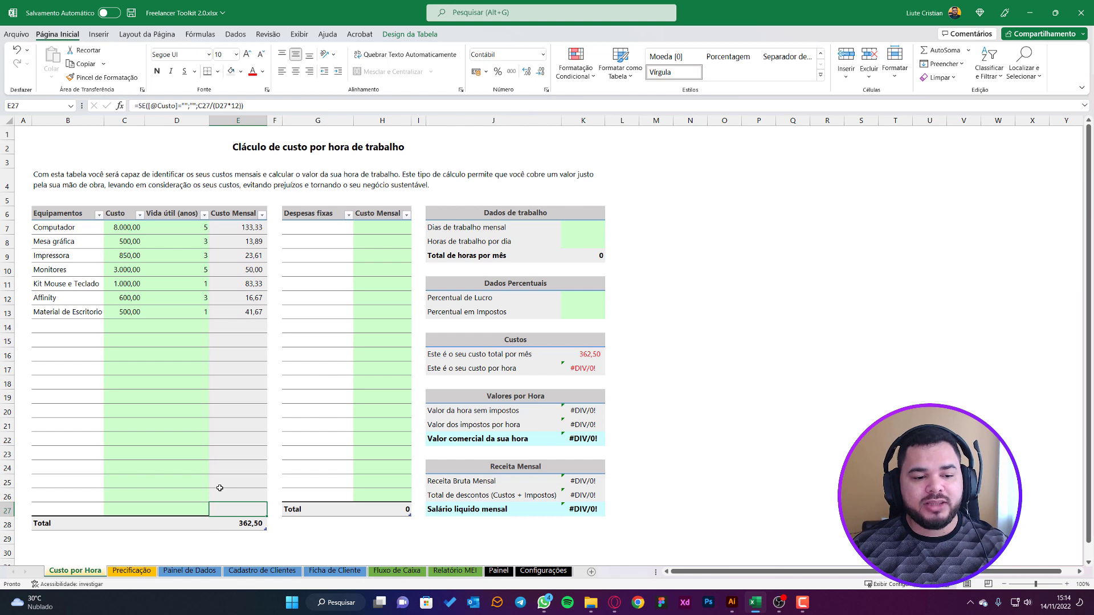
{"action": "key", "text": "Tab"}
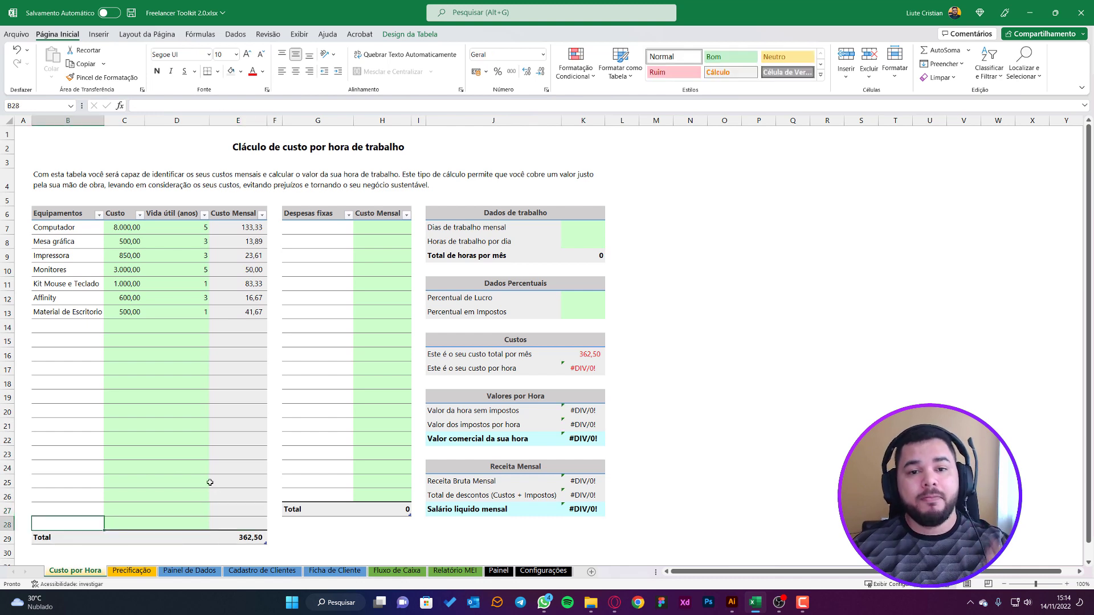
- Undo the two rows added to the end of the Equipamentos table and deselect the table
{"action": "key", "text": "ctrl+z"}
{"action": "key", "text": "ctrl+z"}
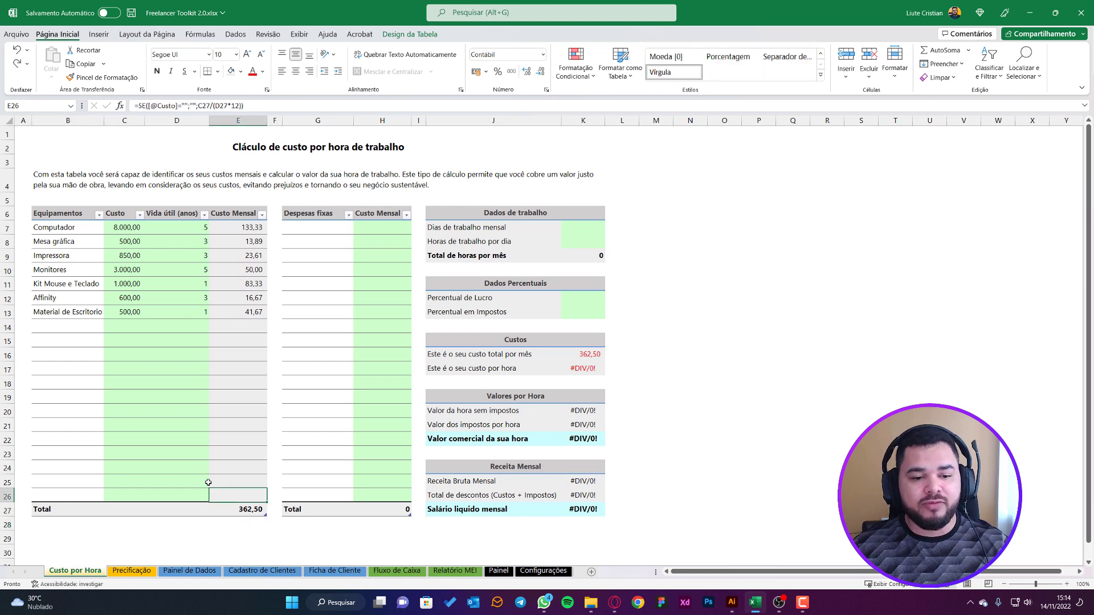
{"action": "left_click", "coordinate": [746, 442]}
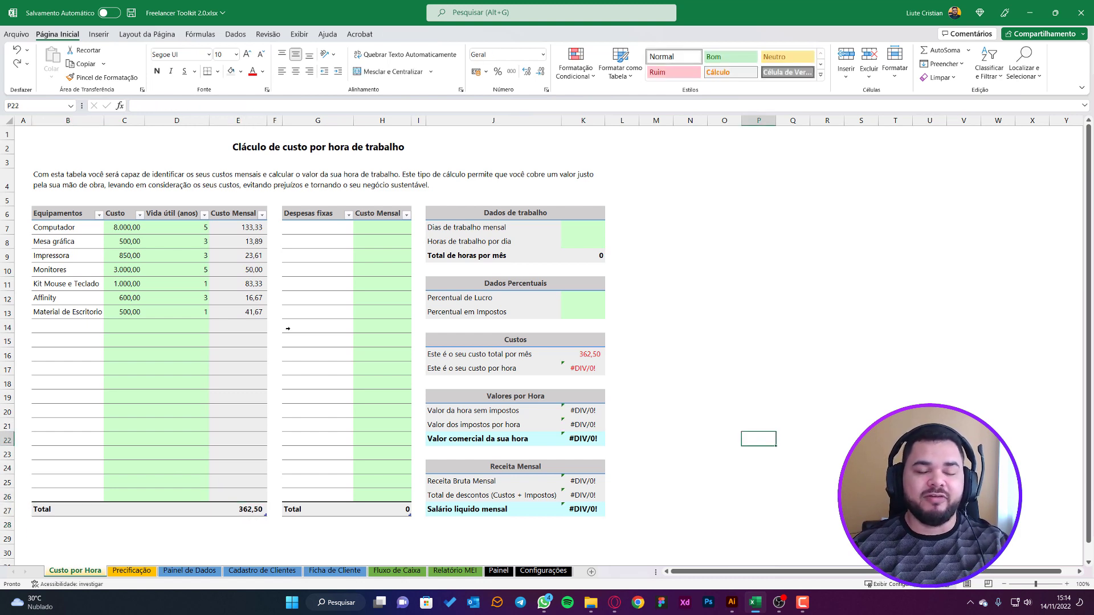
- Enter Aluguel as the first item of the Despesas fixas table with a monthly cost of 1200
{"action": "left_click", "coordinate": [322, 225]}
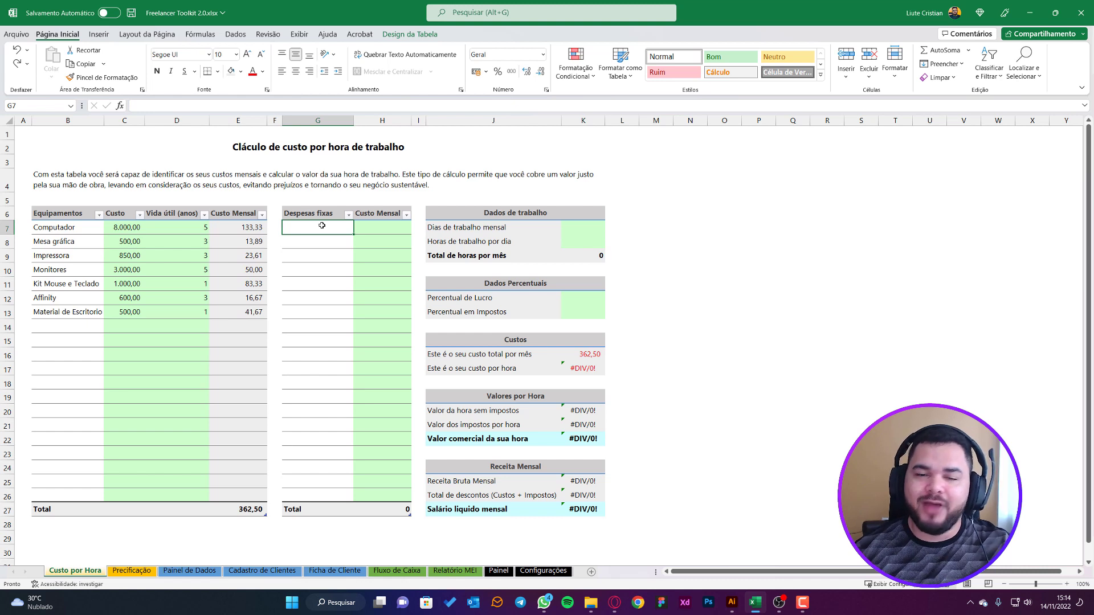
{"action": "type", "text": "Al "}
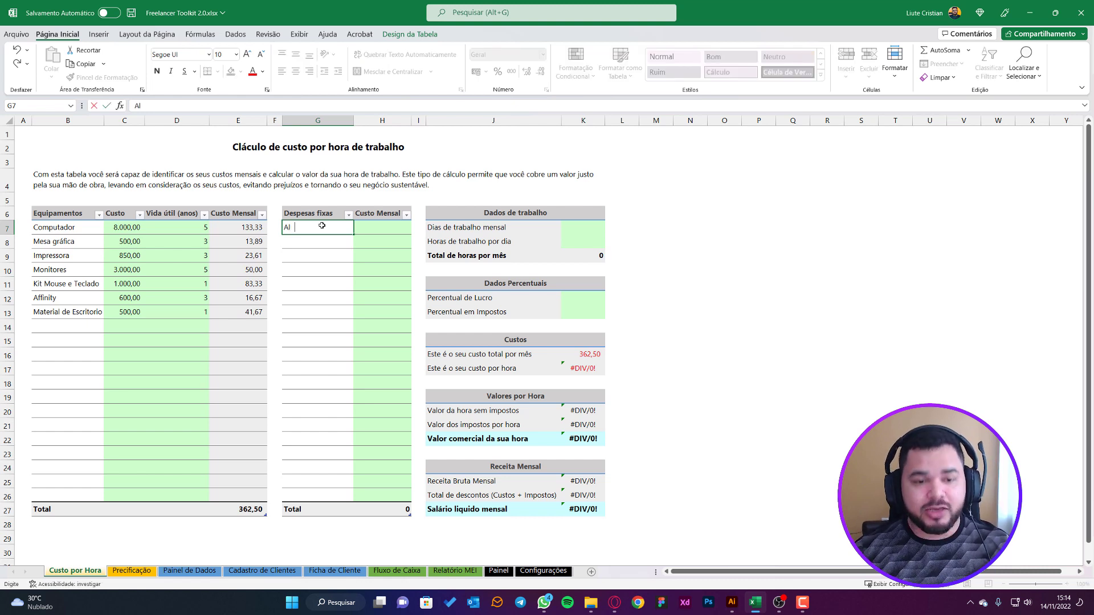
{"action": "type", "text": "guel"}
{"action": "key", "text": "Tab"}
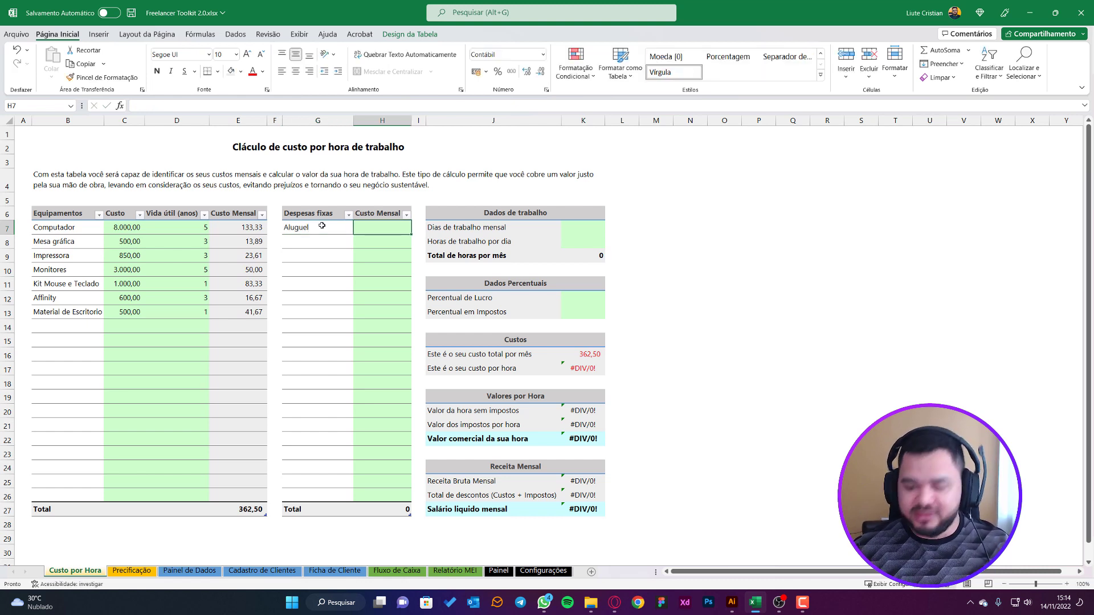
{"action": "type", "text": "1.2"}
{"action": "type", "text": "00"}
{"action": "key", "text": "Return"}
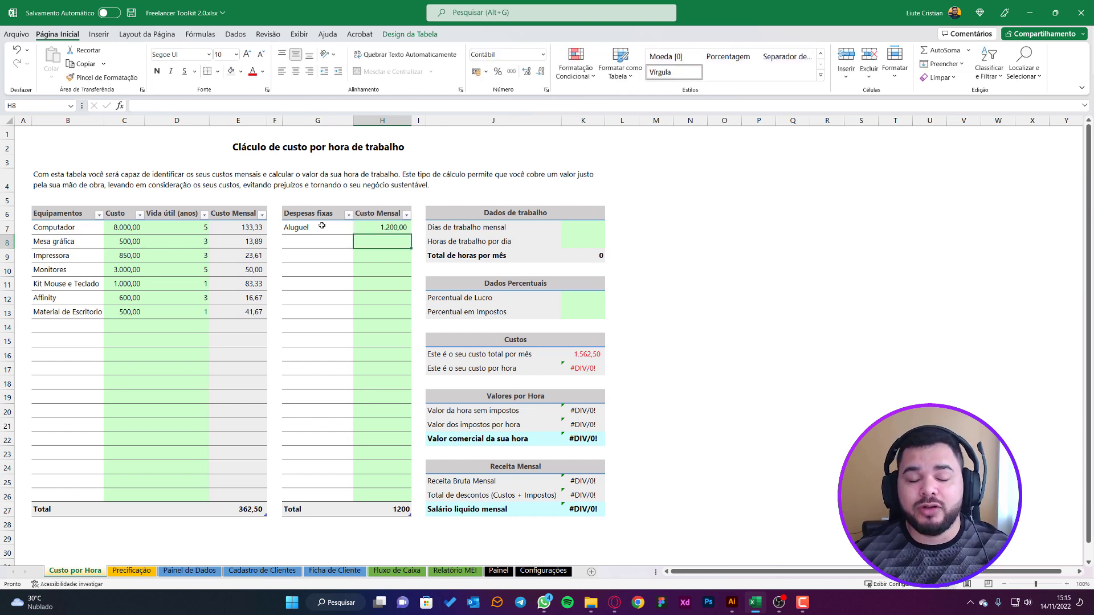
- Add Energia as the second item of the Despesas fixas table with a monthly cost of 550
{"action": "key", "text": "Left"}
{"action": "type", "text": "Luz"}
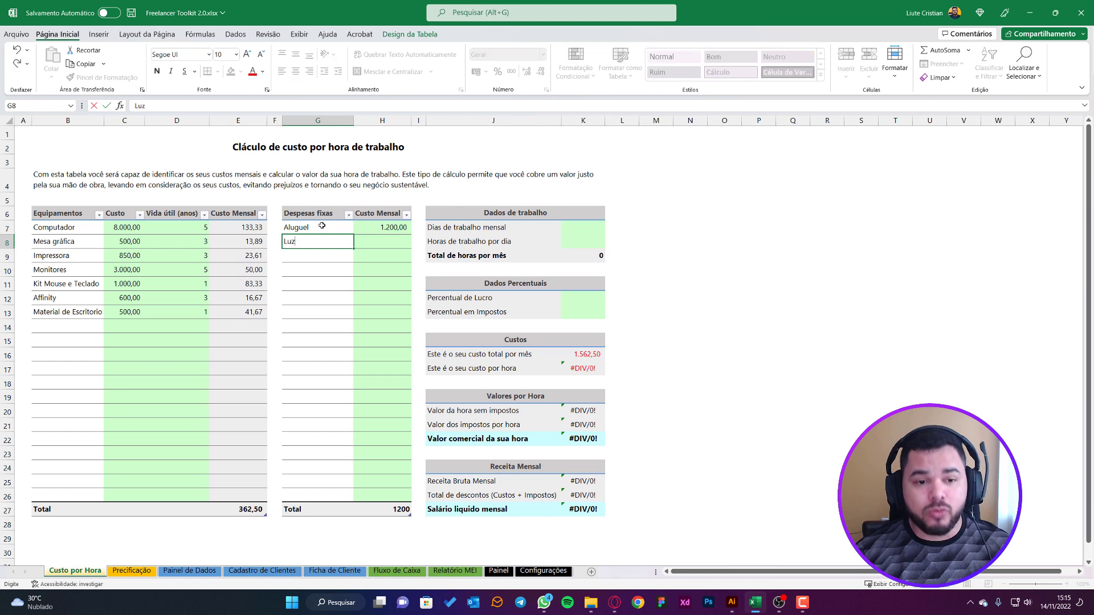
{"action": "key", "text": "BackSpace"}
{"action": "type", "text": "Energia"}
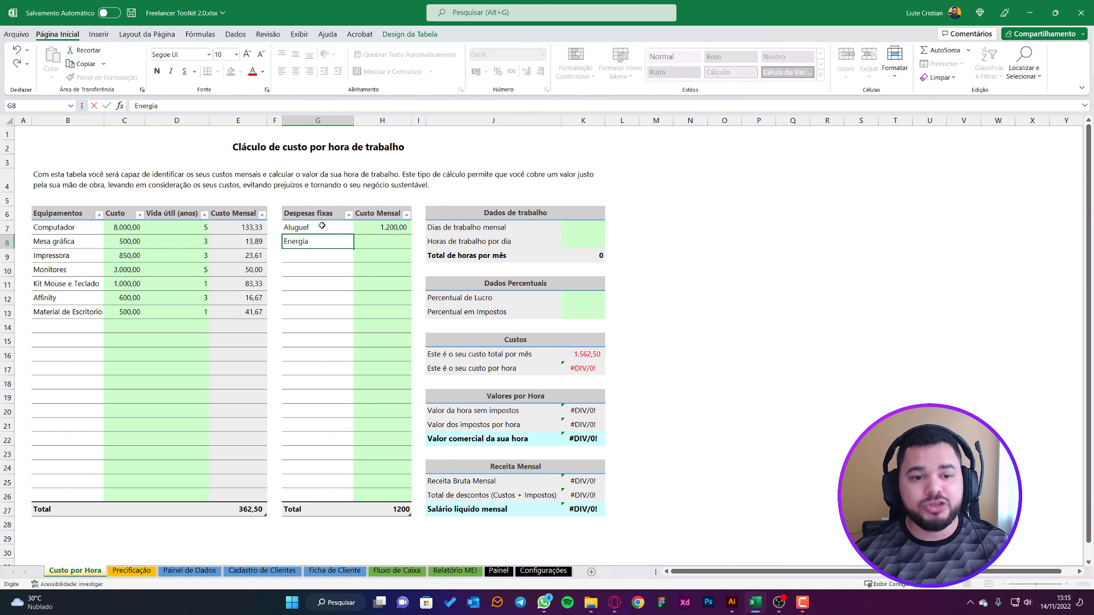
{"action": "key", "text": "Tab"}
{"action": "type", "text": "550"}
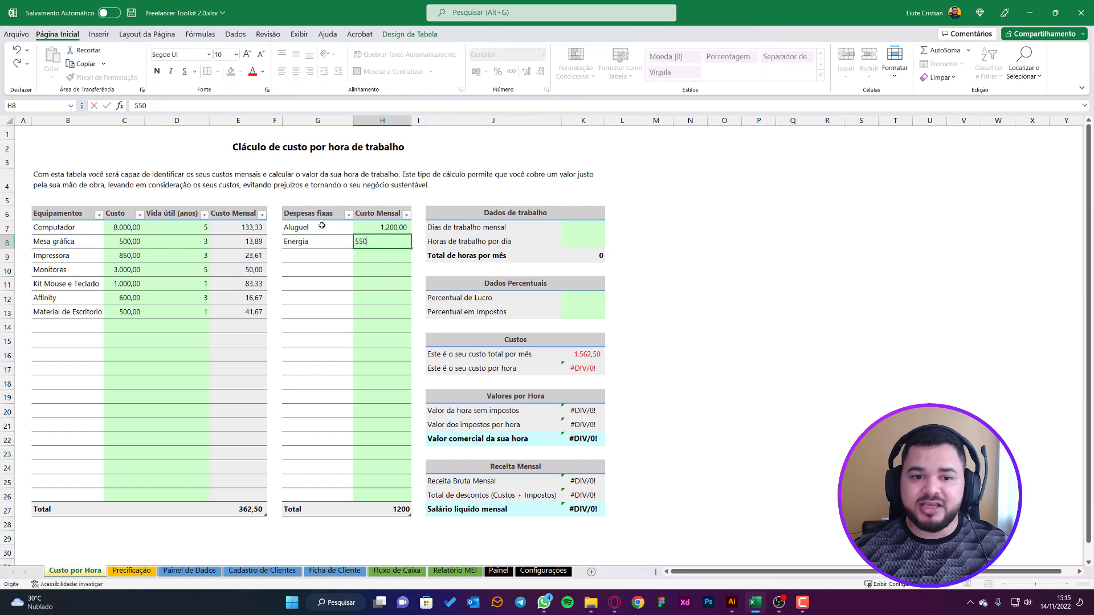
{"action": "key", "text": "Return"}
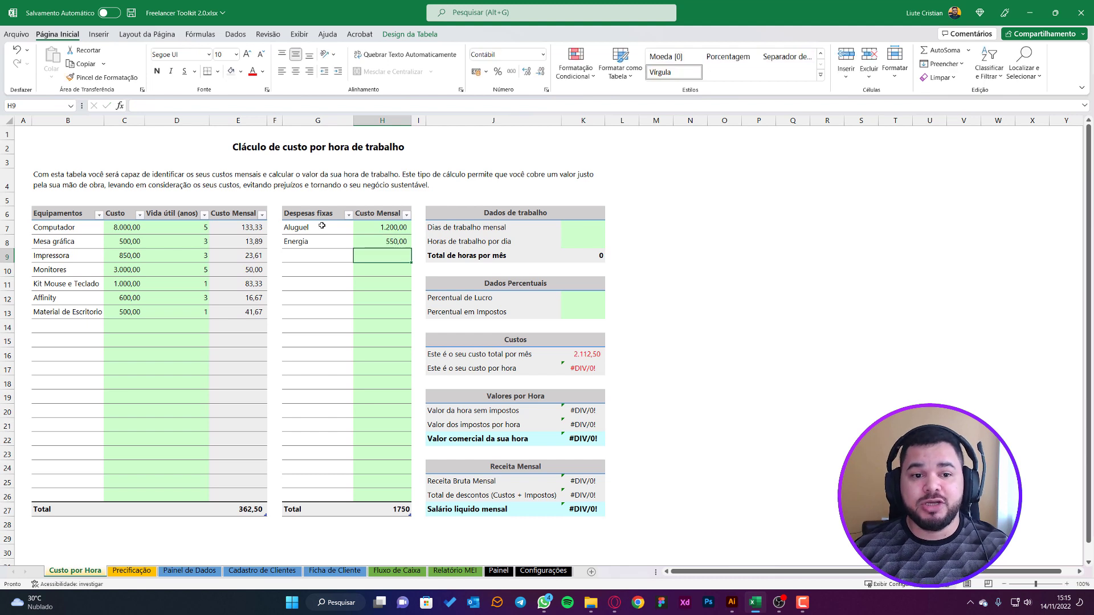
- Add Internet below Energia in the Despesas fixas table with a monthly cost of 200
{"action": "key", "text": "Left"}
{"action": "type", "text": "Internet"}
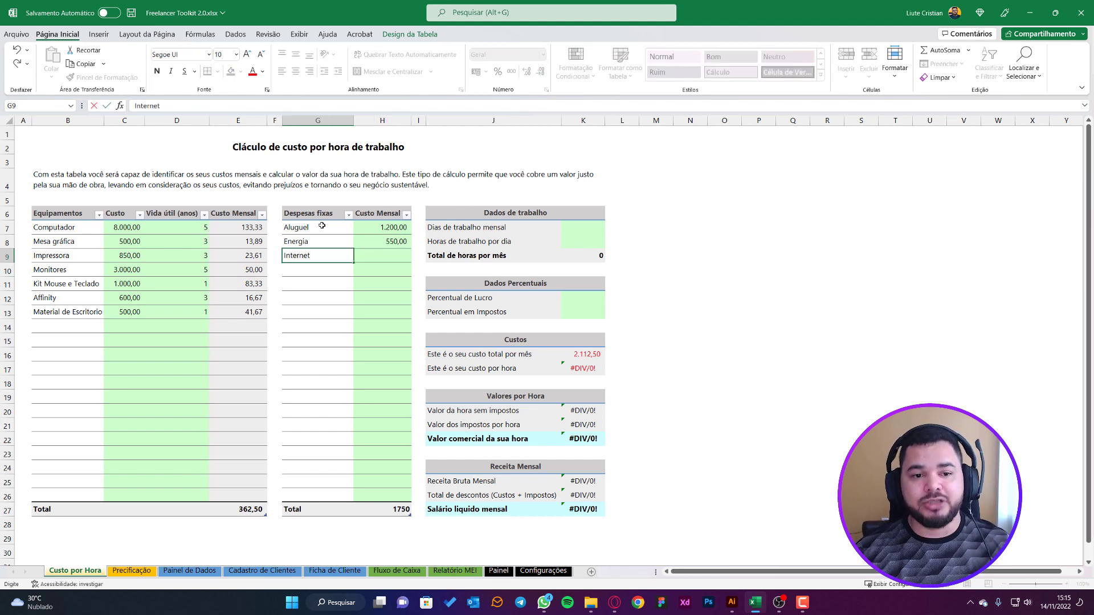
{"action": "key", "text": "Tab"}
{"action": "type", "text": "200"}
{"action": "key", "text": "Return"}
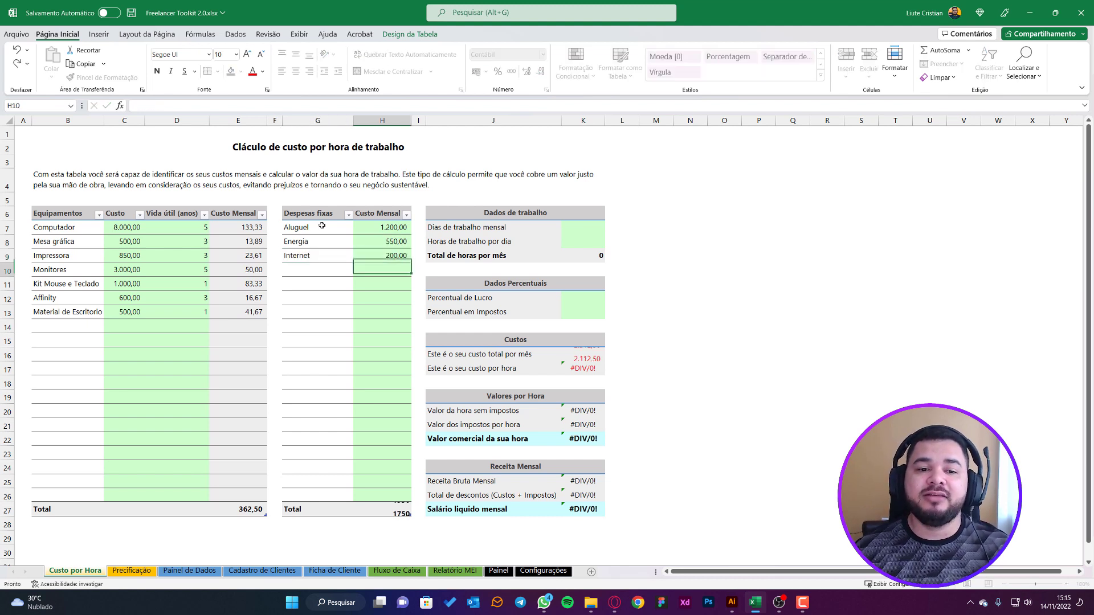
- Add Creative Cloud below Internet in the Despesas fixas table with a monthly cost of 220
{"action": "type", "text": "Creative Cloud"}
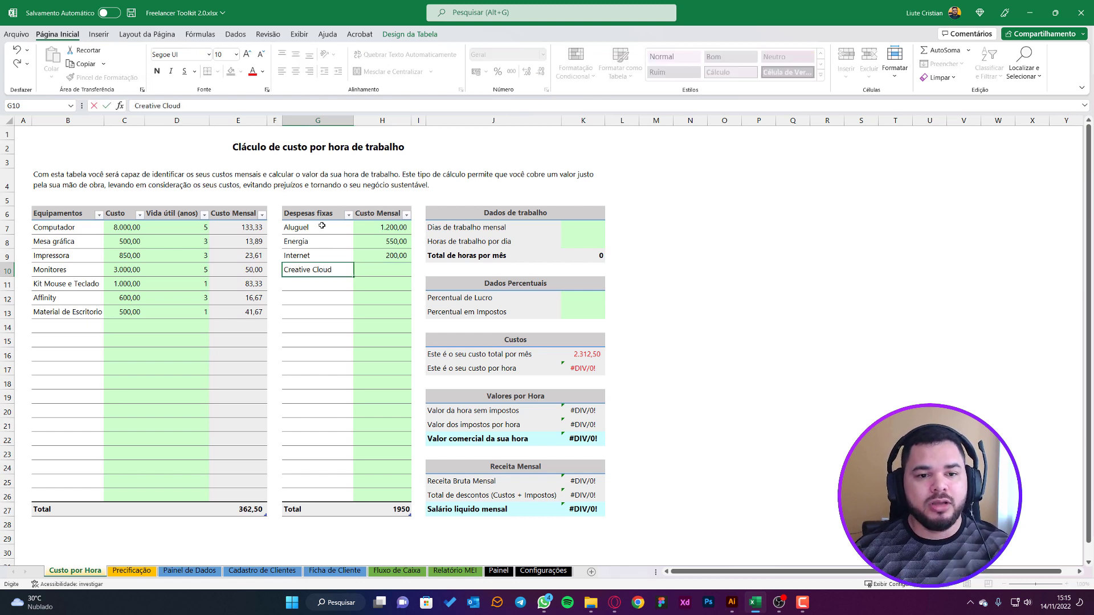
{"action": "key", "text": "Tab"}
{"action": "type", "text": "22"}
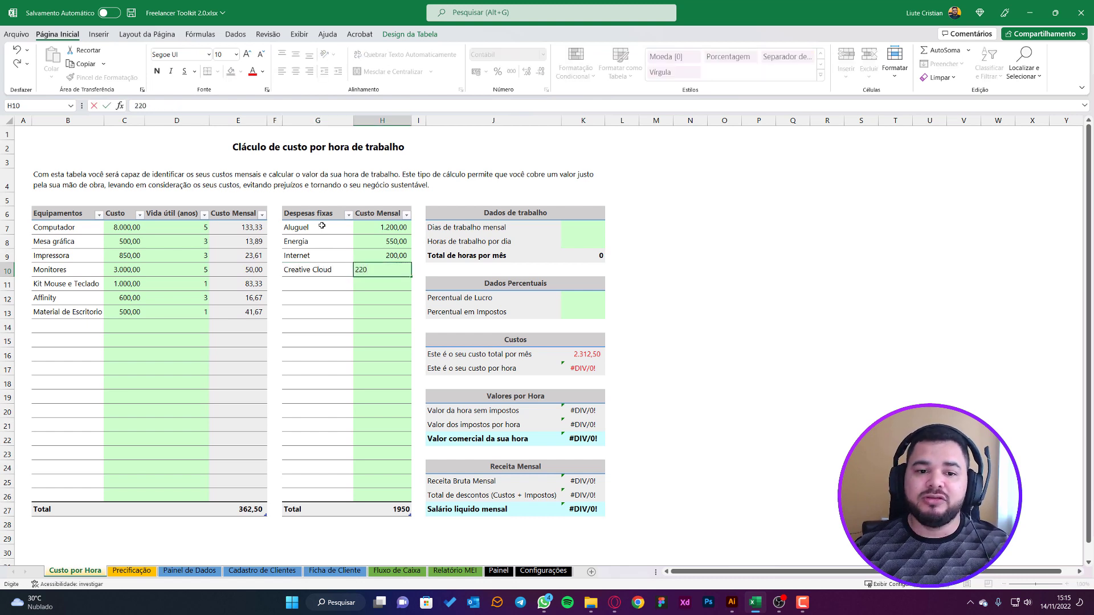
{"action": "key", "text": "Return"}
- Add Corel below Creative Cloud in the Despesas fixas table with a monthly cost of 240
{"action": "key", "text": "Left"}
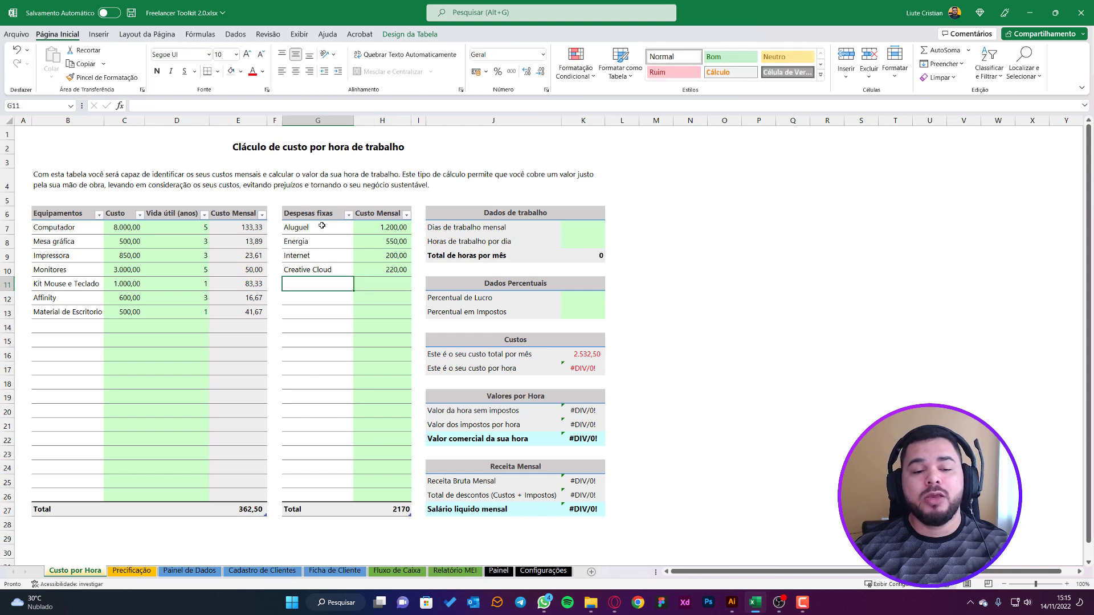
{"action": "type", "text": "Core"}
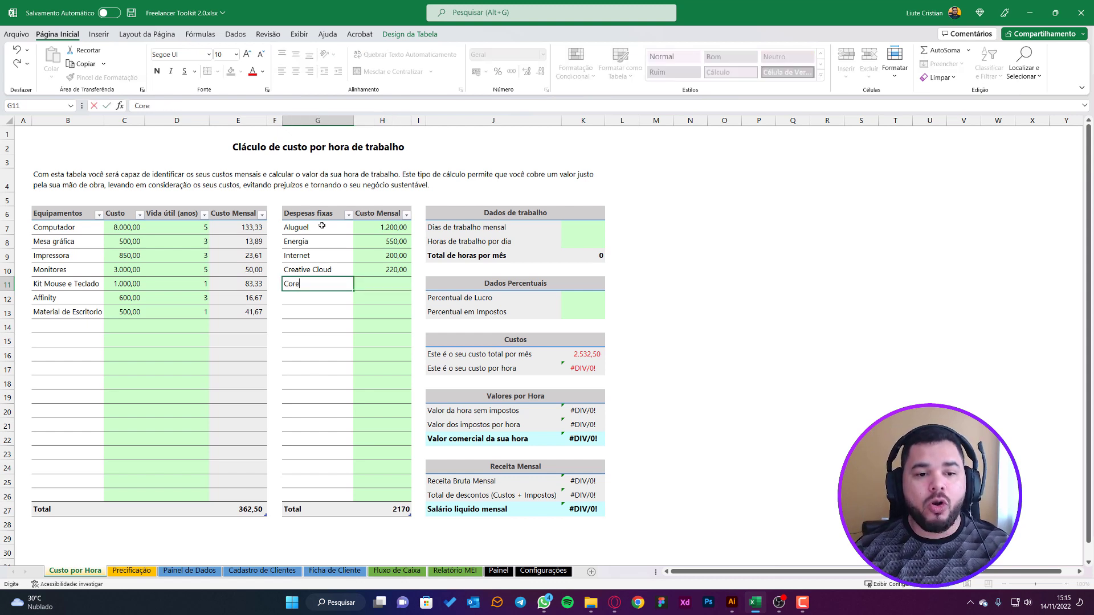
{"action": "type", "text": "l"}
{"action": "key", "text": "Tab"}
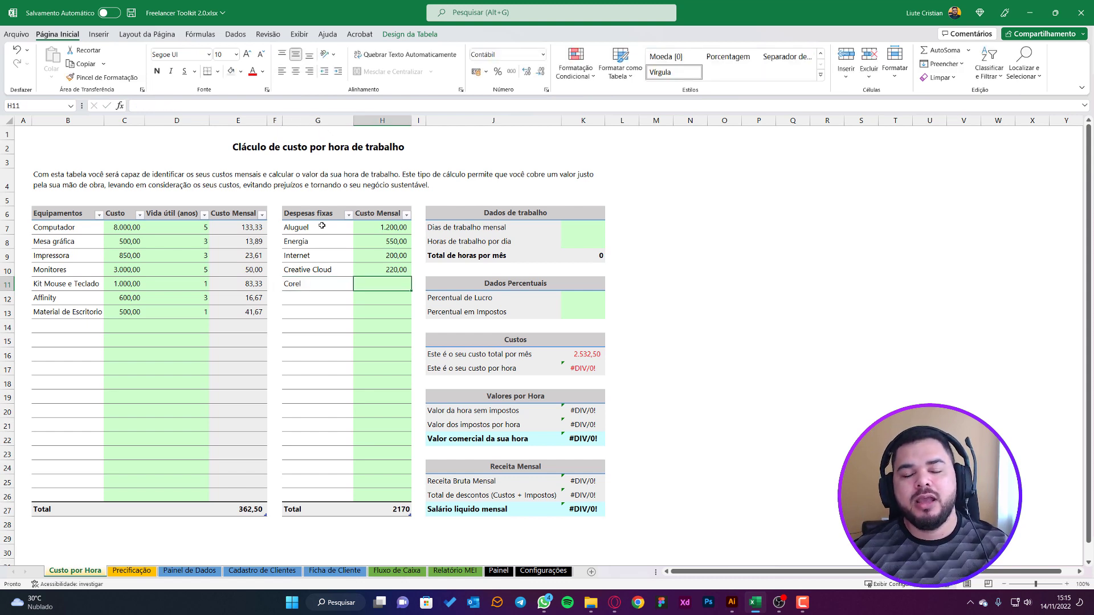
{"action": "type", "text": "1"}
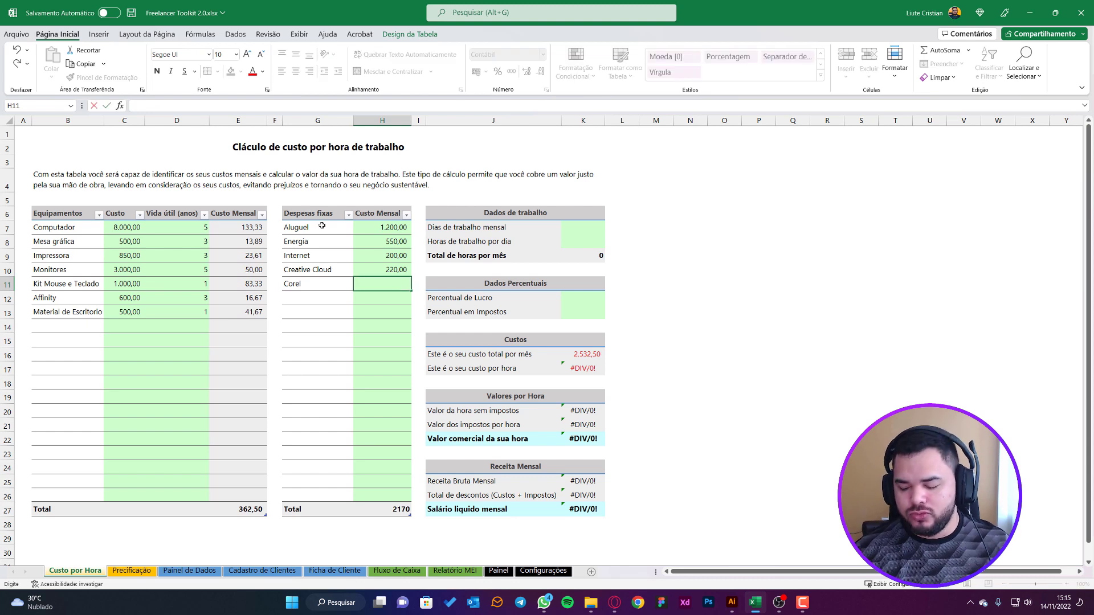
{"action": "type", "text": "25"}
{"action": "key", "text": "BackSpace"}
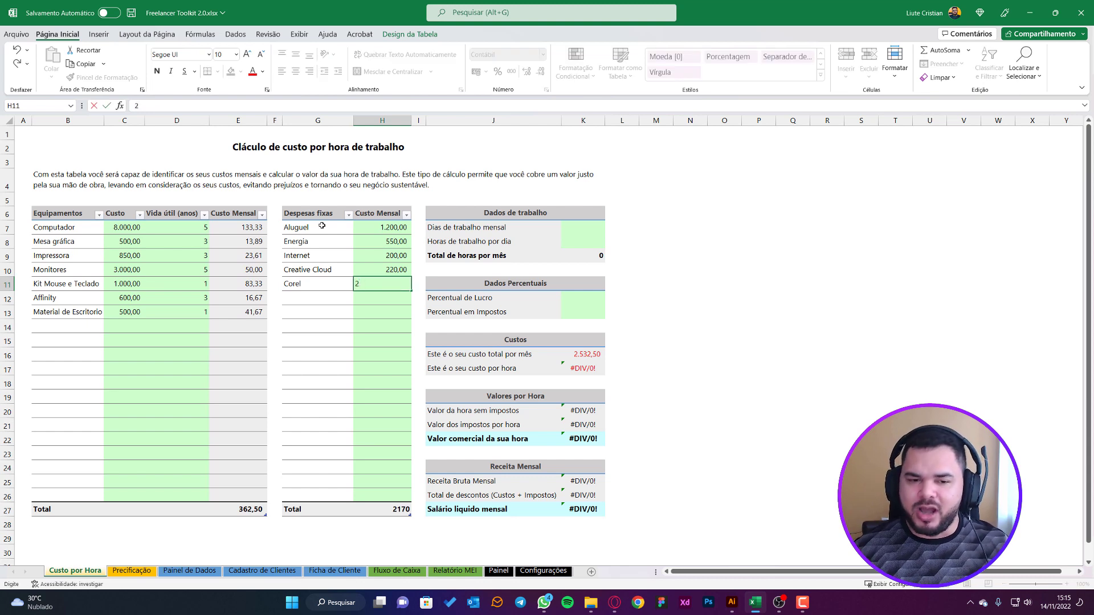
{"action": "type", "text": "4"}
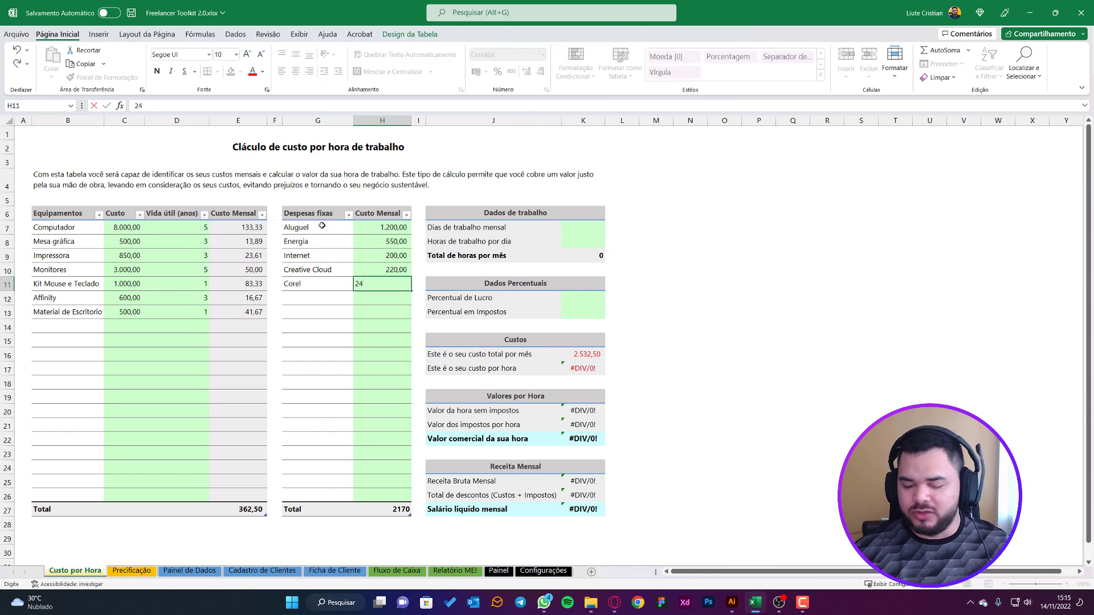
{"action": "type", "text": "50"}
{"action": "key", "text": "Return"}
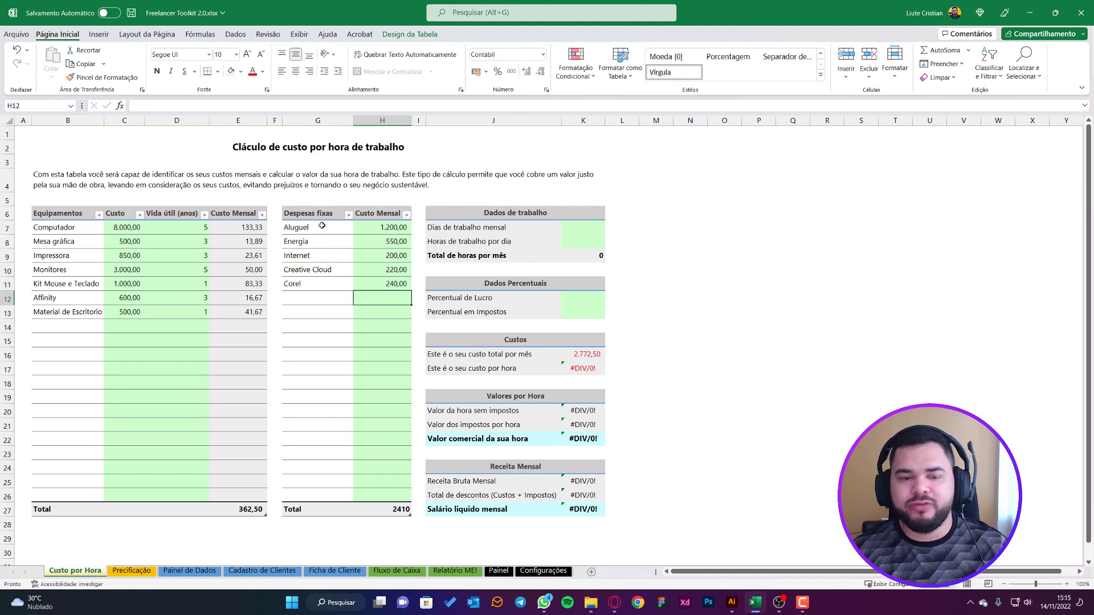
- Add Transporte below Corel in the Despesas fixas table with a monthly cost of 300
{"action": "key", "text": "Left"}
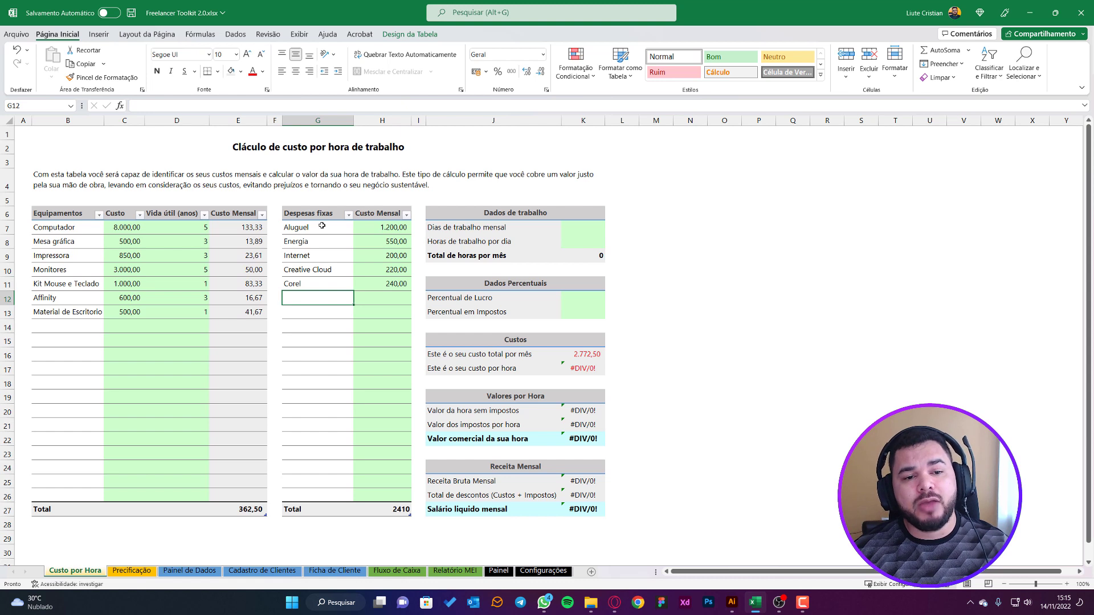
{"action": "type", "text": "Transporte"}
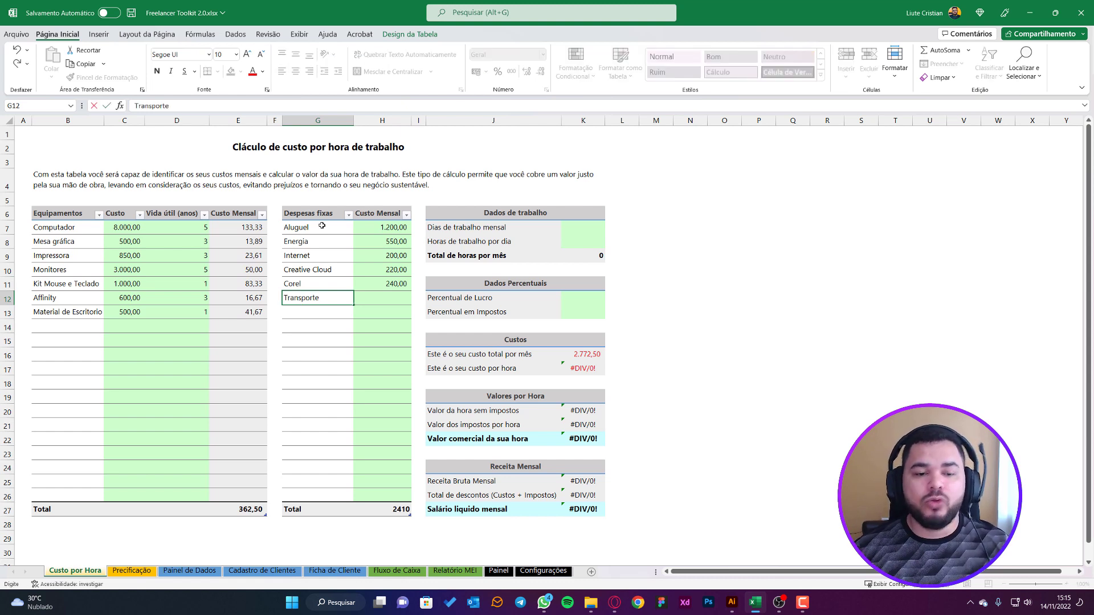
{"action": "key", "text": "Tab"}
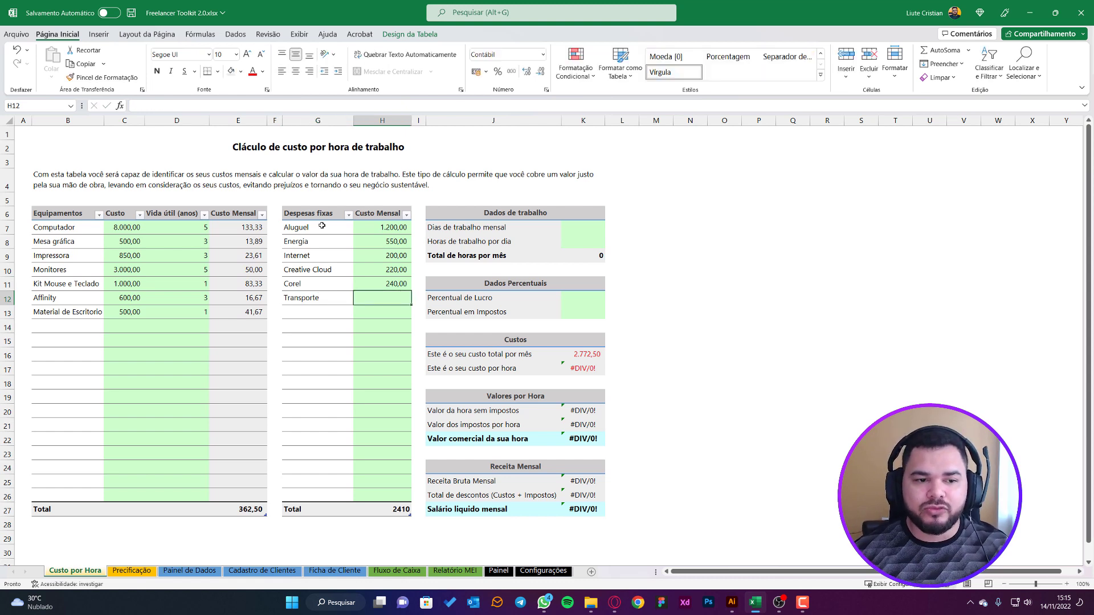
{"action": "type", "text": "300"}
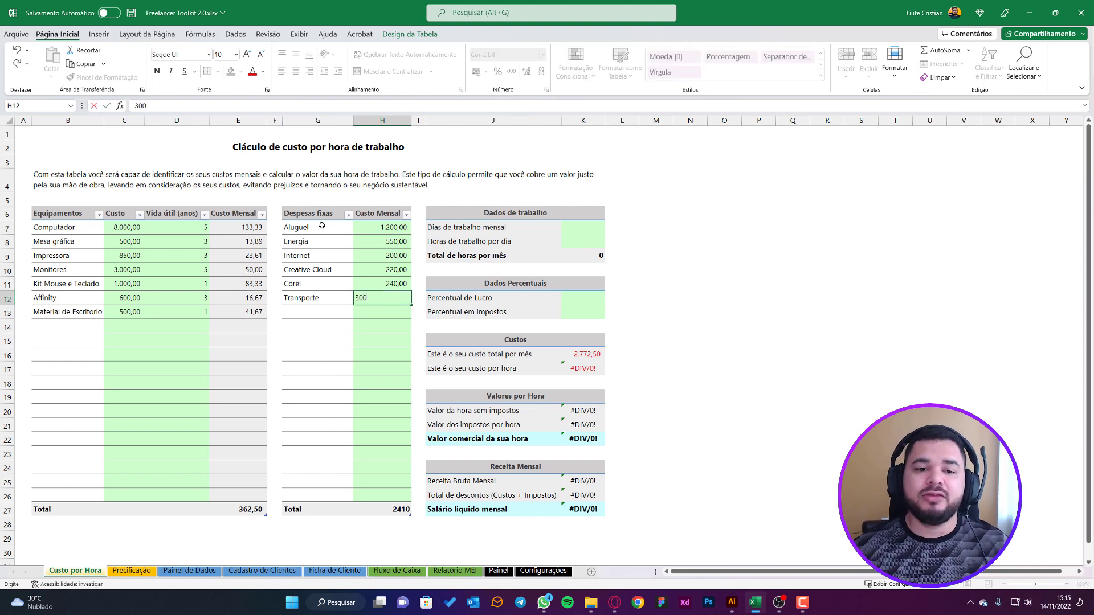
{"action": "key", "text": "Return"}
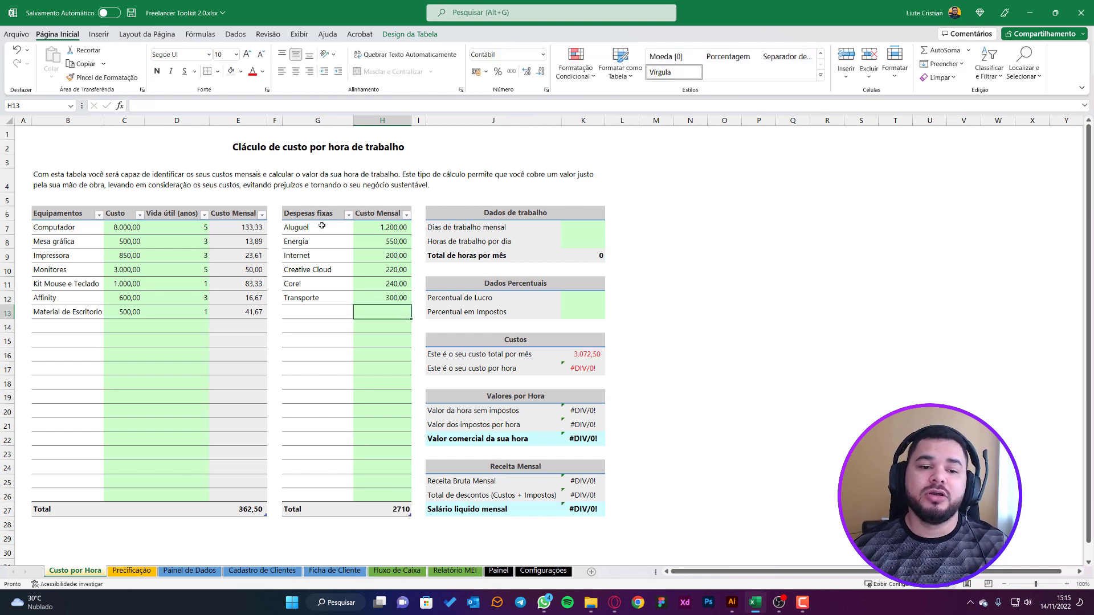
{"action": "key", "text": "Left"}
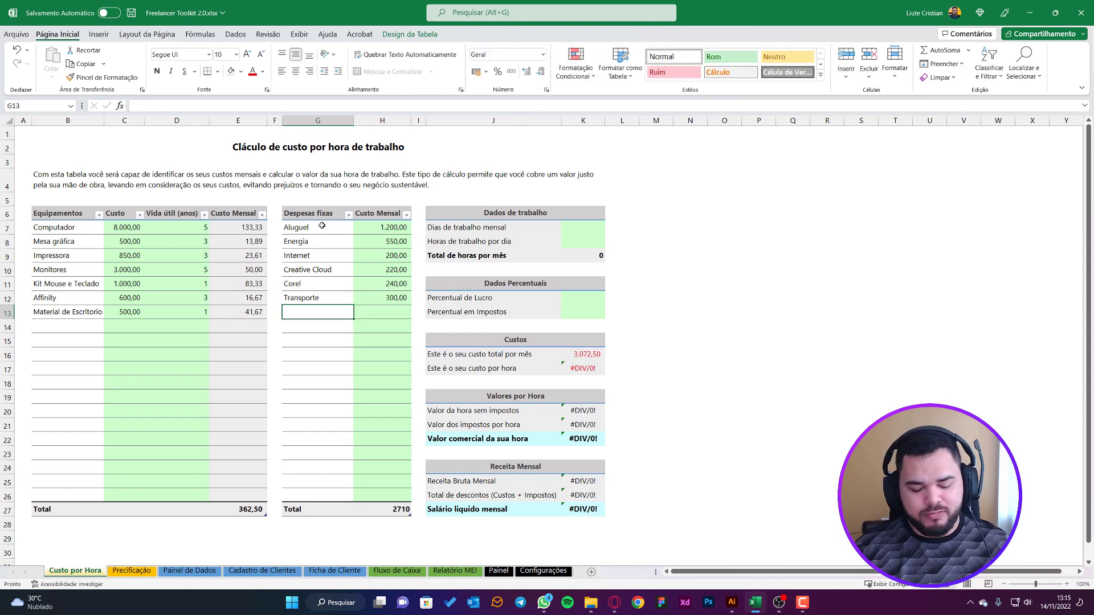
{"action": "type", "text": "Domí"}
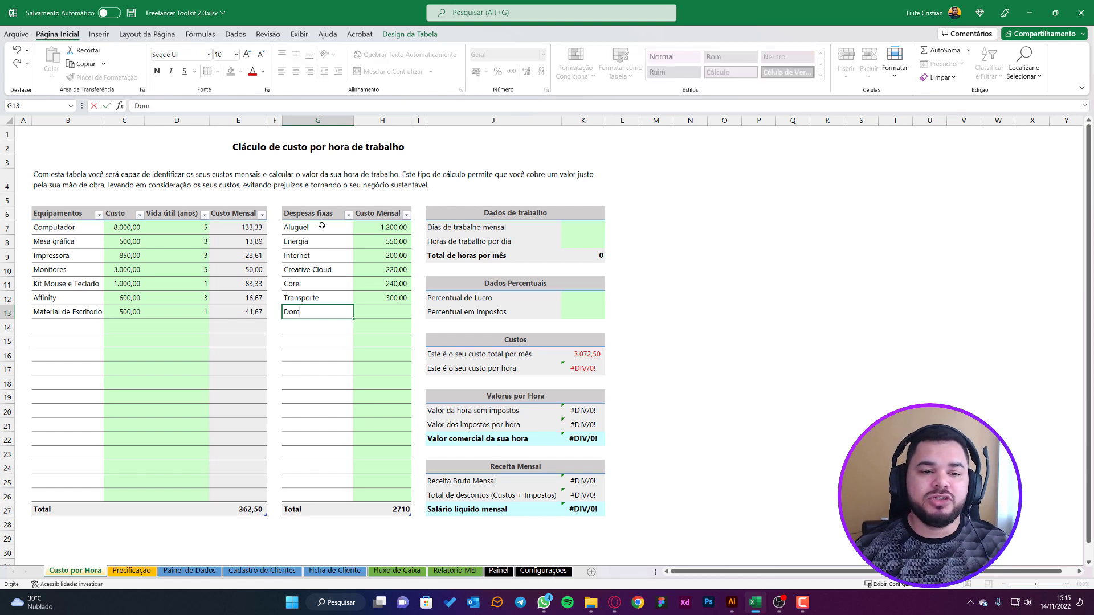
{"action": "key", "text": "Escape"}
- Add Domínio below Material de Escritorio in the Equipamentos table with a cost of 60 and a useful life of 1 year
{"action": "key", "text": "Down"}
{"action": "key", "text": "Left"}
{"action": "key", "text": "Left"}
{"action": "key", "text": "Left"}
{"action": "key", "text": "Left"}
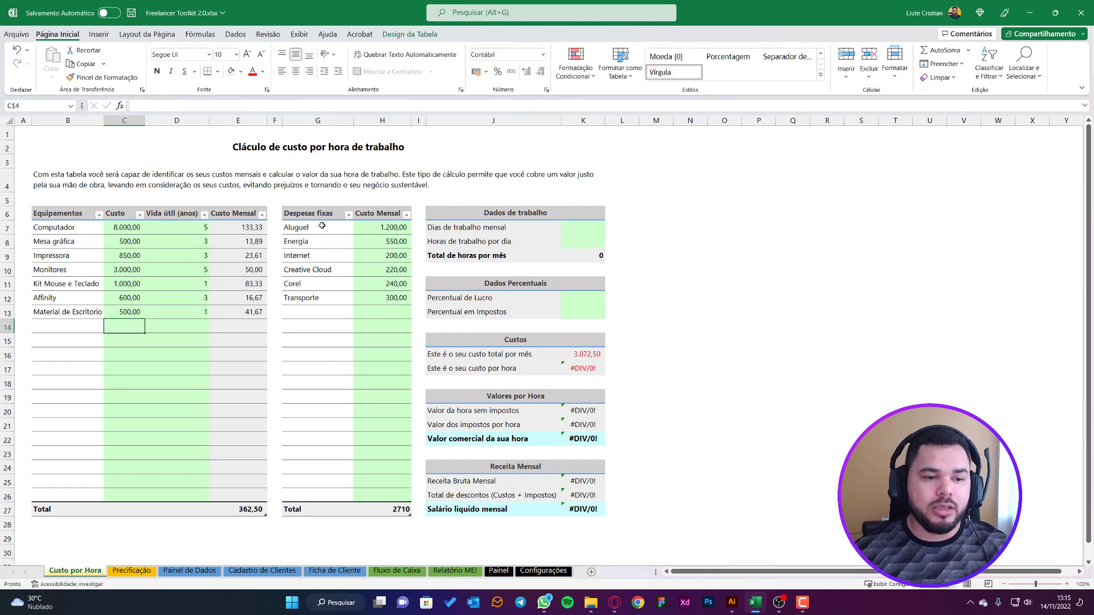
{"action": "key", "text": "Left"}
{"action": "type", "text": "Dom[inio"}
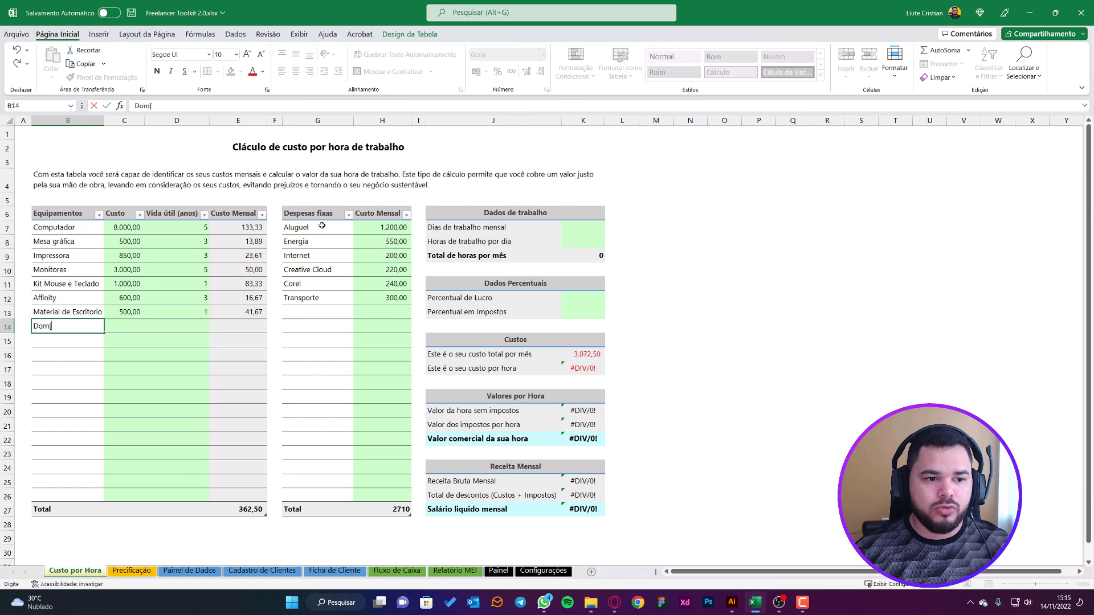
{"action": "key", "text": "BackSpace"}
{"action": "key", "text": "BackSpace"}
{"action": "key", "text": "BackSpace"}
{"action": "key", "text": "BackSpace"}
{"action": "key", "text": "BackSpace"}
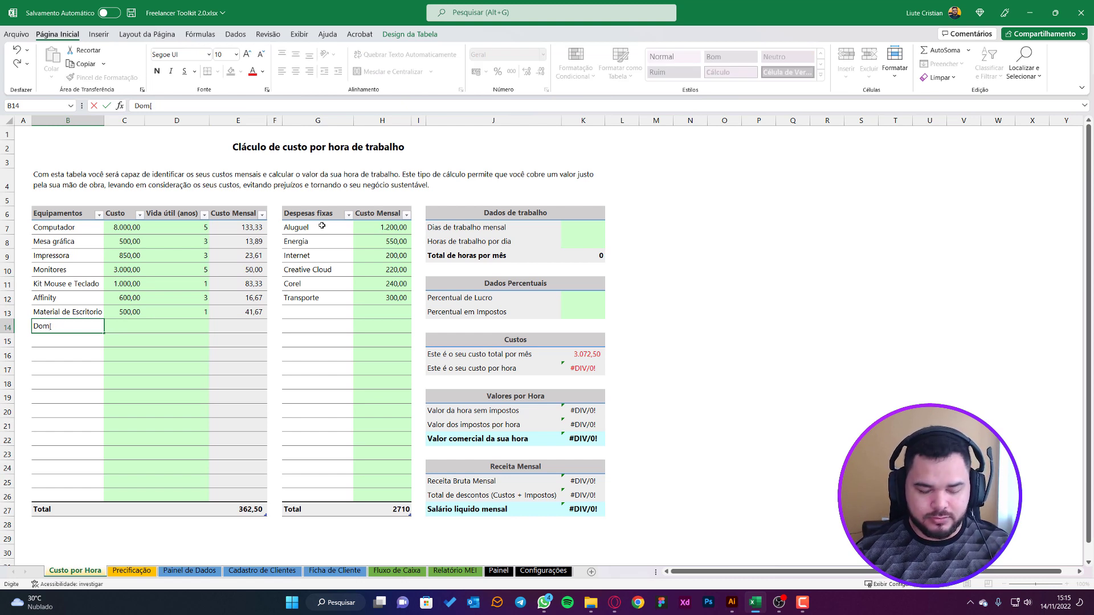
{"action": "type", "text": "ínio"}
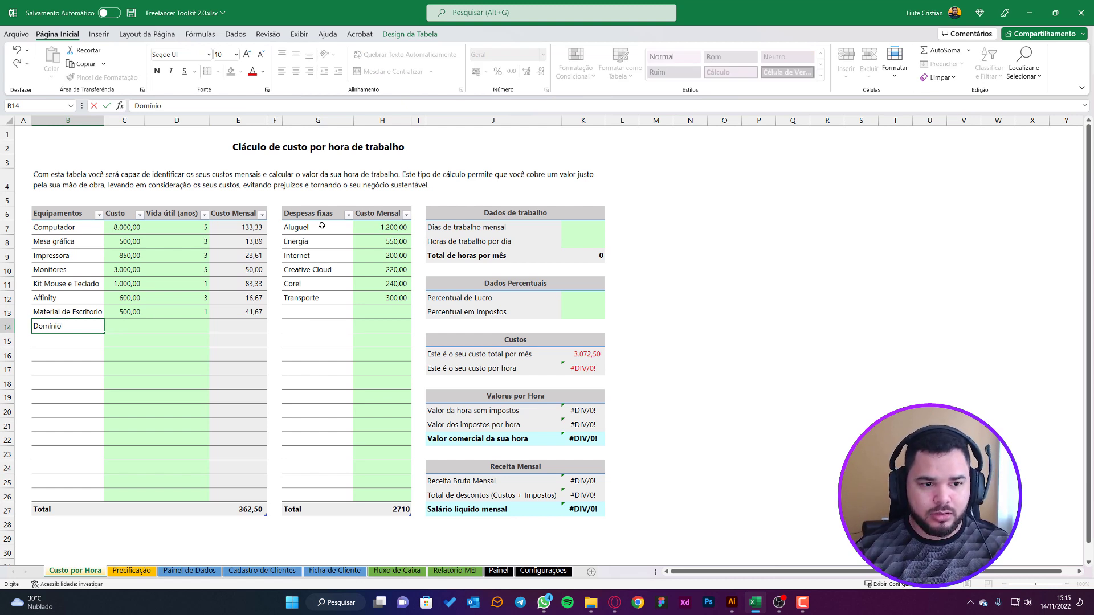
{"action": "key", "text": "Tab"}
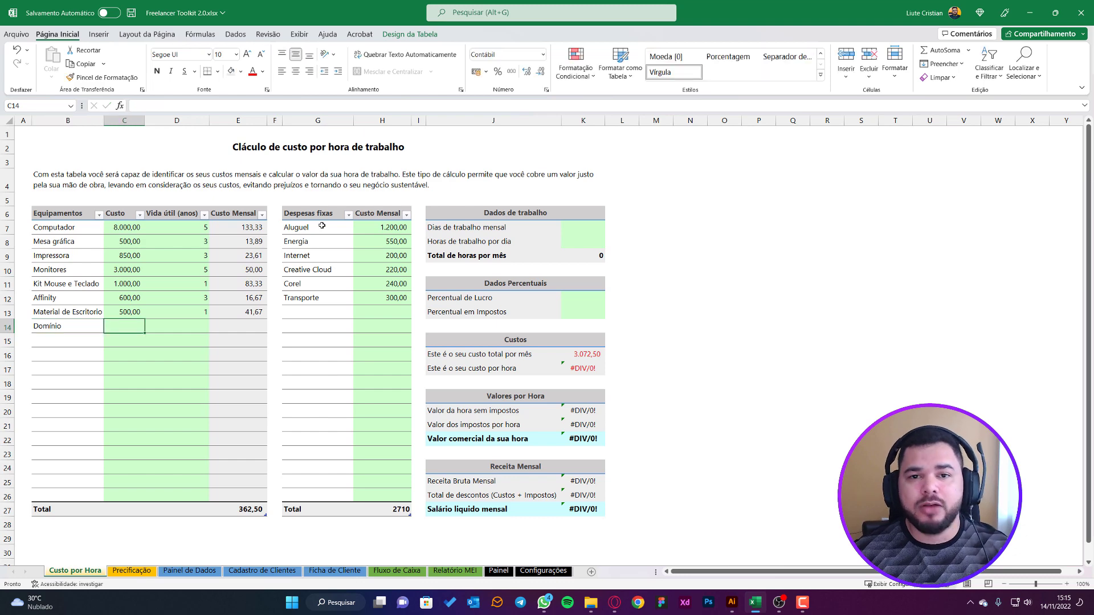
{"action": "type", "text": "60"}
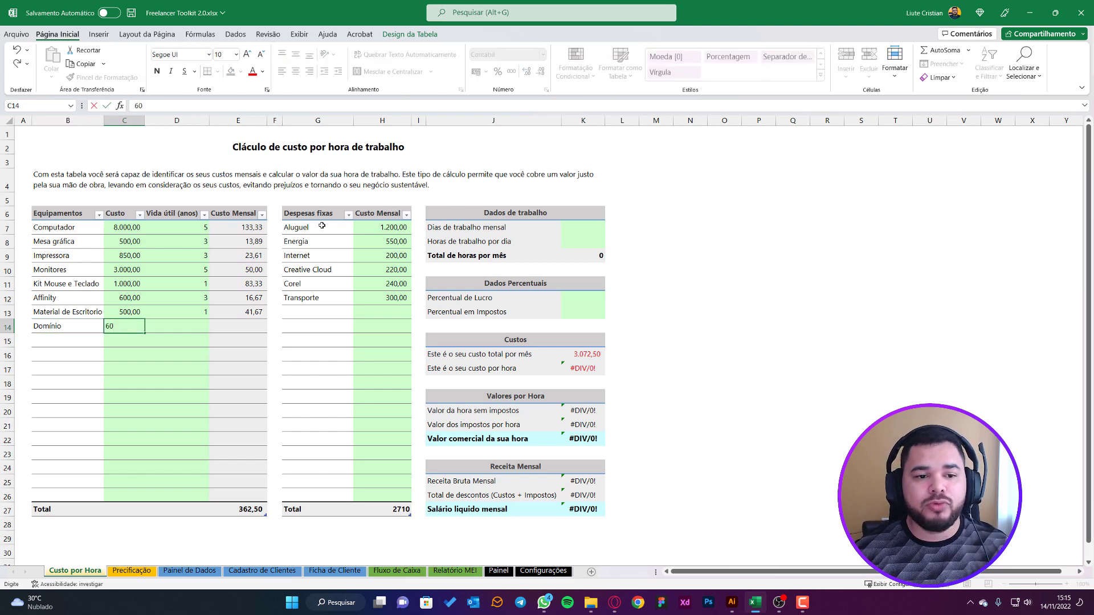
{"action": "key", "text": "Tab"}
{"action": "type", "text": "1"}
{"action": "key", "text": "Down"}
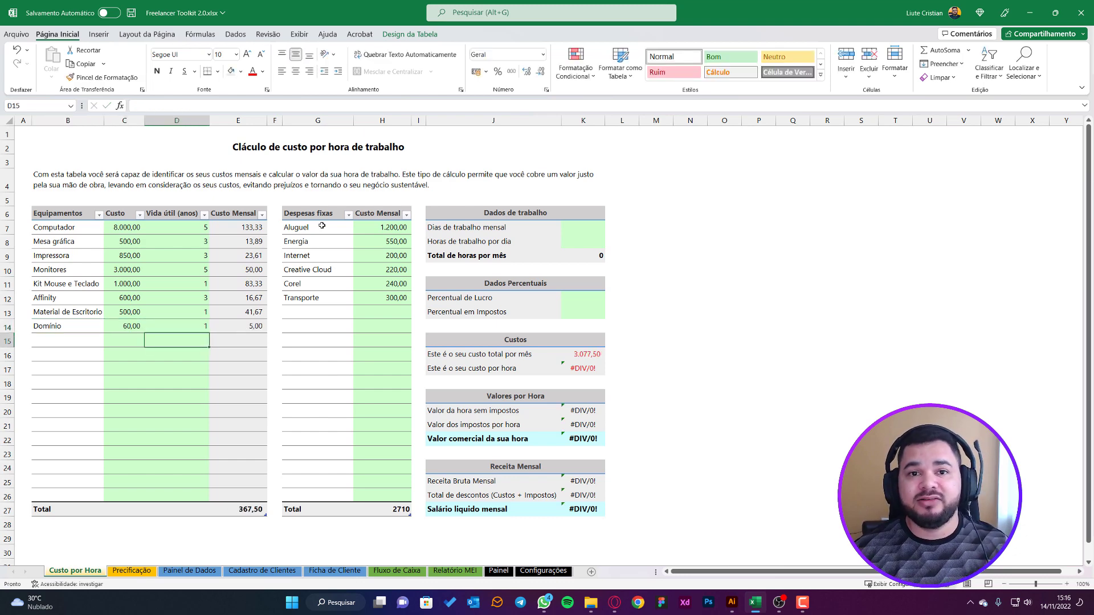
- Add Hospedagem below Transporte in the Despesas fixas table with a monthly cost of 29,90
{"action": "key", "text": "Right"}
{"action": "key", "text": "Up"}
{"action": "key", "text": "Up"}
{"action": "key", "text": "Right"}
{"action": "key", "text": "Right"}
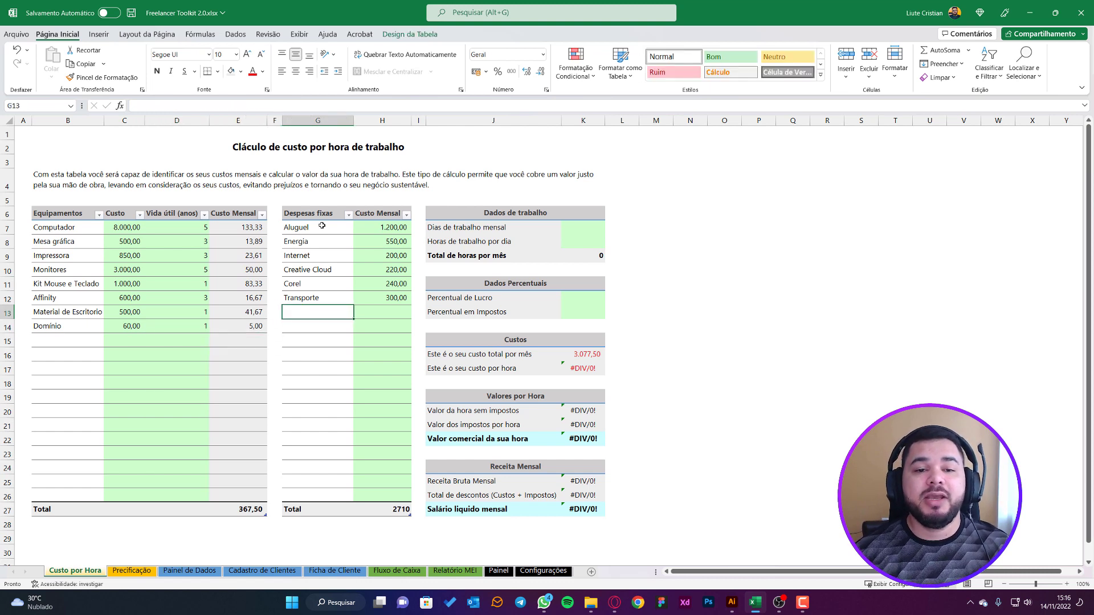
{"action": "type", "text": "Hospe"}
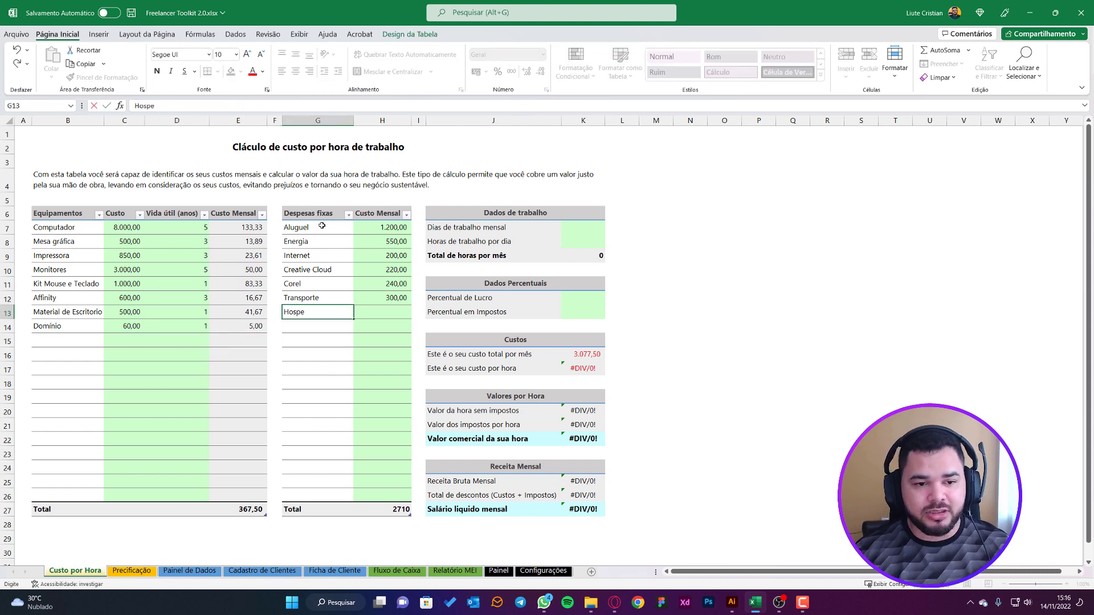
{"action": "type", "text": "dagem"}
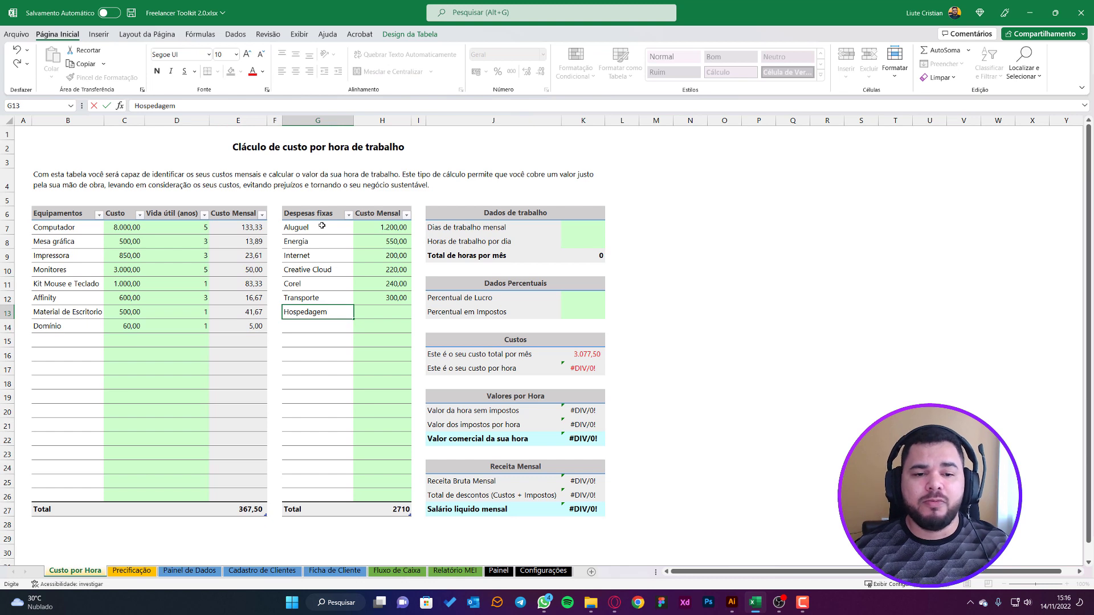
{"action": "key", "text": "Tab"}
{"action": "type", "text": "29"}
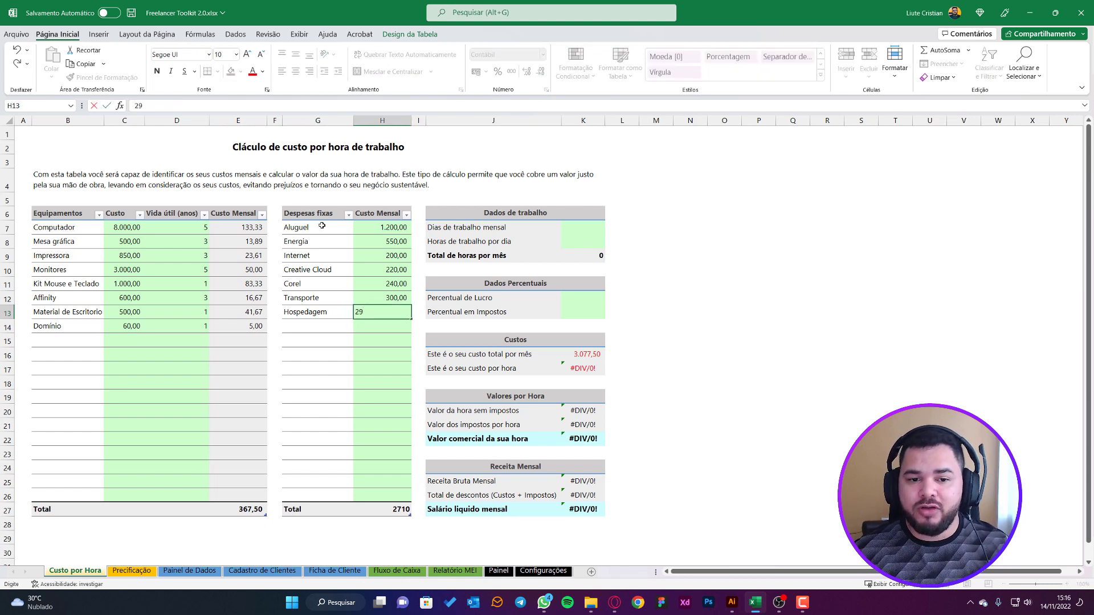
{"action": "type", "text": ",9"}
{"action": "key", "text": "Return"}
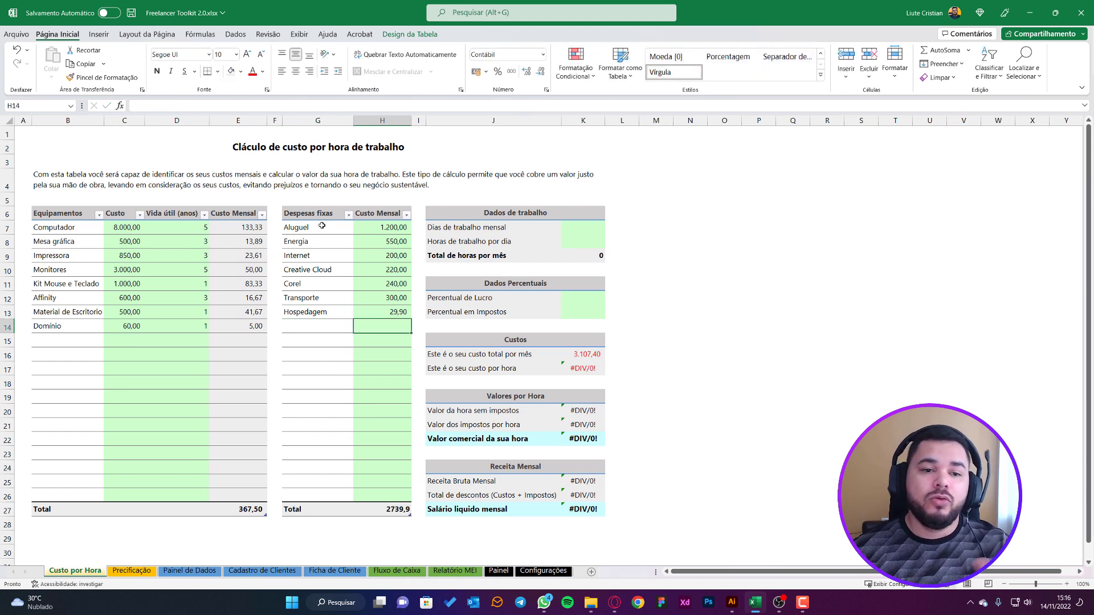
{"action": "key", "text": "Left"}
{"action": "key", "text": "Left"}
{"action": "key", "text": "Left"}
{"action": "key", "text": "Left"}
{"action": "key", "text": "Left"}
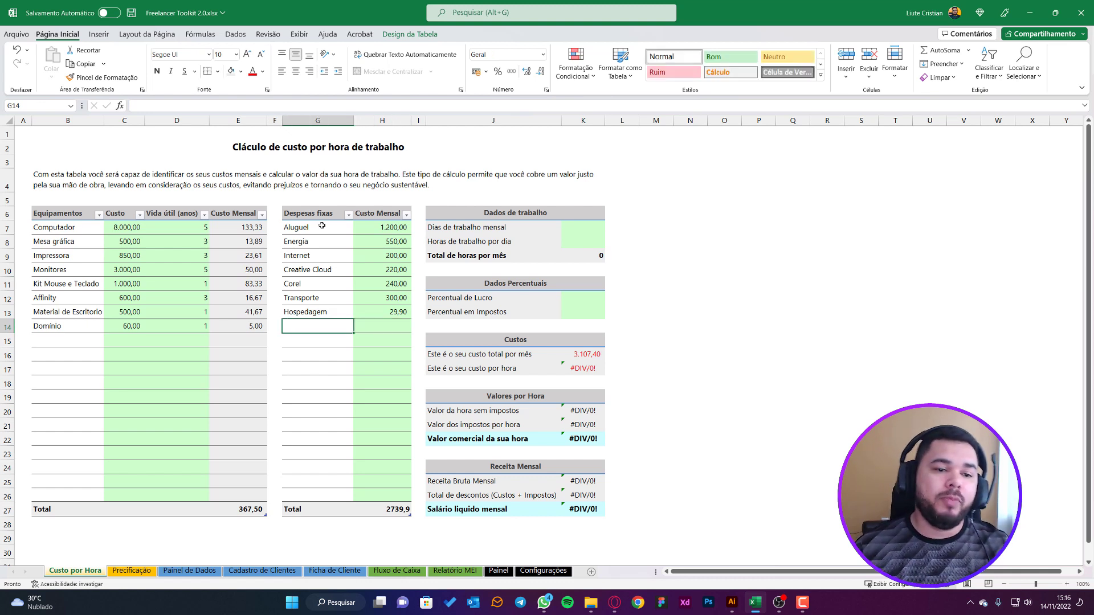
- Examine the Equipamentos and Despesas fixas totals, the Computador row's monthly cost formula and the total monthly cost under Custos
{"action": "key", "text": "Right"}
{"action": "key", "text": "Right"}
{"action": "key", "text": "Right"}
{"action": "key", "text": "Right"}
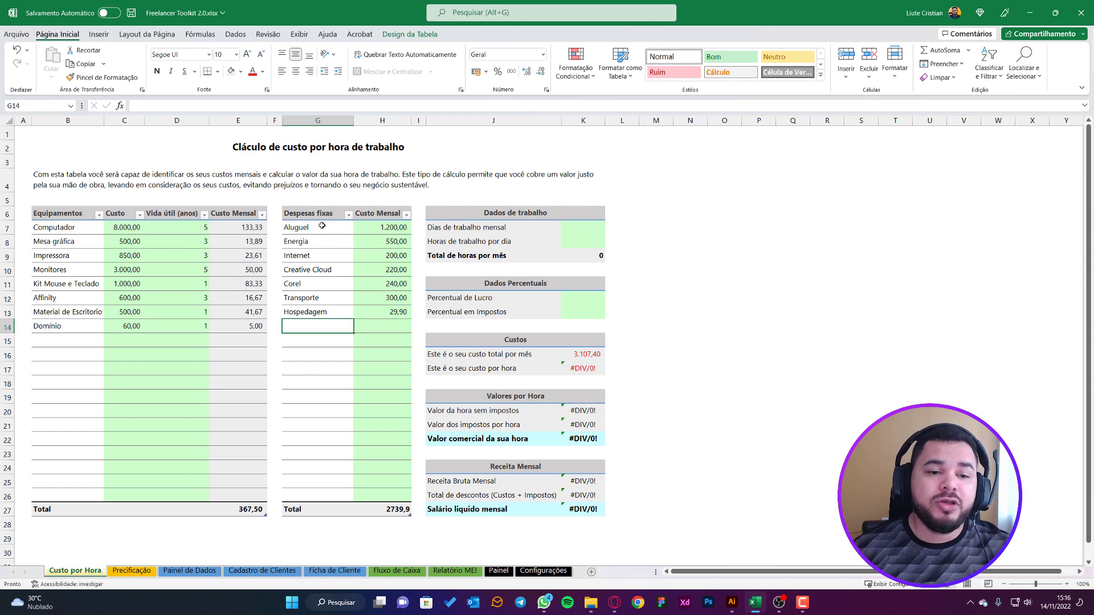
{"action": "left_click", "coordinate": [327, 314]}
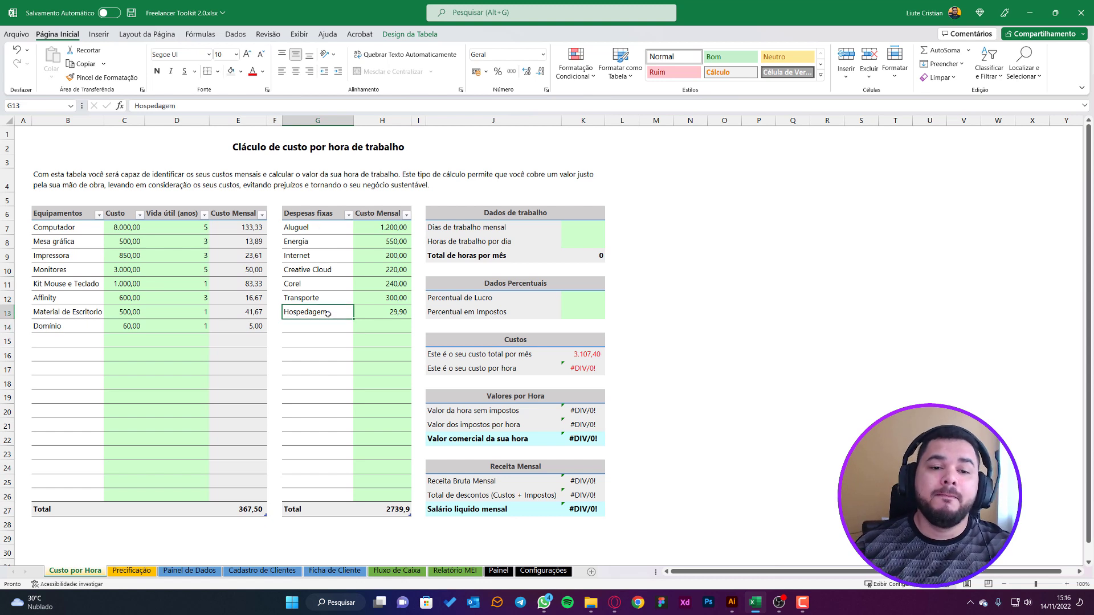
{"action": "left_click", "coordinate": [246, 508]}
{"action": "left_click", "coordinate": [380, 509]}
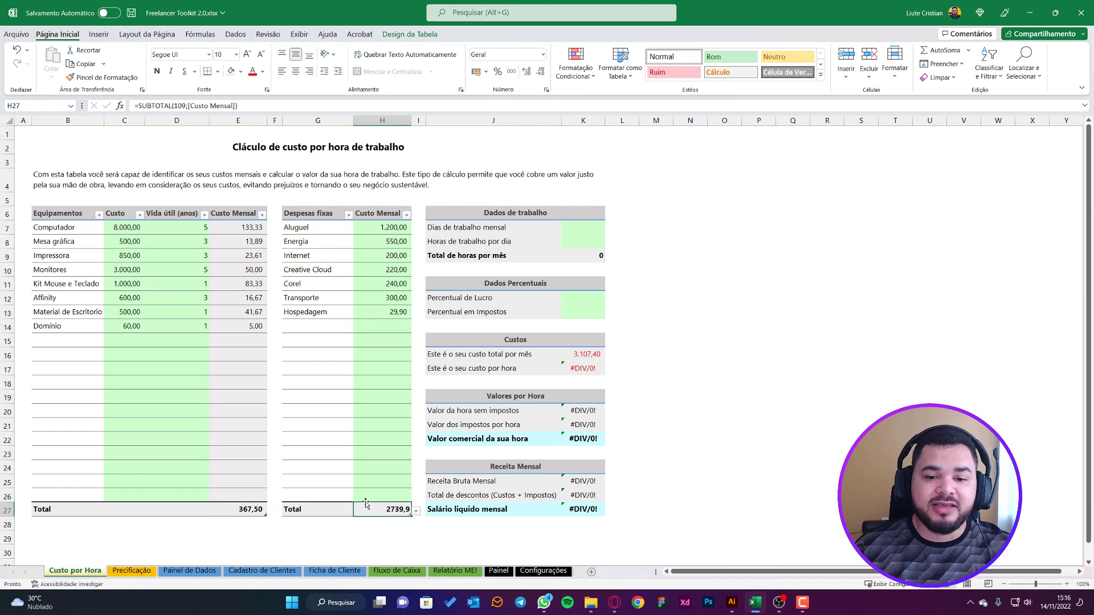
{"action": "left_click", "coordinate": [236, 509]}
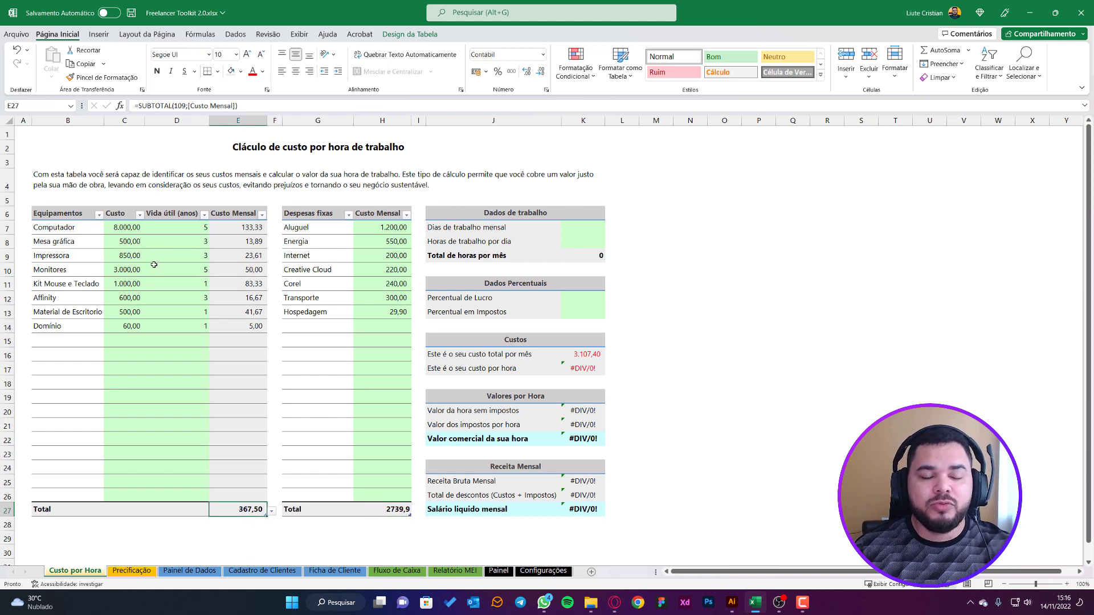
{"action": "left_click", "coordinate": [67, 231]}
{"action": "left_click", "coordinate": [187, 225]}
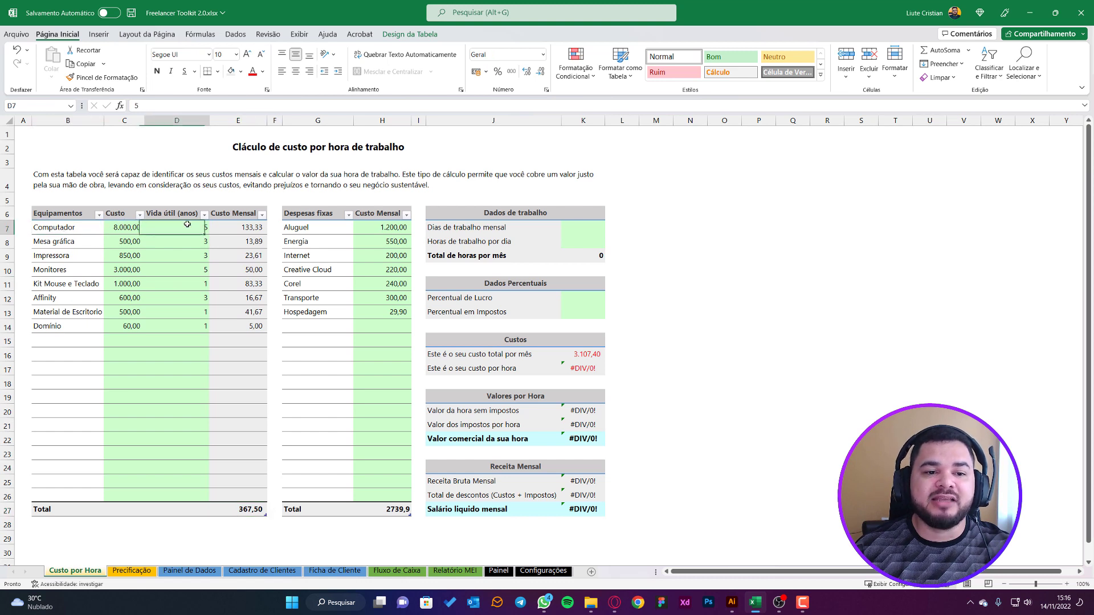
{"action": "left_click", "coordinate": [230, 229]}
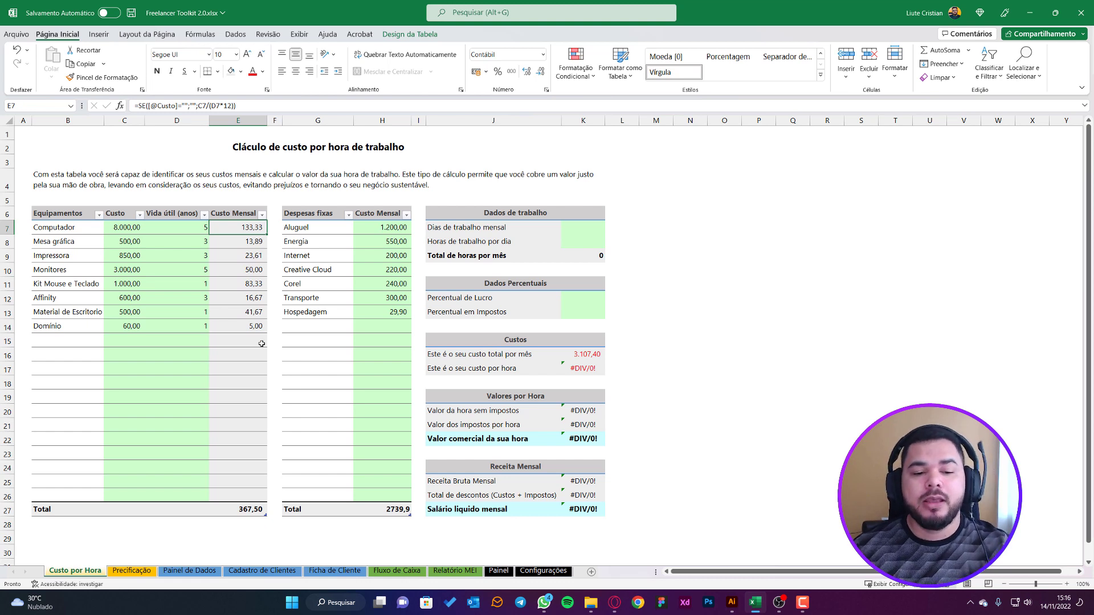
{"action": "left_click", "coordinate": [379, 510]}
{"action": "left_click", "coordinate": [597, 359]}
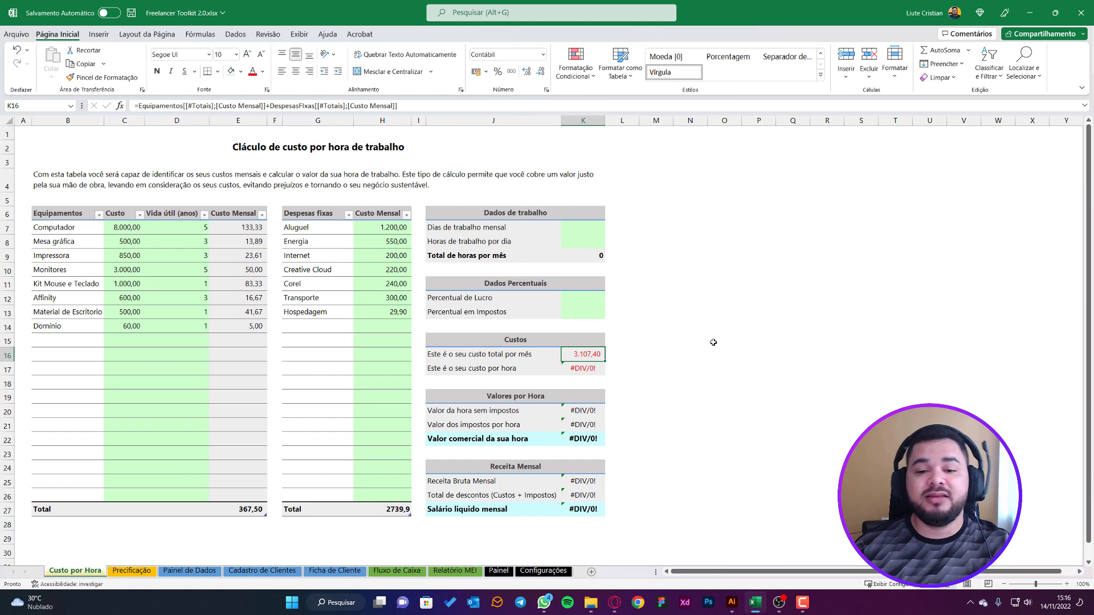
{"action": "left_click", "coordinate": [381, 326]}
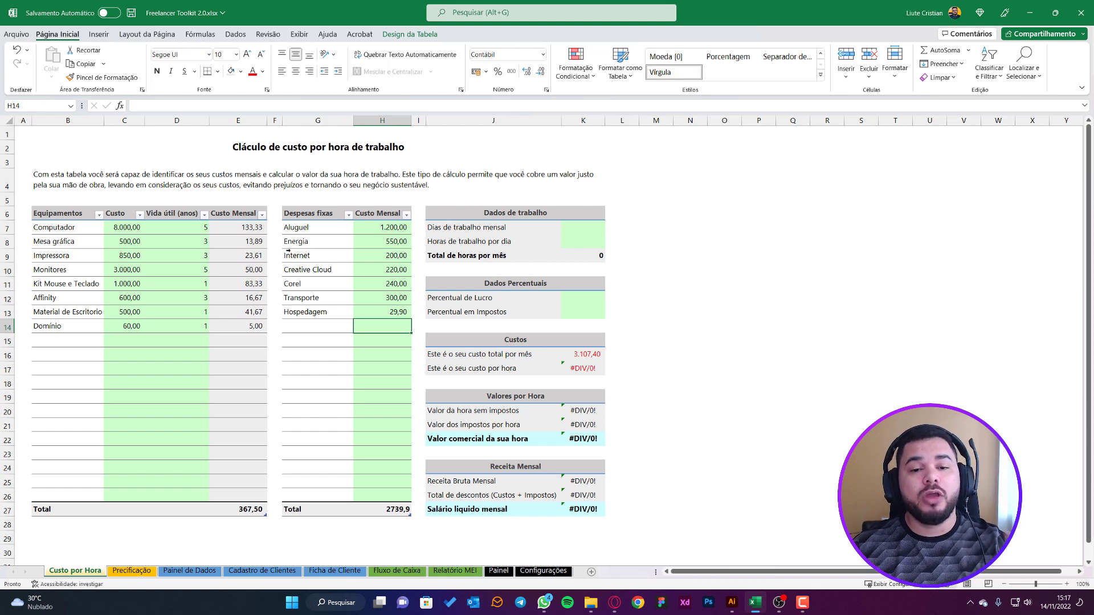
- Open the system calendar to check the working days in November 2022, clearing all notifications
{"action": "left_click", "coordinate": [598, 230]}
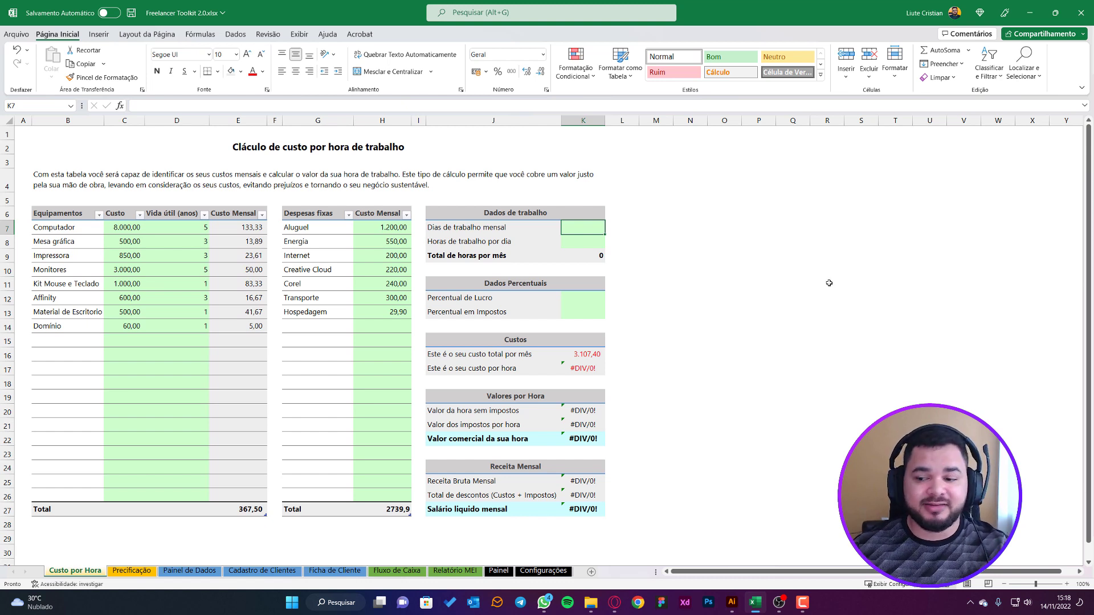
{"action": "left_click", "coordinate": [1043, 608]}
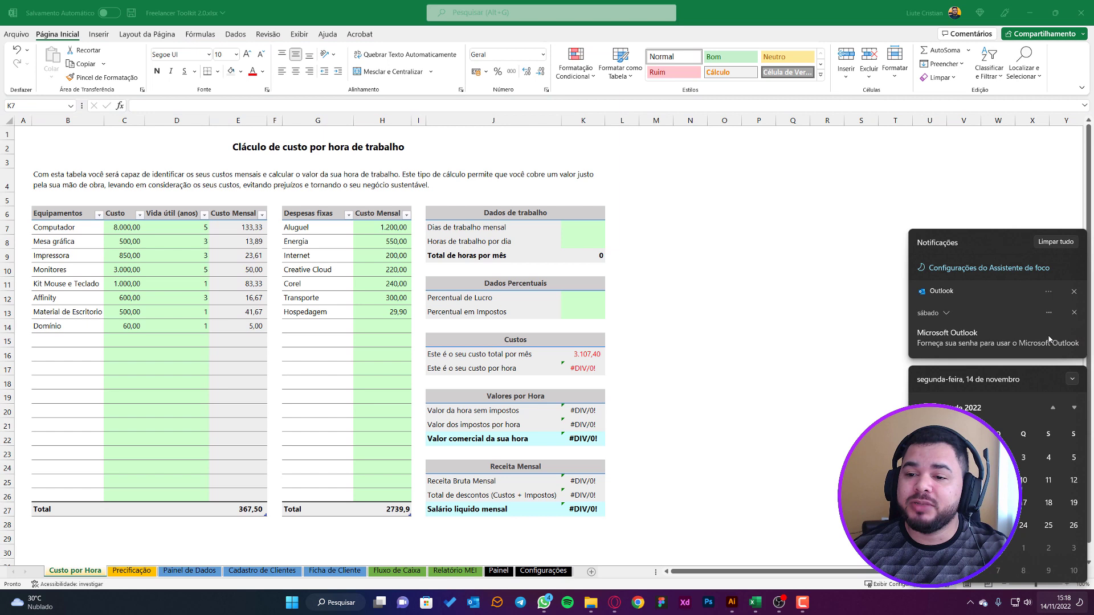
{"action": "left_click", "coordinate": [1056, 242]}
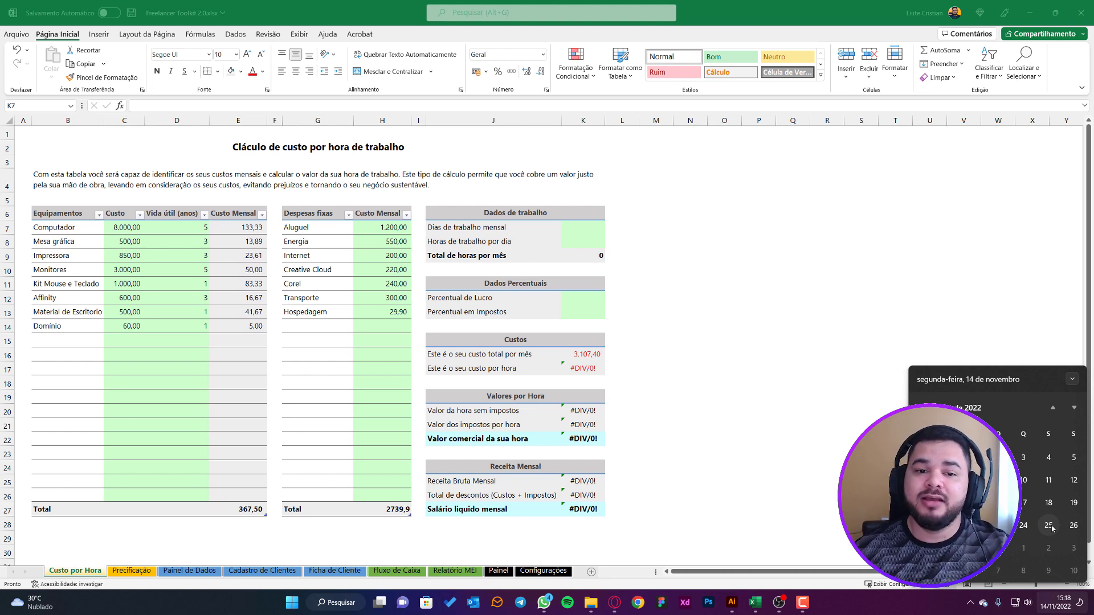
- In Dados de trabalho, set Dias de trabalho mensal to 20 and Horas de trabalho por dia to 8
{"action": "left_click", "coordinate": [586, 226]}
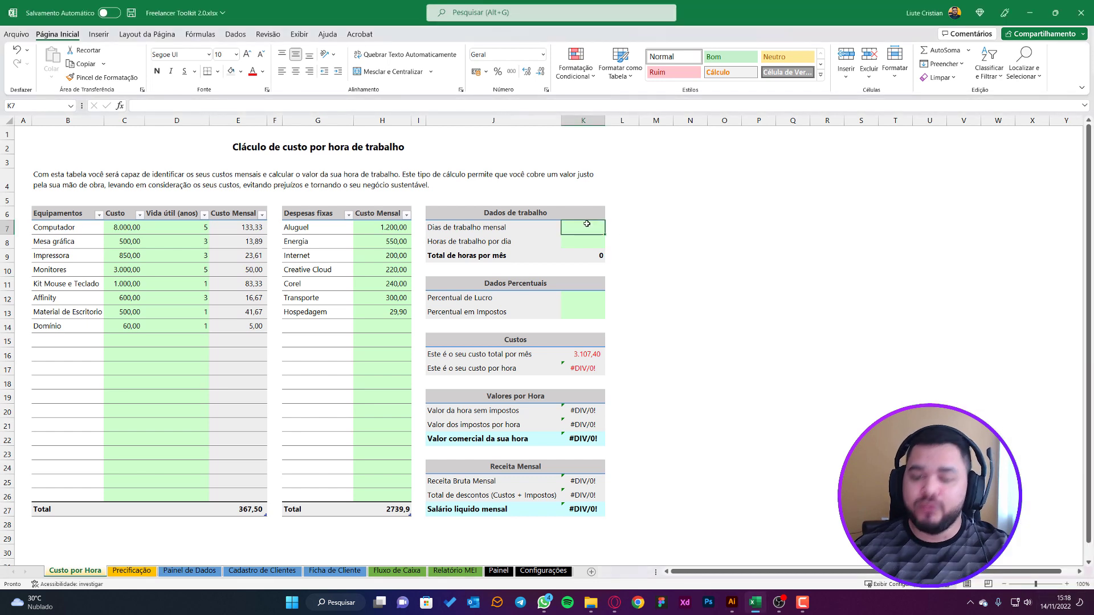
{"action": "type", "text": "20"}
{"action": "key", "text": "Return"}
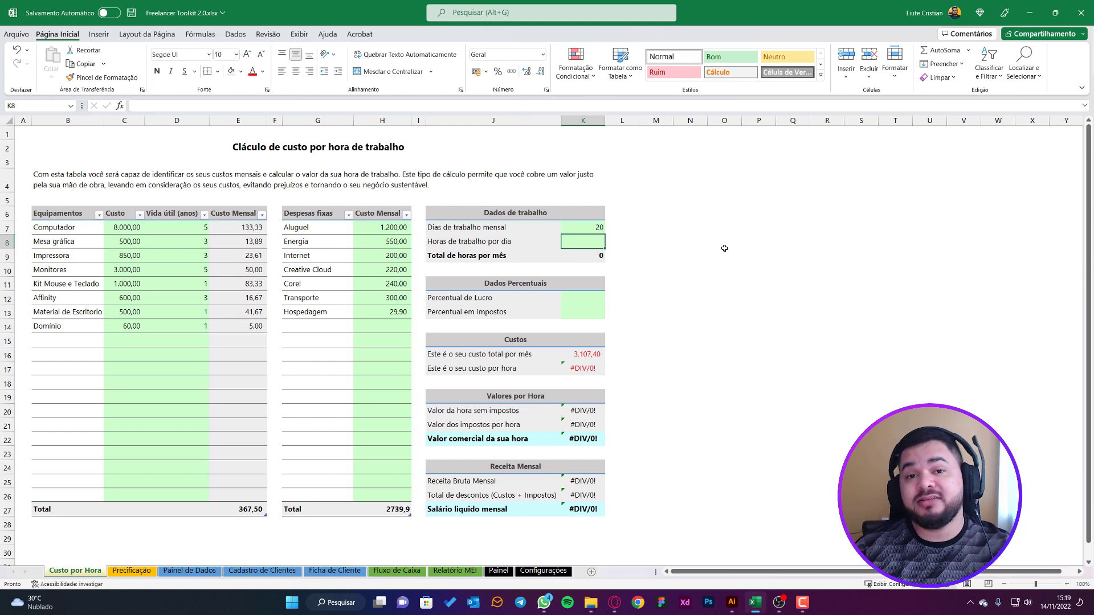
{"action": "type", "text": "8"}
{"action": "key", "text": "Return"}
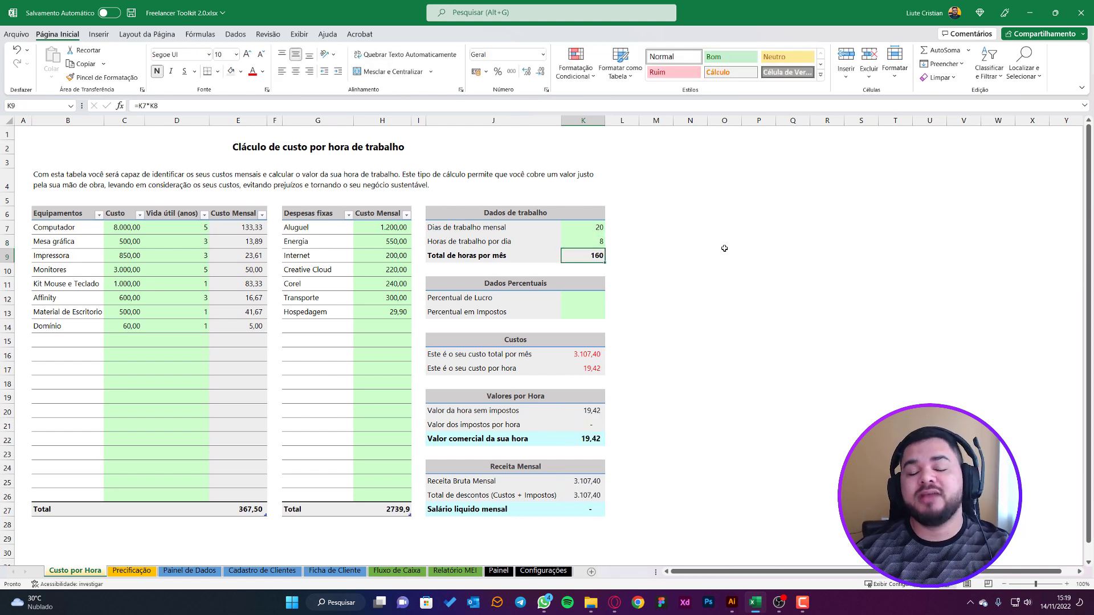
{"action": "left_click", "coordinate": [590, 241]}
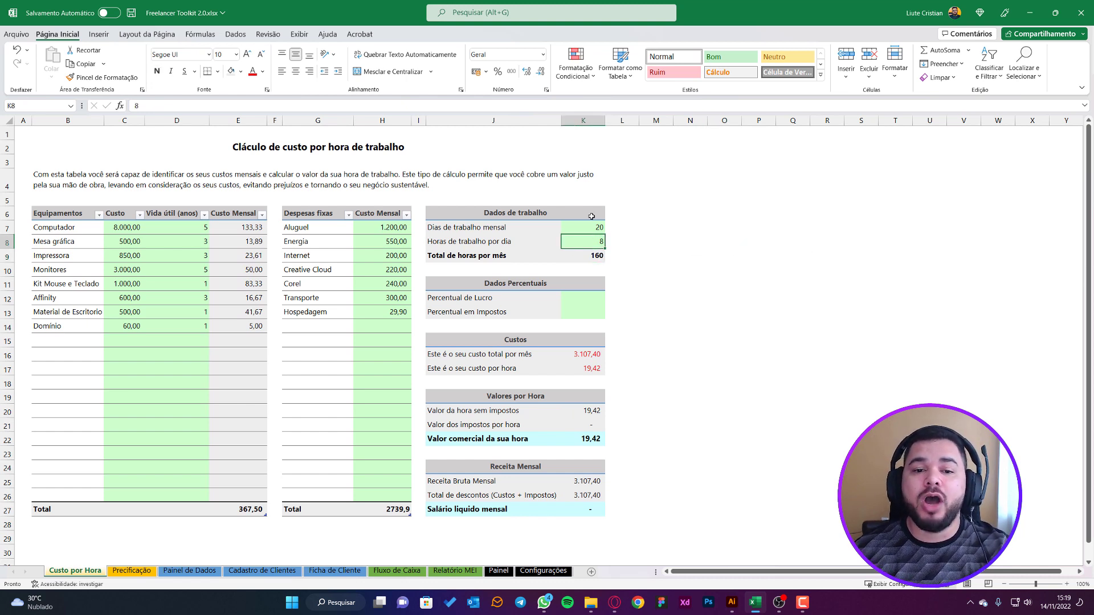
{"action": "left_click", "coordinate": [583, 255]}
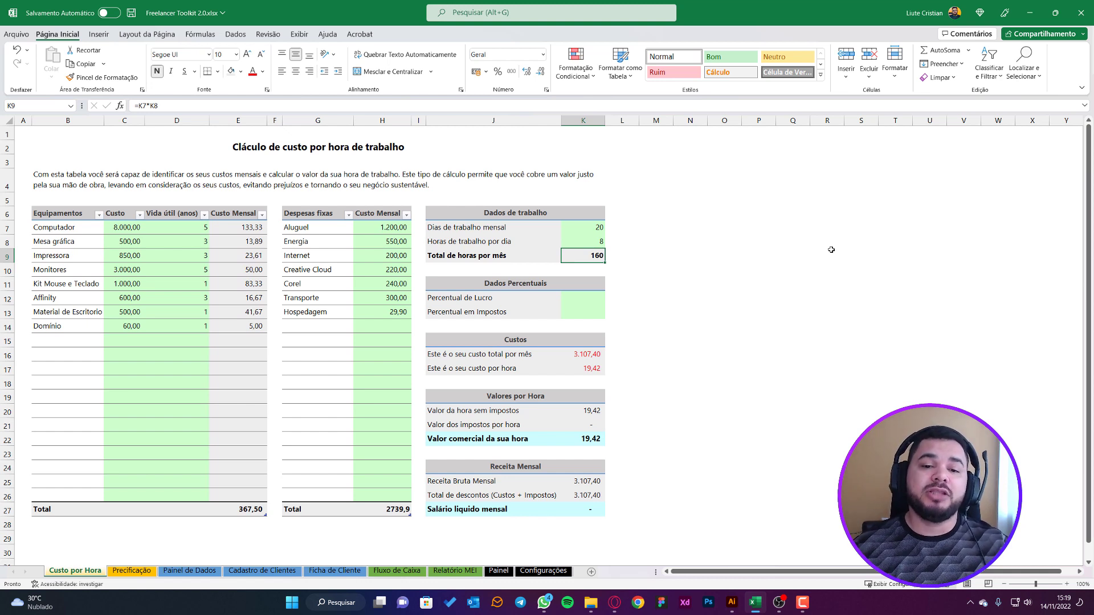
{"action": "left_click", "coordinate": [599, 227]}
{"action": "left_click", "coordinate": [595, 238]}
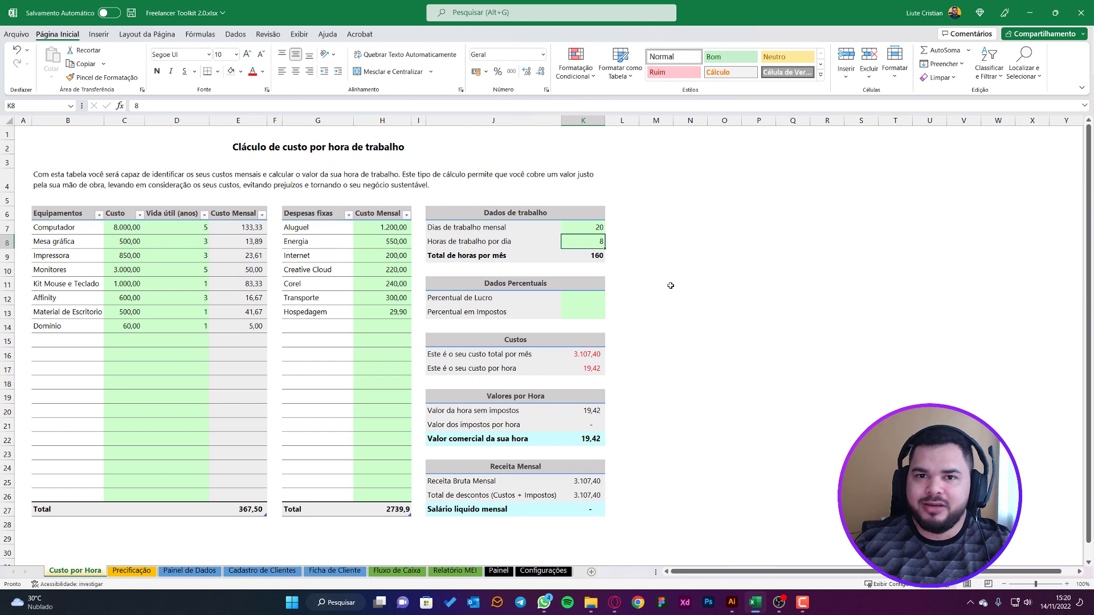
- Set Percentual de Lucro to 100% in the Dados Percentuais block
{"action": "left_click", "coordinate": [573, 297]}
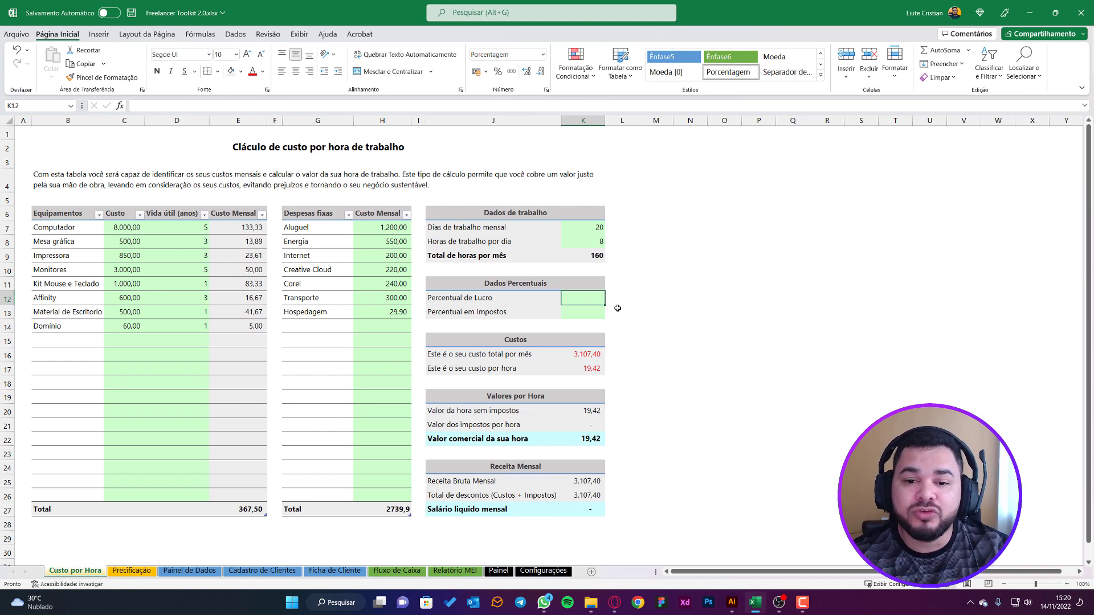
{"action": "type", "text": "100"}
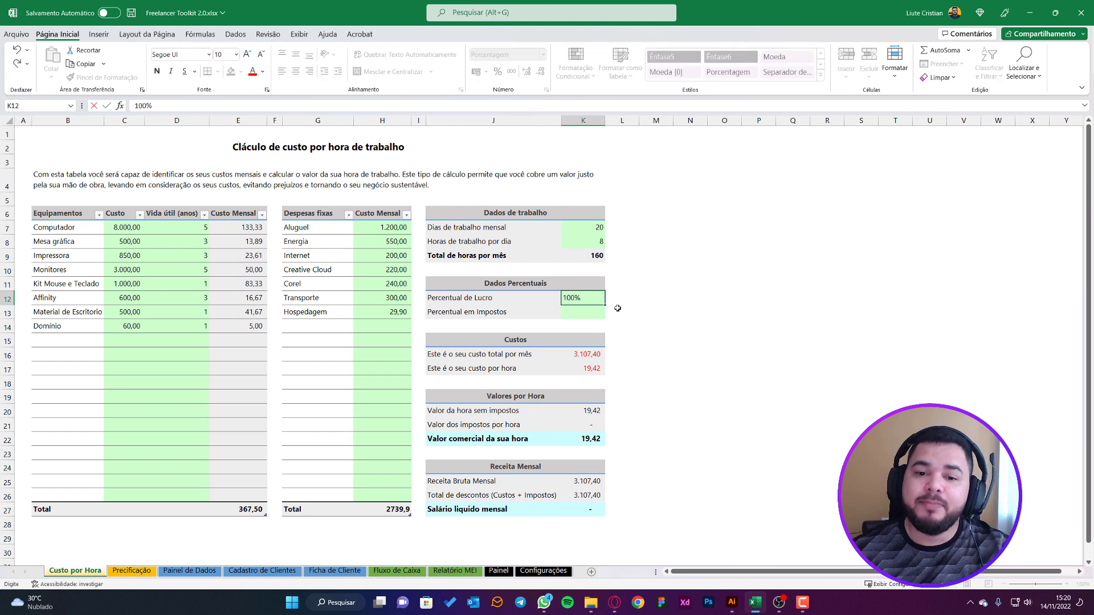
{"action": "key", "text": "Return"}
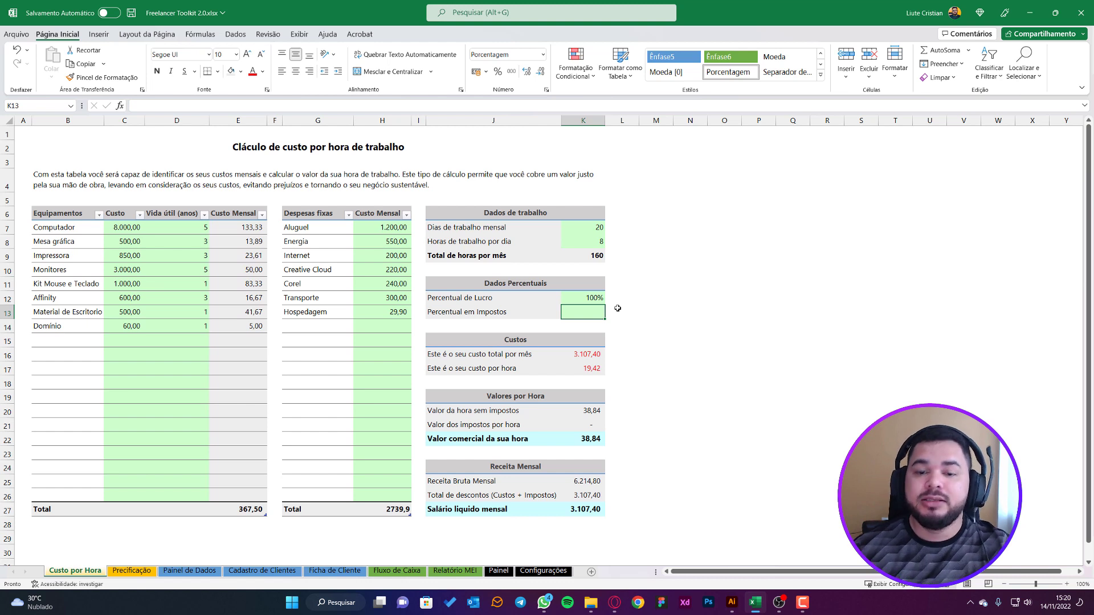
{"action": "left_click", "coordinate": [568, 298]}
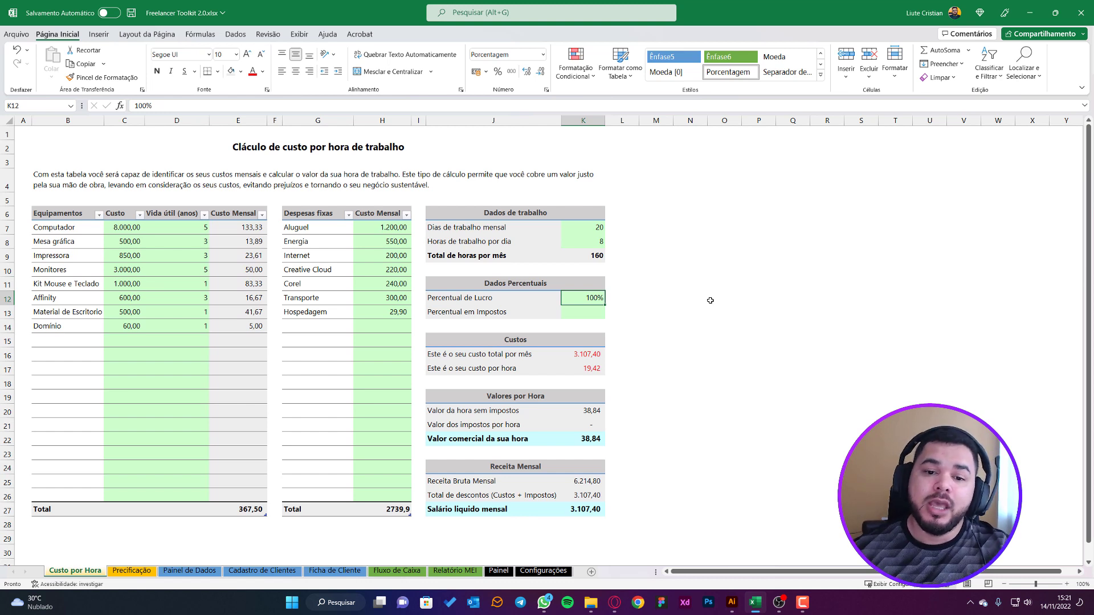
{"action": "key", "text": "Return"}
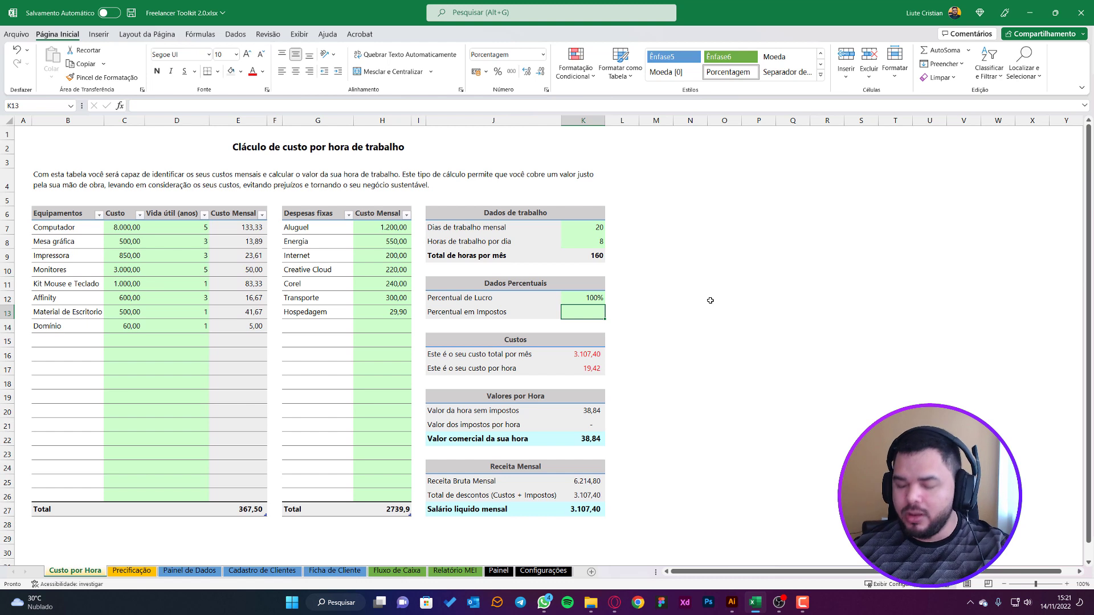
- Try tax rates of 2%, 35%, 25% and again 2% for Percentual em Impostos
{"action": "type", "text": "2"}
{"action": "key", "text": "Return"}
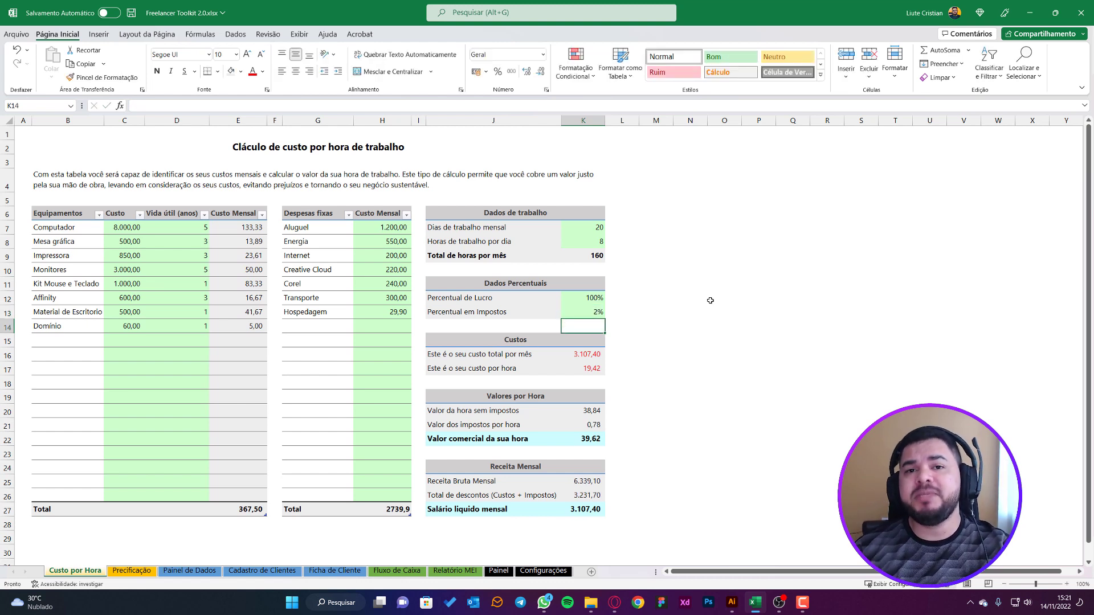
{"action": "key", "text": "Up"}
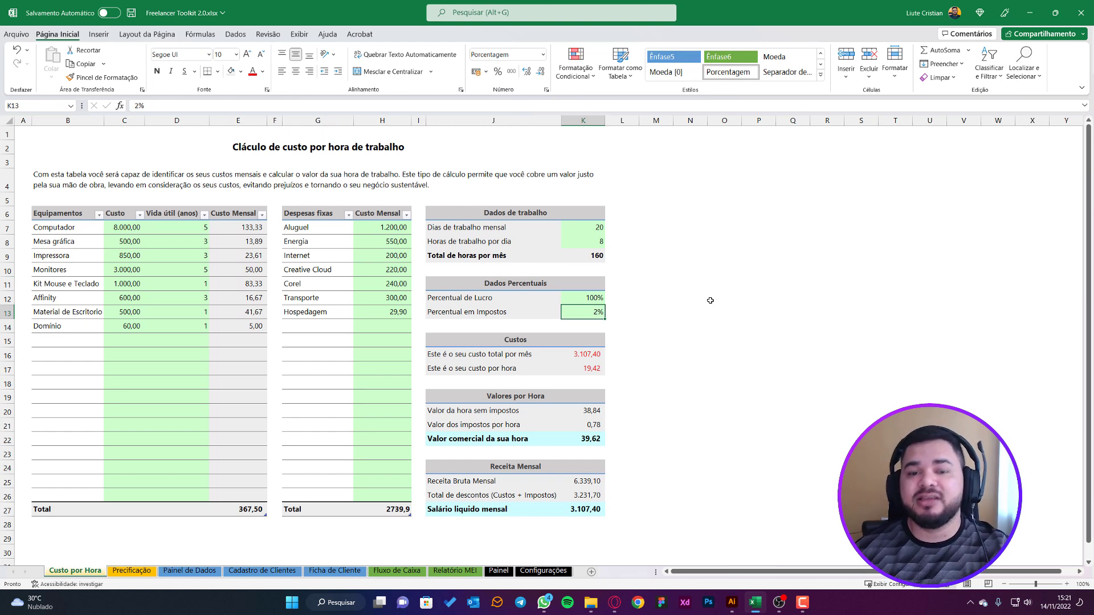
{"action": "type", "text": "35"}
{"action": "key", "text": "Return"}
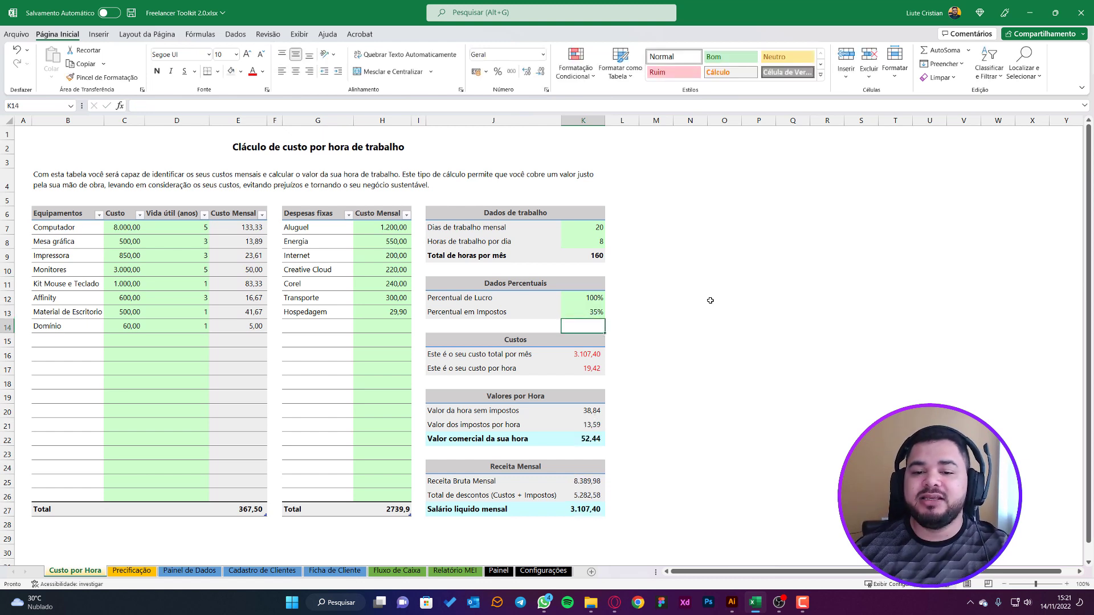
{"action": "key", "text": "Up"}
{"action": "type", "text": "25"}
{"action": "key", "text": "Return"}
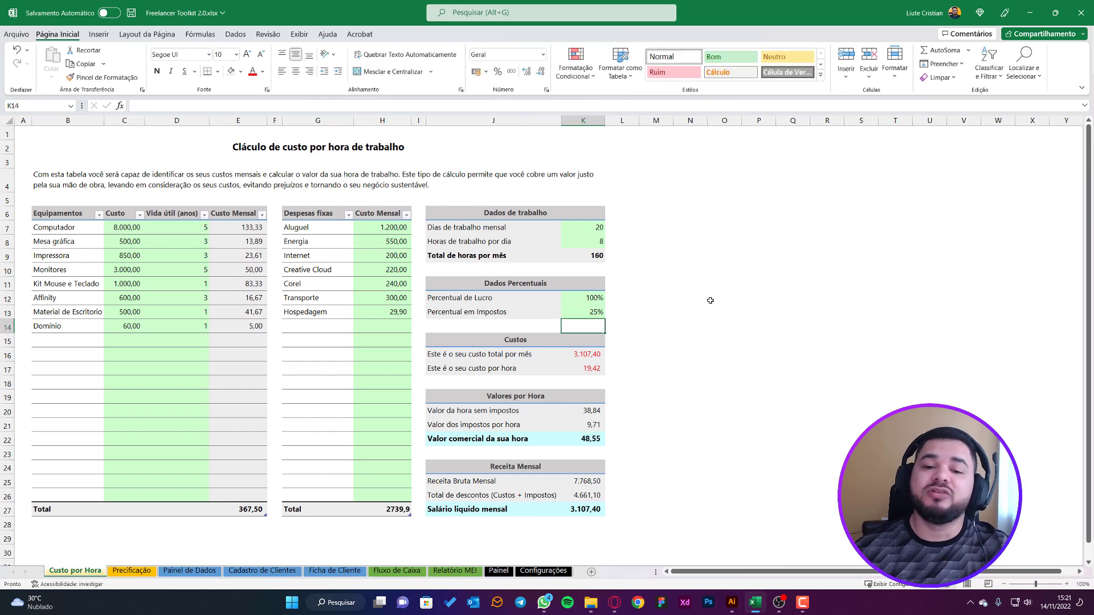
{"action": "key", "text": "Up"}
{"action": "type", "text": "2"}
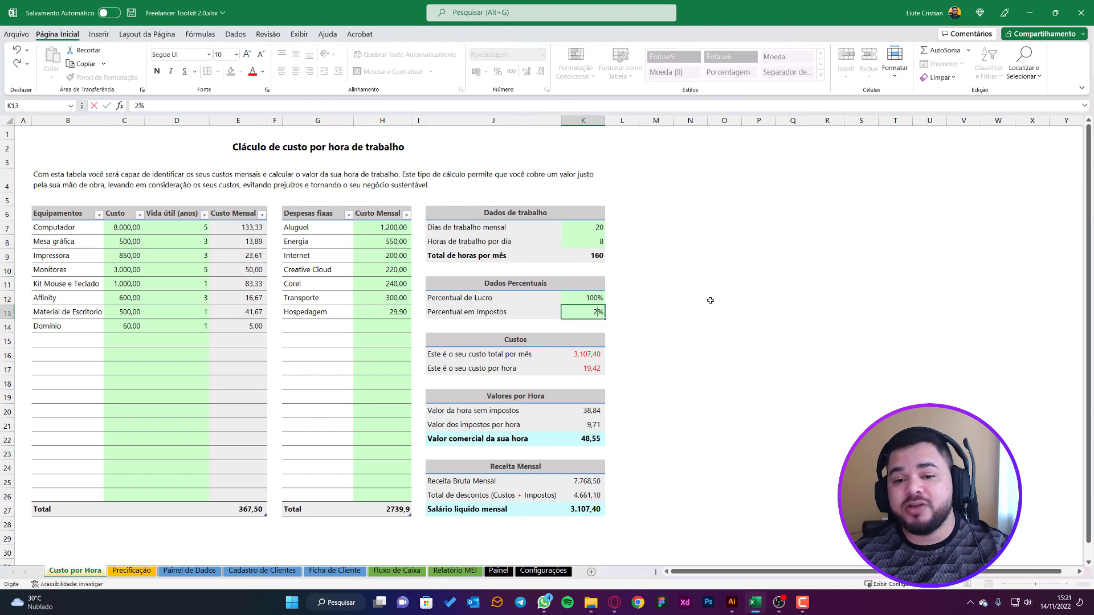
{"action": "key", "text": "Return"}
- Set Percentual em Impostos to 8% in the Dados Percentuais block
{"action": "key", "text": "Up"}
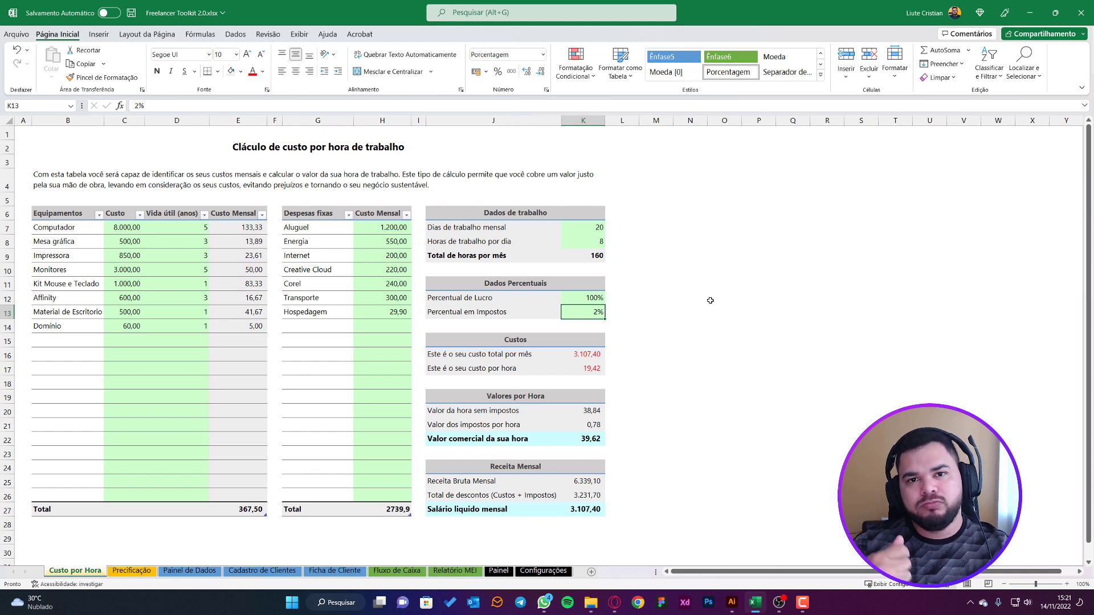
{"action": "type", "text": "8"}
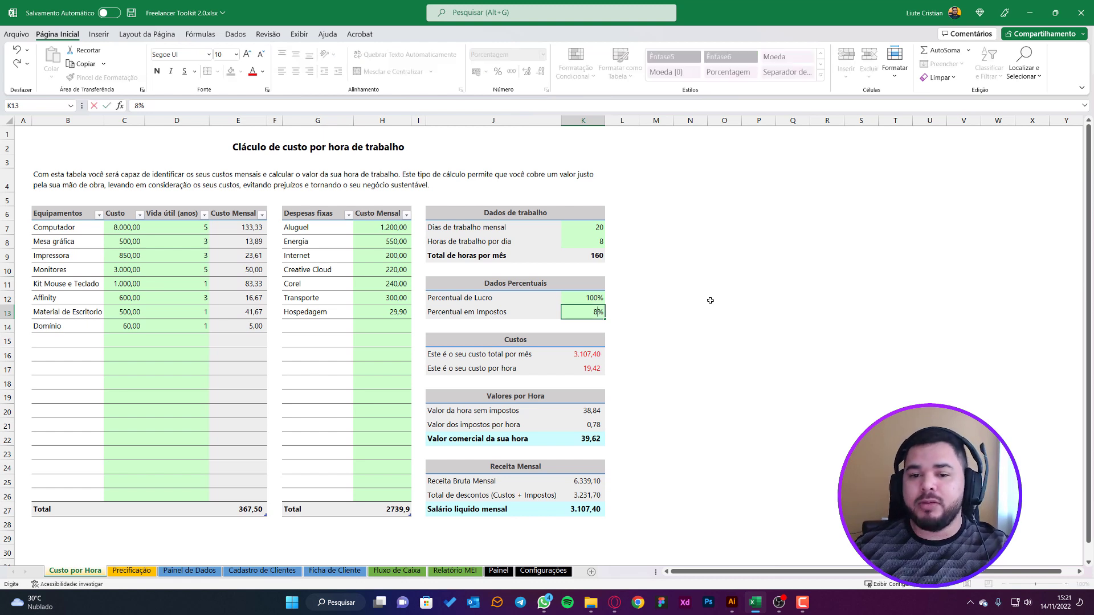
{"action": "key", "text": "Return"}
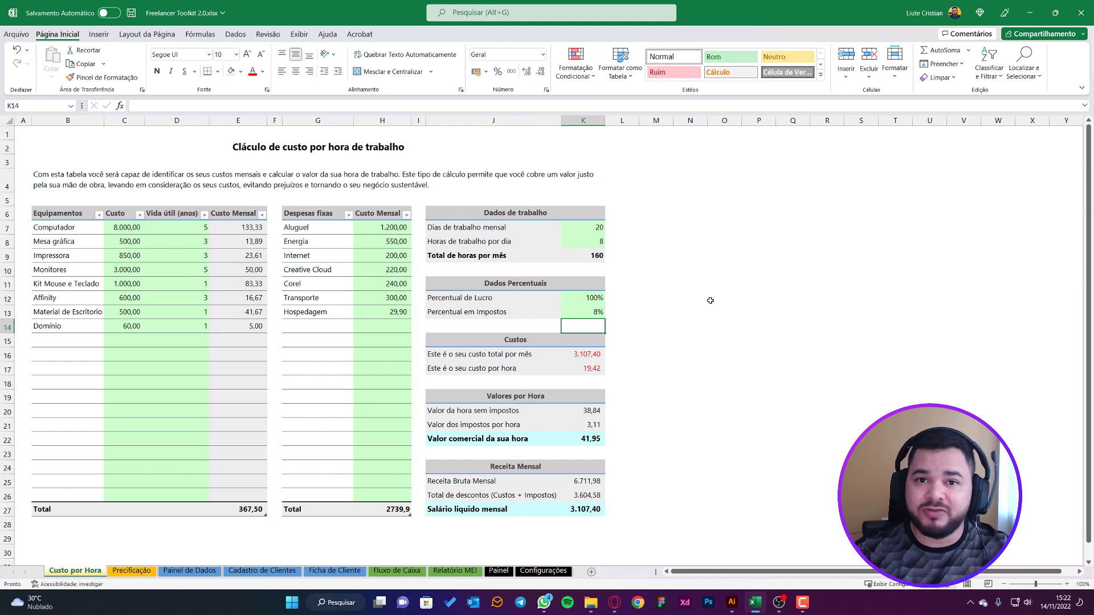
{"action": "key", "text": "Up"}
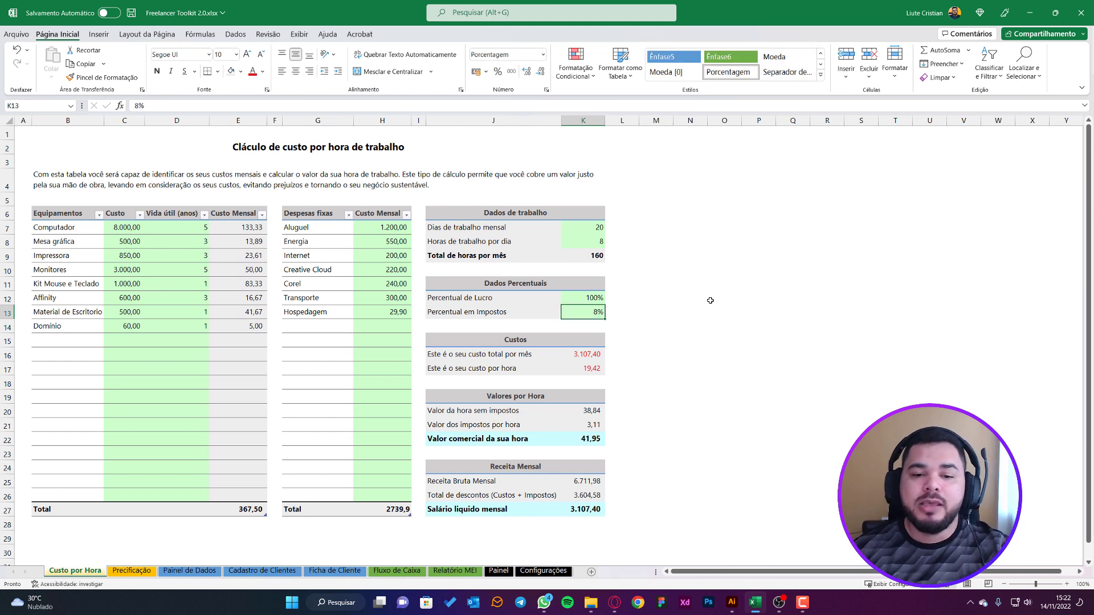
{"action": "key", "text": "Down"}
{"action": "key", "text": "Down"}
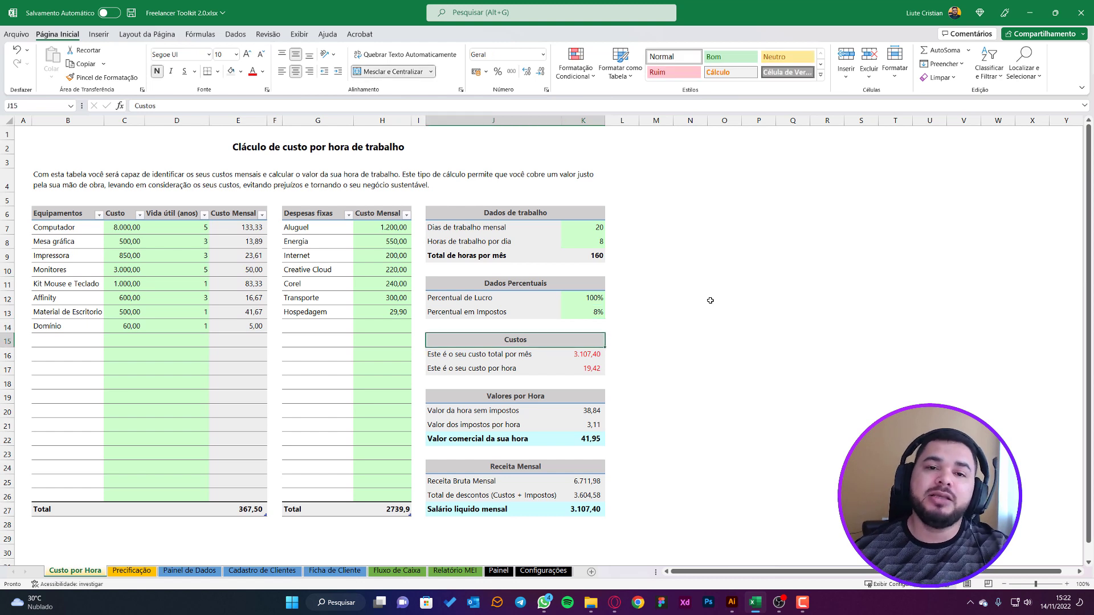
{"action": "key", "text": "Down"}
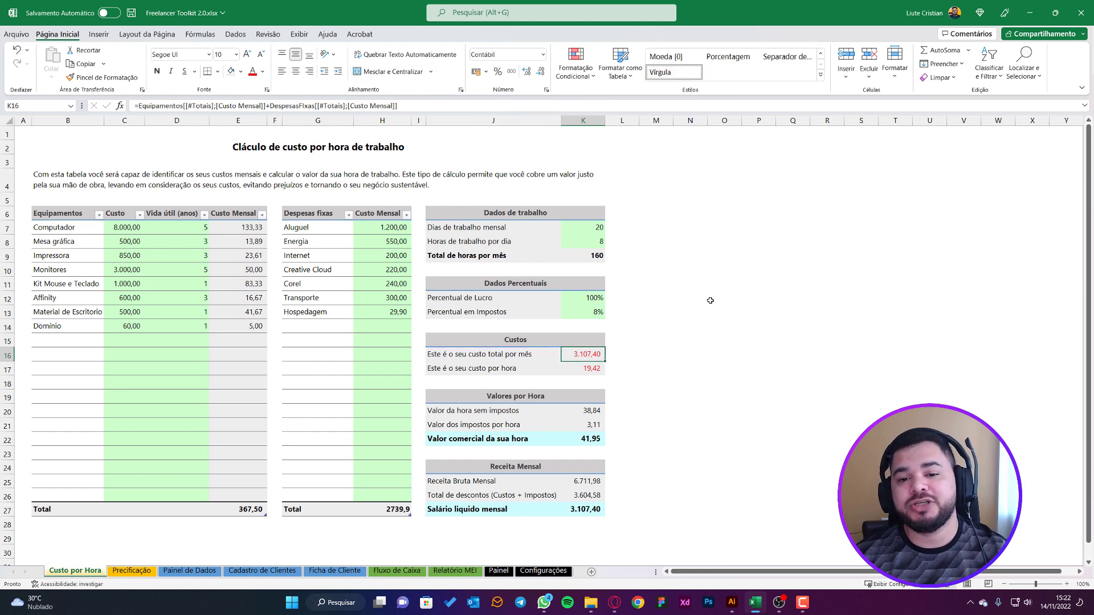
{"action": "left_click", "coordinate": [161, 246]}
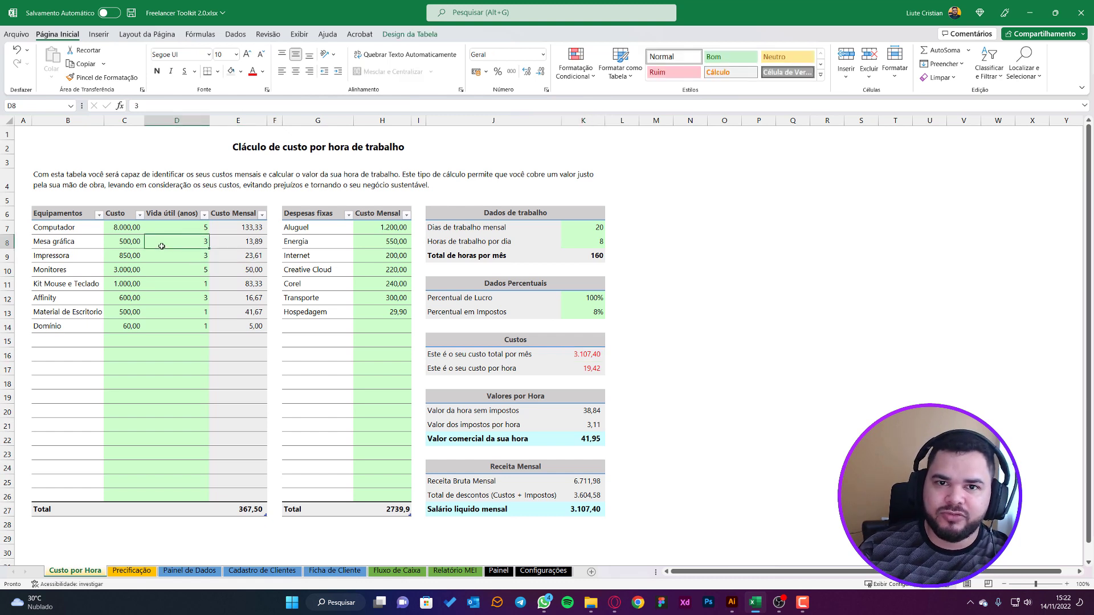
{"action": "left_click", "coordinate": [348, 278]}
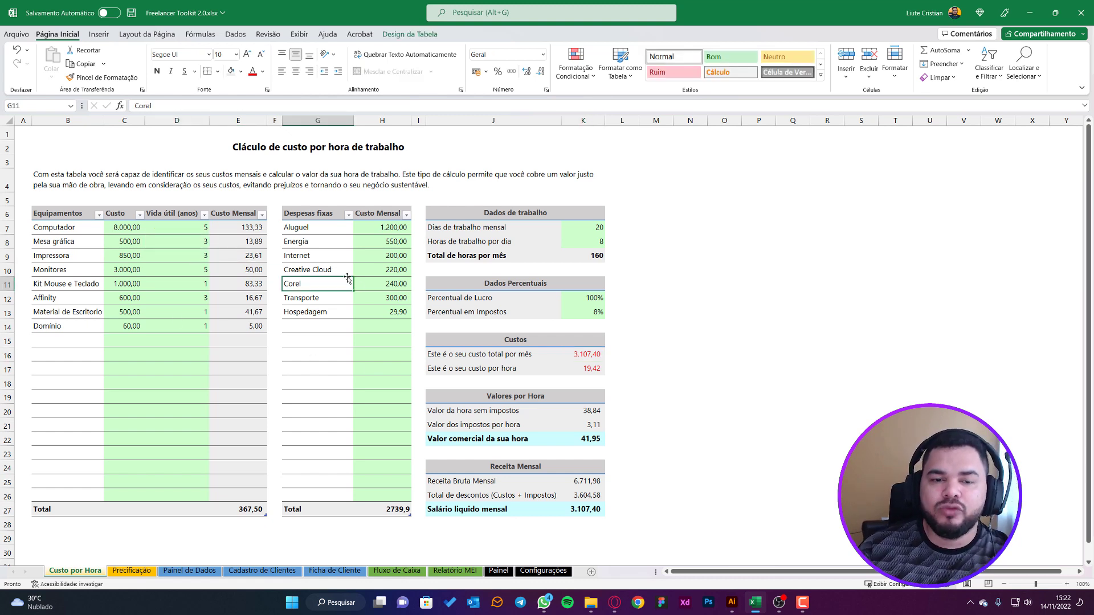
- Review the working-time inputs in Dados de trabalho and the profit and tax percentages in Dados Percentuais
{"action": "left_click", "coordinate": [610, 231]}
{"action": "left_click", "coordinate": [589, 235]}
{"action": "left_click", "coordinate": [580, 310]}
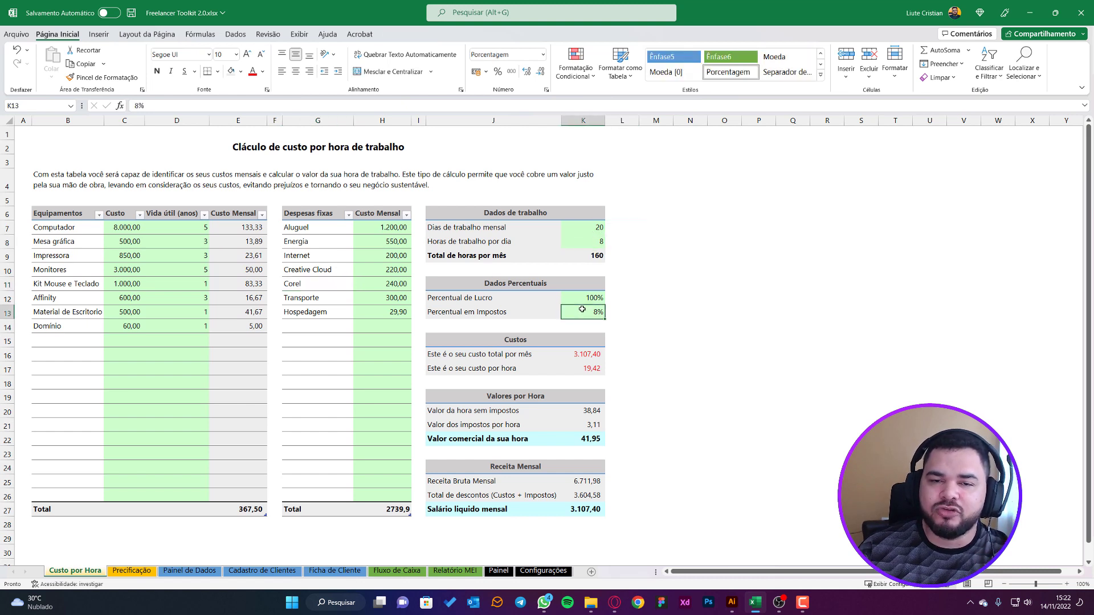
{"action": "left_click", "coordinate": [622, 371]}
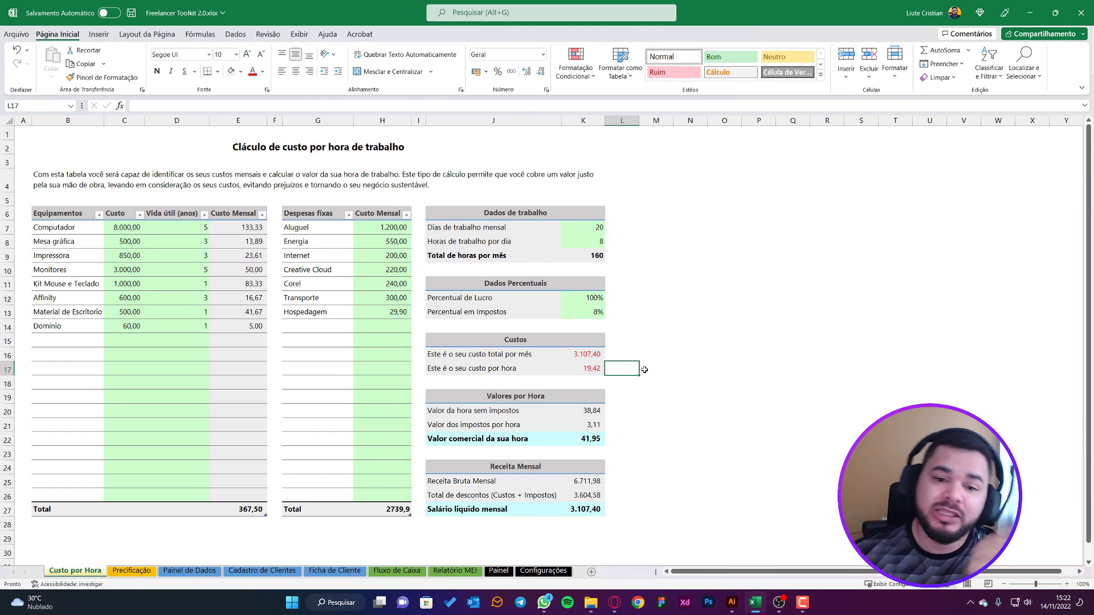
{"action": "left_click", "coordinate": [579, 299]}
{"action": "left_click", "coordinate": [578, 312]}
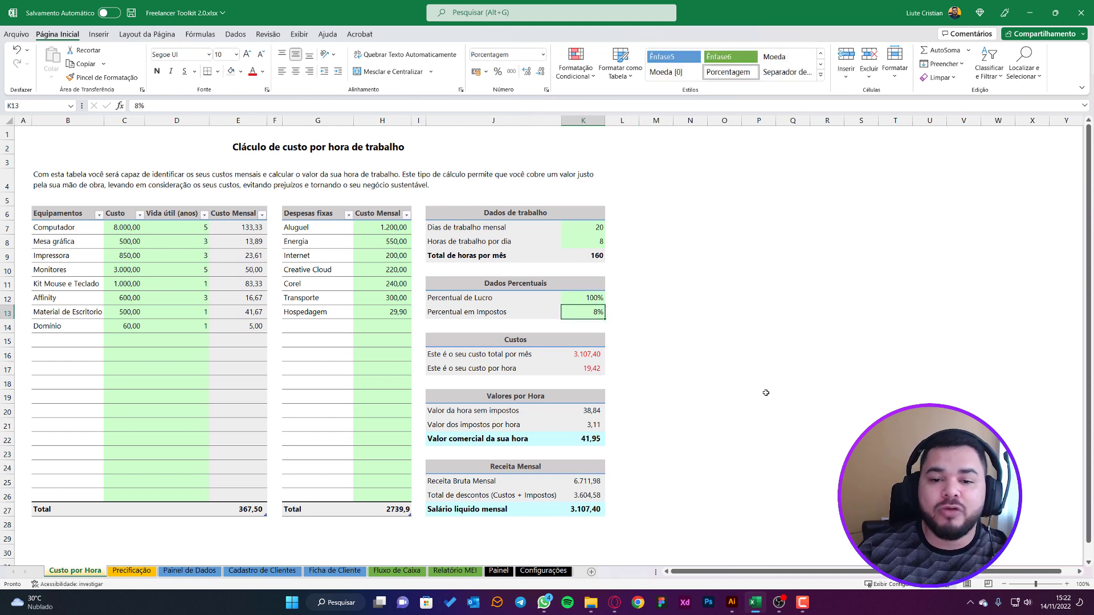
- Inspect the formula behind the total monthly cost in the Custos block and leave it unedited
{"action": "left_click", "coordinate": [449, 354]}
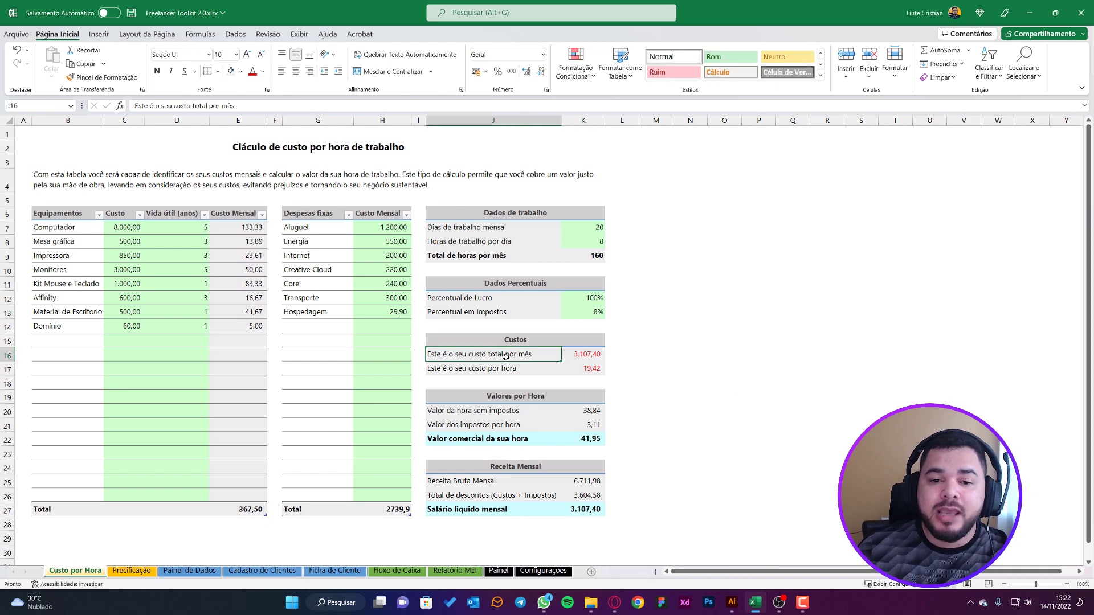
{"action": "left_click", "coordinate": [578, 354]}
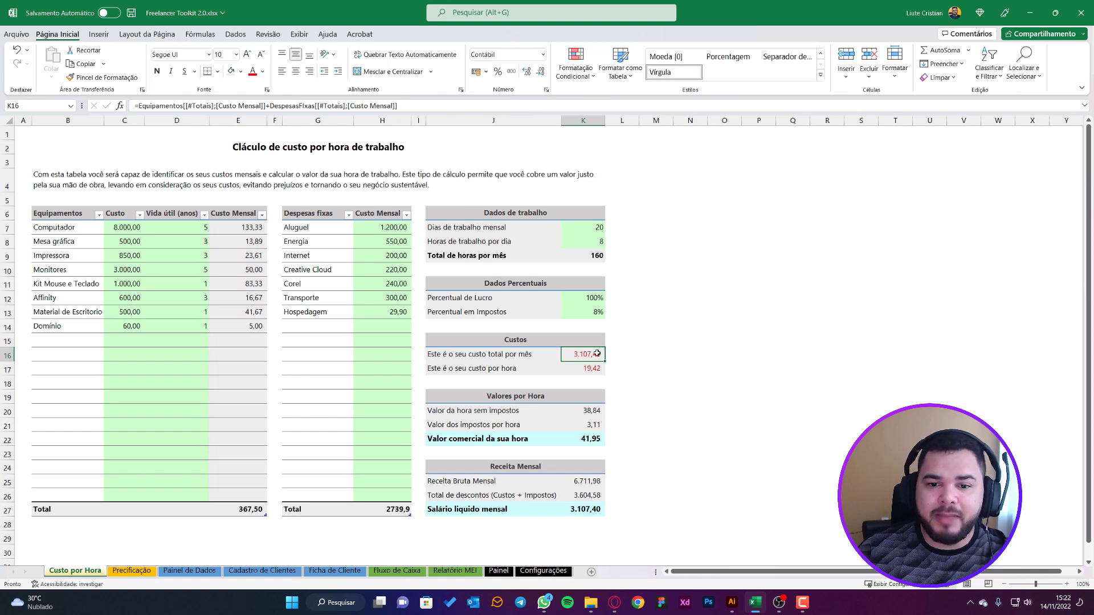
{"action": "double_click", "coordinate": [577, 355]}
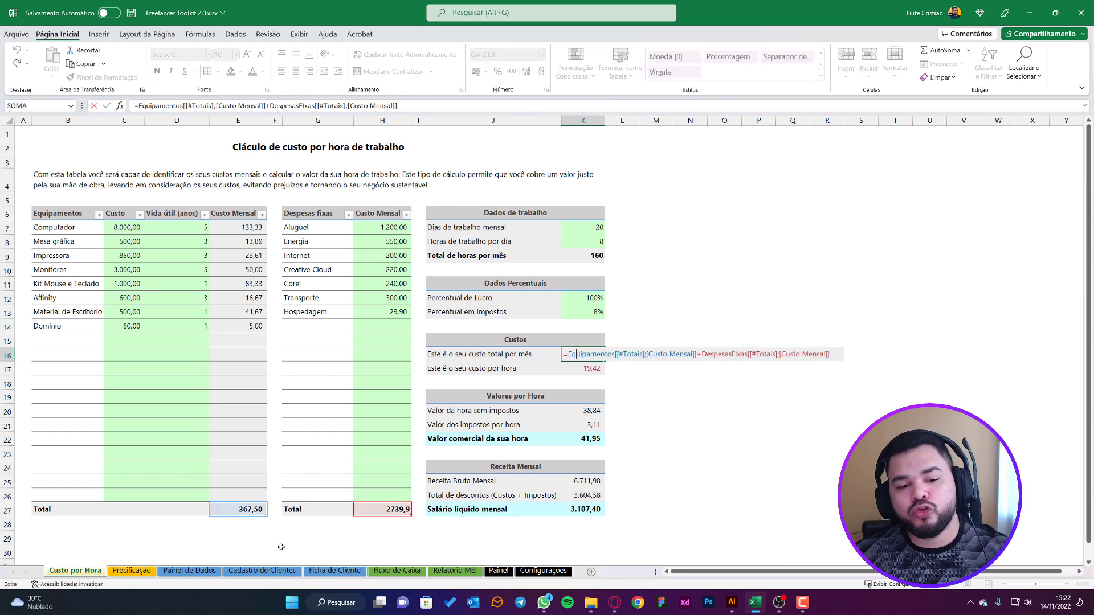
{"action": "key", "text": "Escape"}
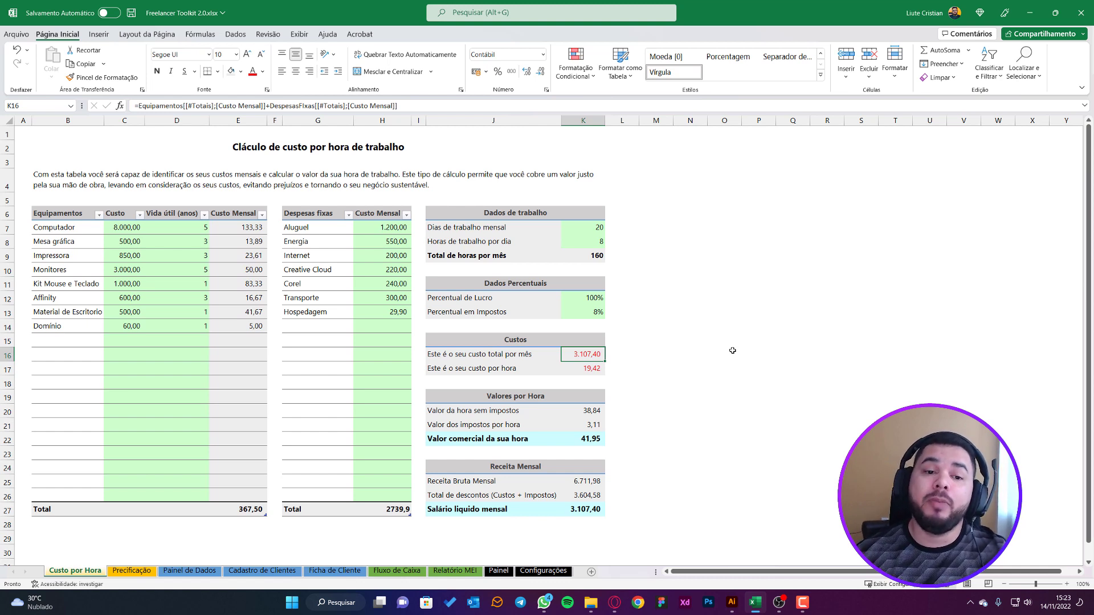
- Add Alimentação with a monthly cost of 800 to the first empty row of the Despesas fixas table
{"action": "left_click", "coordinate": [322, 297]}
{"action": "left_click", "coordinate": [317, 329]}
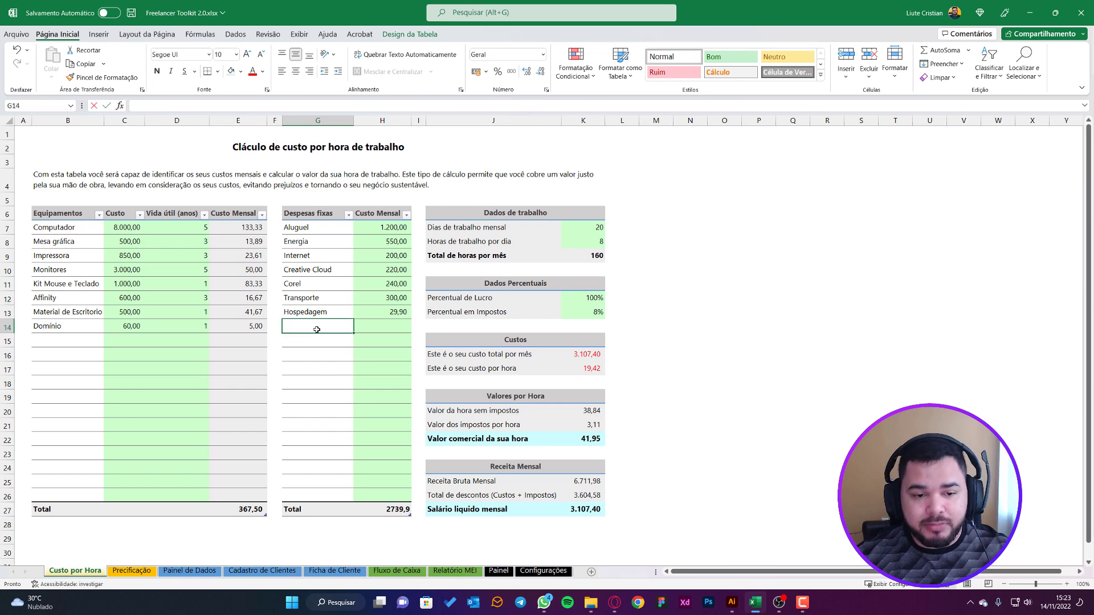
{"action": "type", "text": "Alimentaç"}
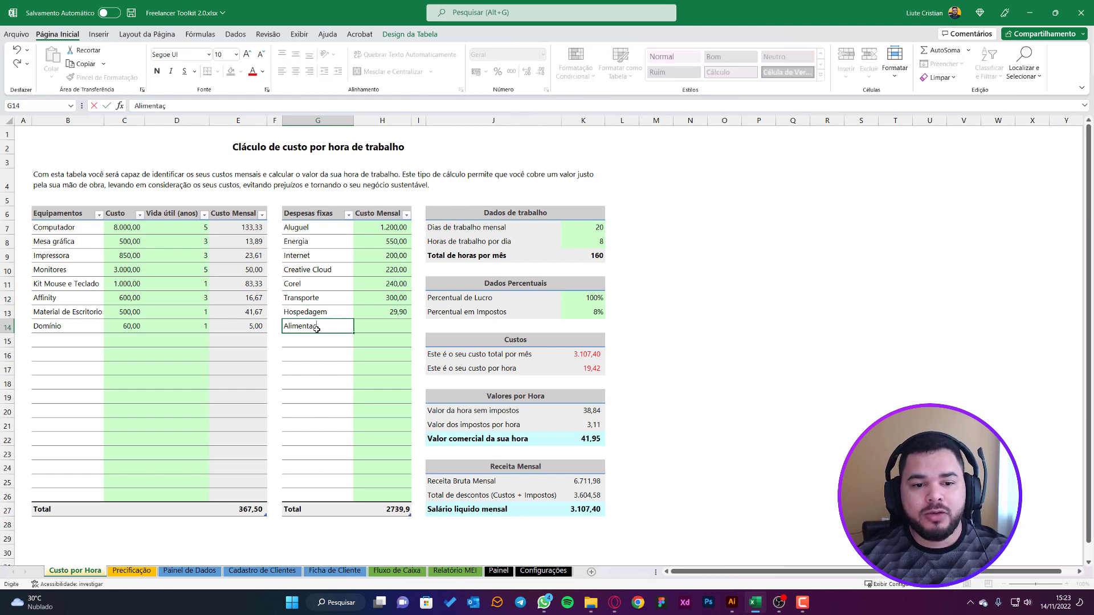
{"action": "type", "text": "ão"}
{"action": "key", "text": "Tab"}
{"action": "type", "text": "800"}
{"action": "key", "text": "Return"}
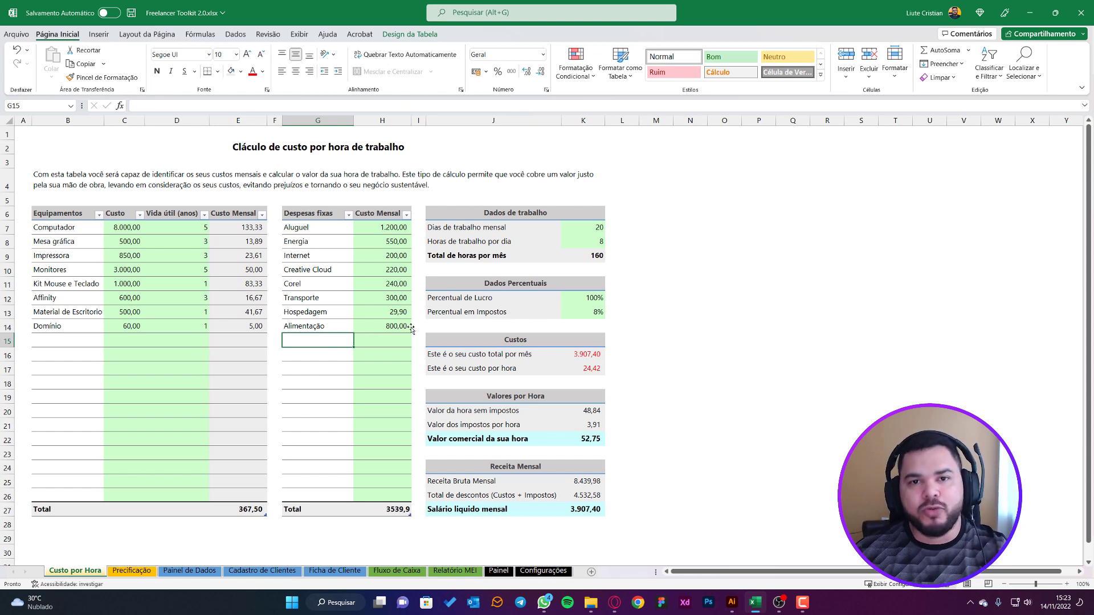
- Examine how the cost per hour in Custos derives from the total monthly cost and the total monthly working hours
{"action": "left_click", "coordinate": [606, 354]}
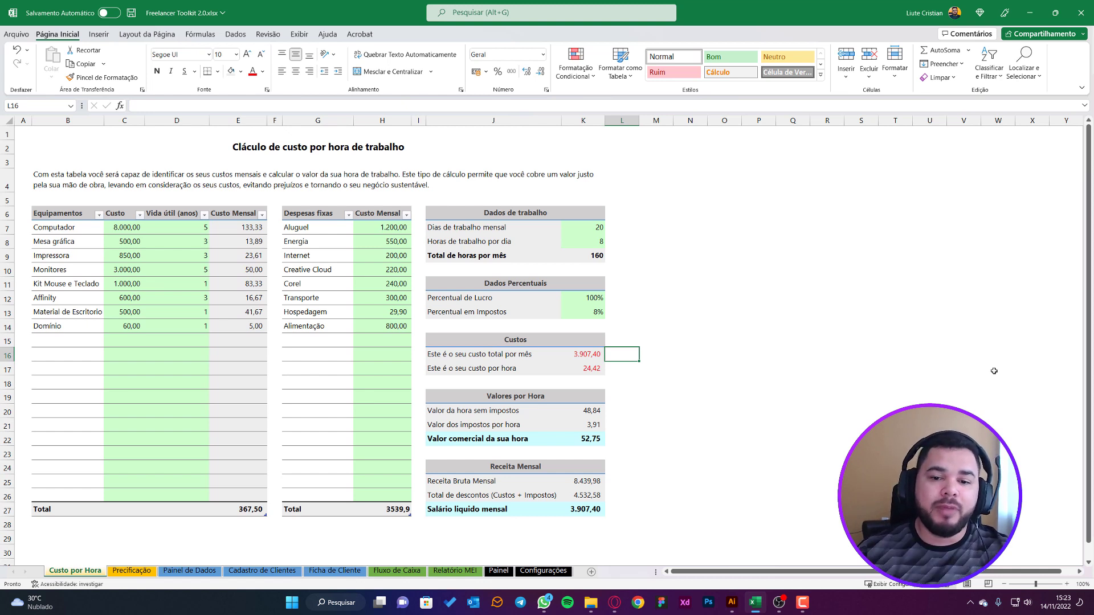
{"action": "left_click", "coordinate": [593, 354]}
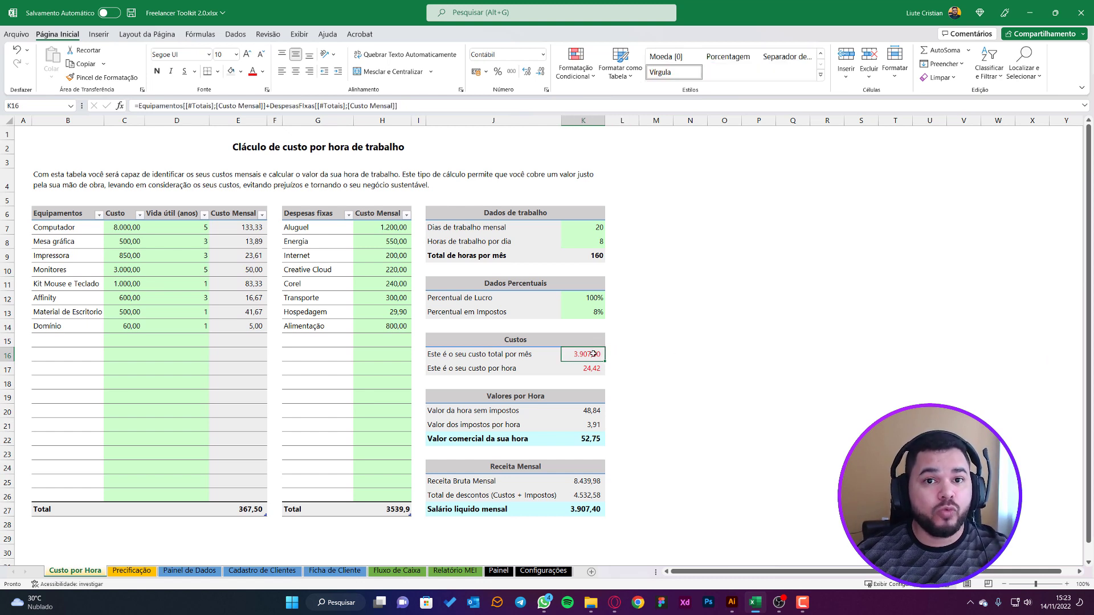
{"action": "left_click", "coordinate": [453, 368]}
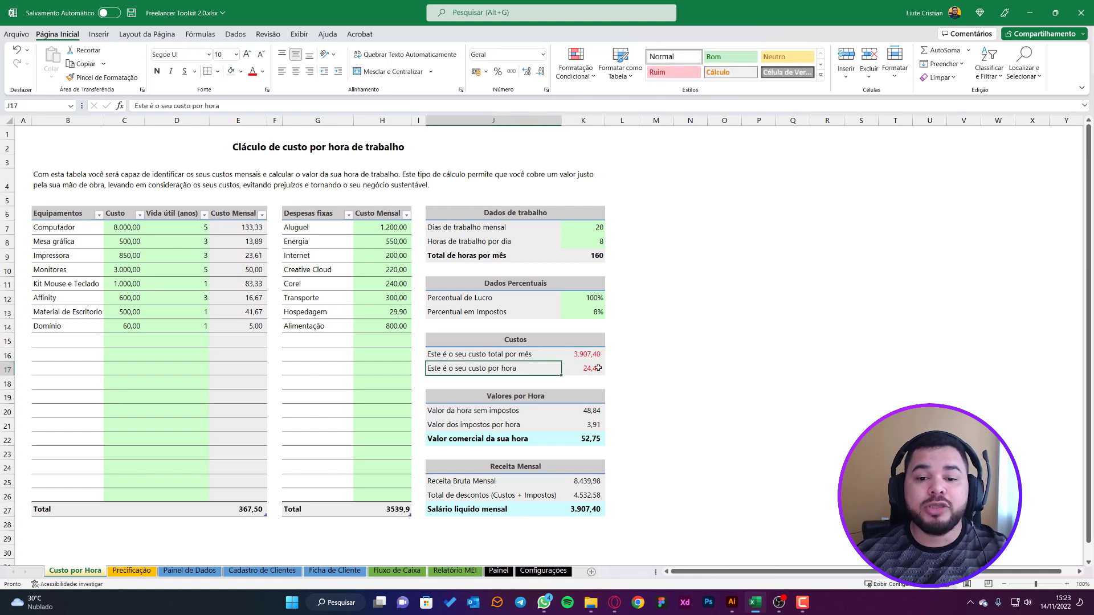
{"action": "key", "text": "Right"}
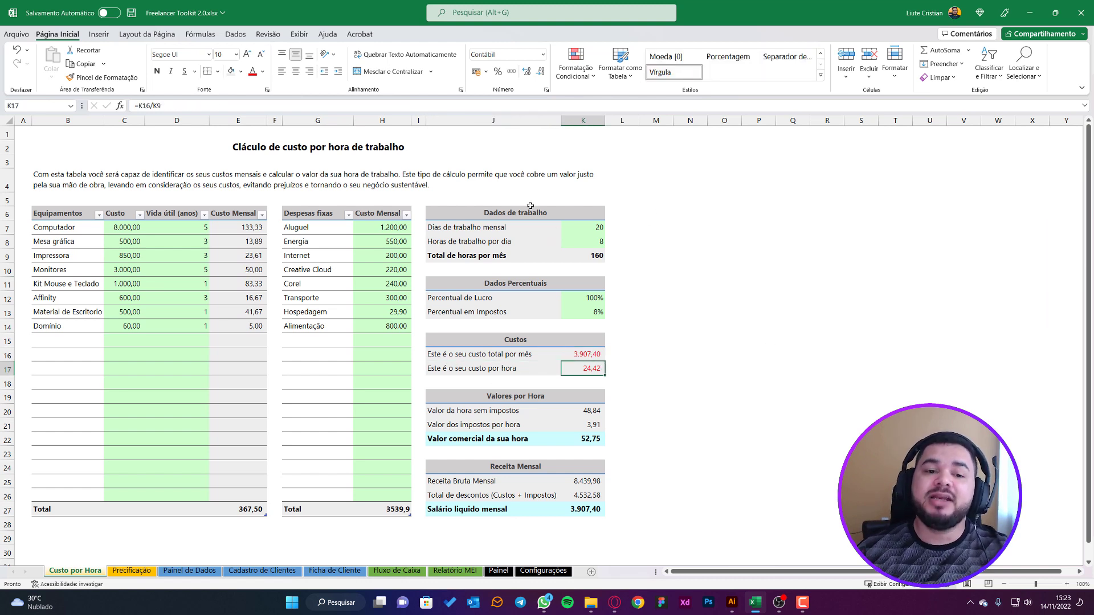
{"action": "left_click", "coordinate": [591, 224]}
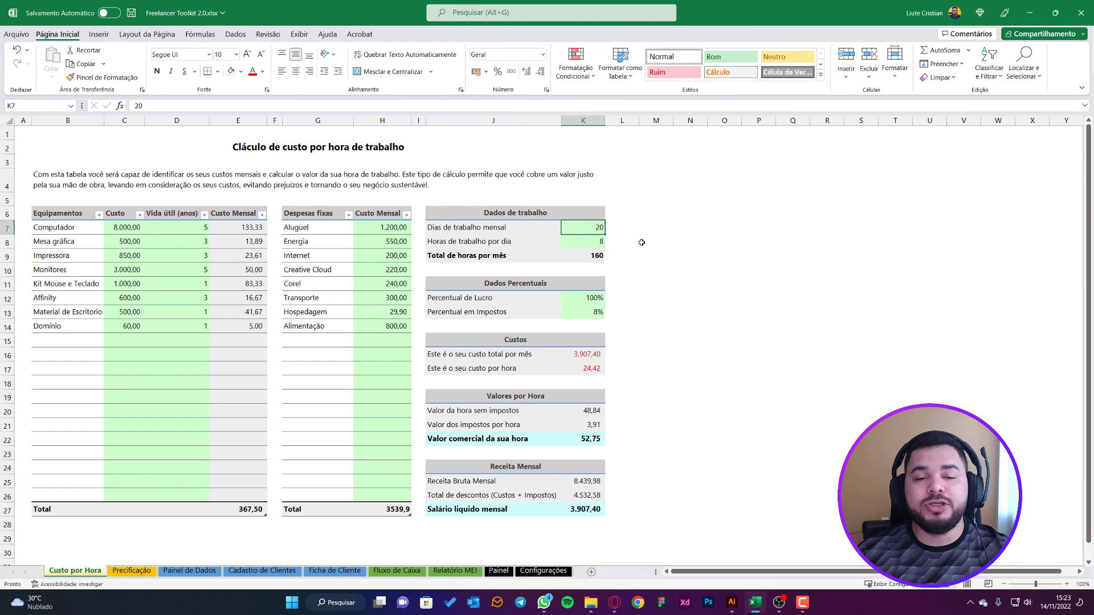
{"action": "key", "text": "Down"}
{"action": "key", "text": "Down"}
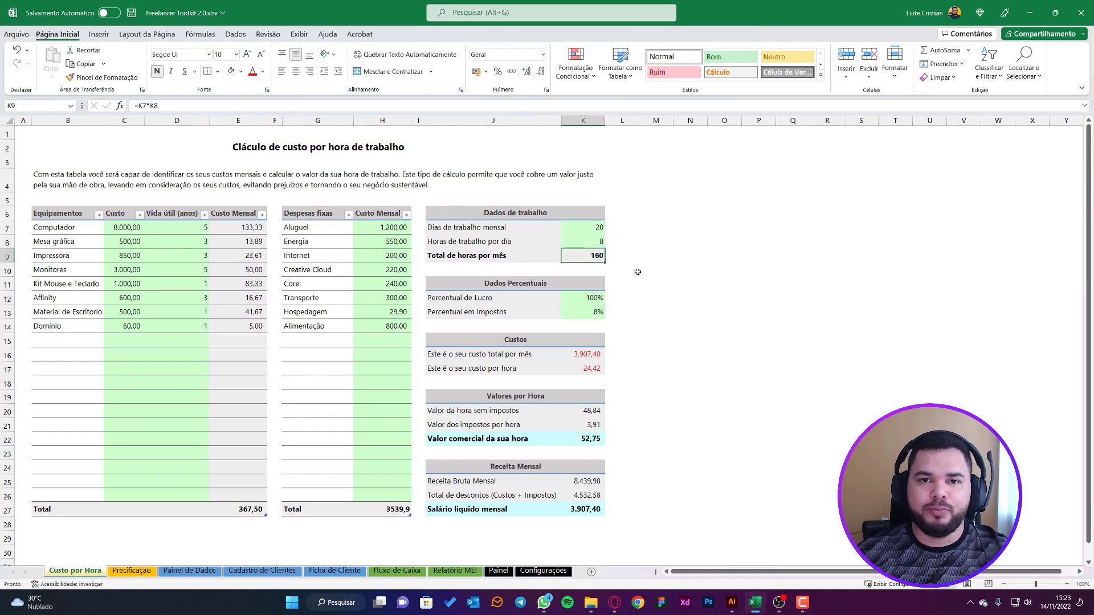
{"action": "left_click", "coordinate": [576, 368]}
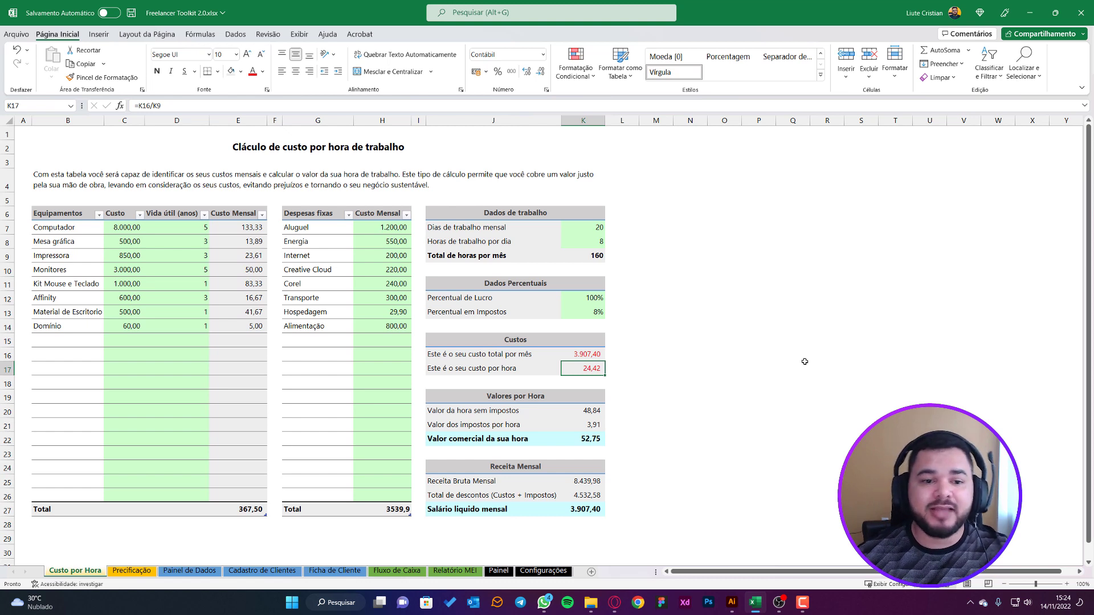
{"action": "left_click", "coordinate": [321, 338]}
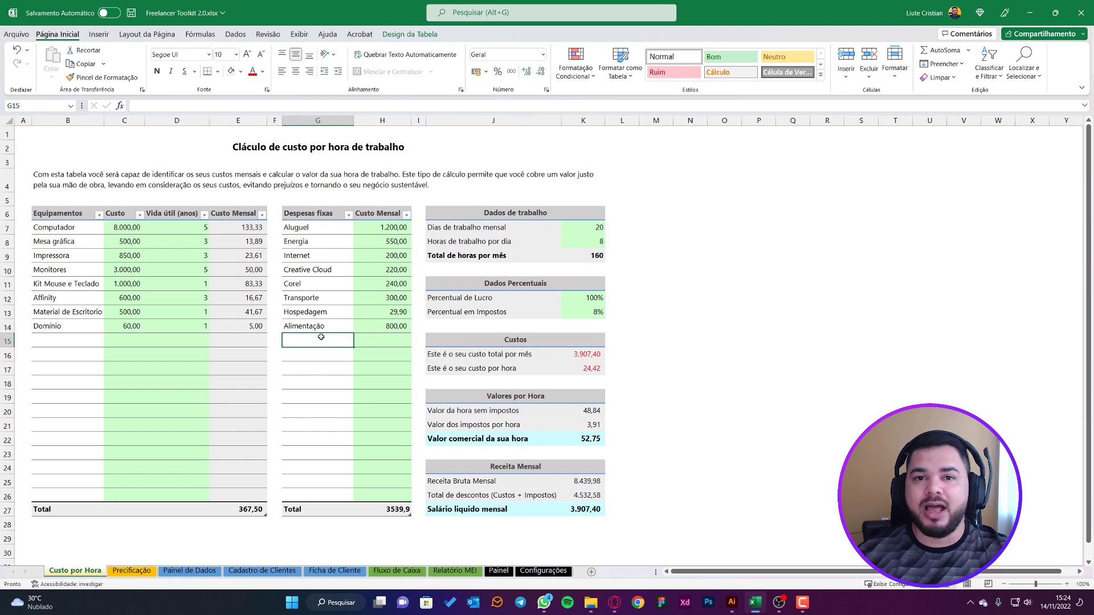
{"action": "left_click", "coordinate": [690, 409]}
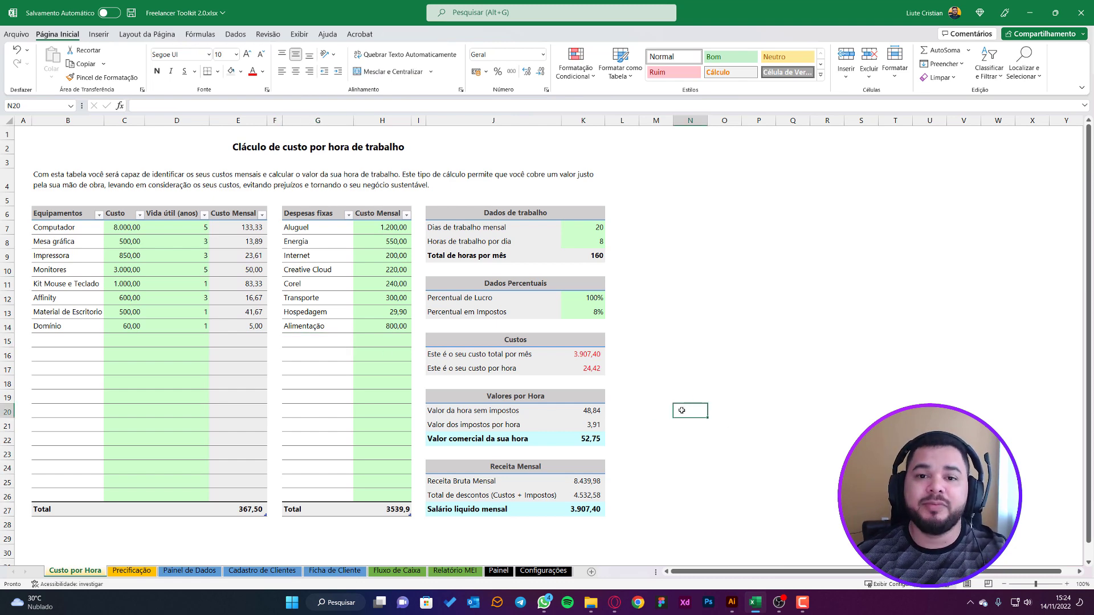
- Examine the Valores por Hora formulas for the untaxed hour, hourly taxes and commercial value against the profit and tax percentages
{"action": "scroll", "coordinate": [680, 413], "scroll_direction": "down", "scroll_amount": 1}
{"action": "left_click", "coordinate": [523, 348]}
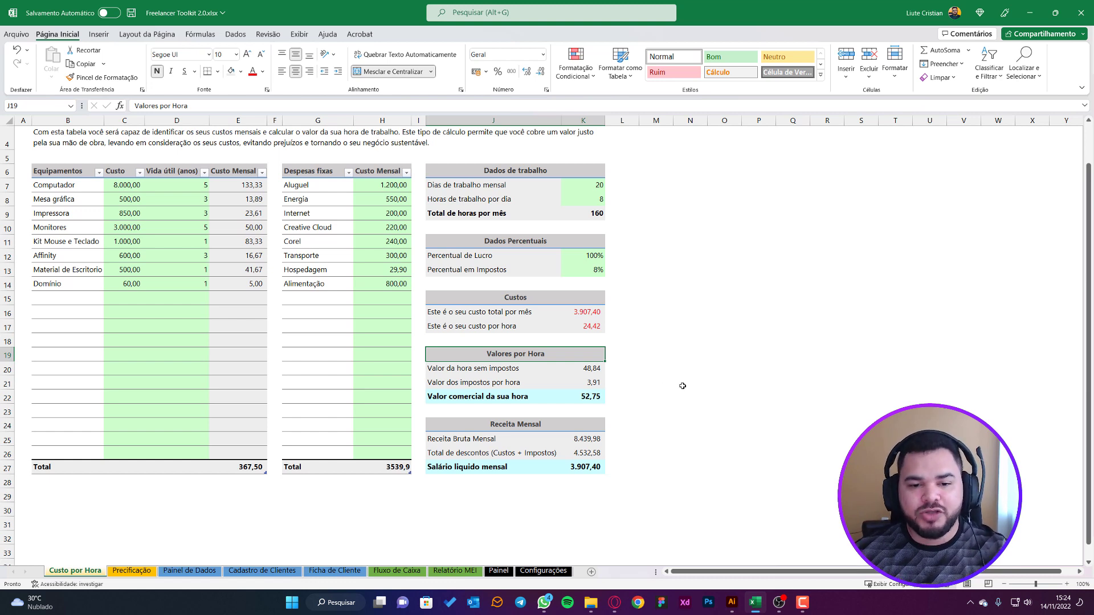
{"action": "left_click", "coordinate": [477, 370]}
{"action": "left_click", "coordinate": [573, 367]}
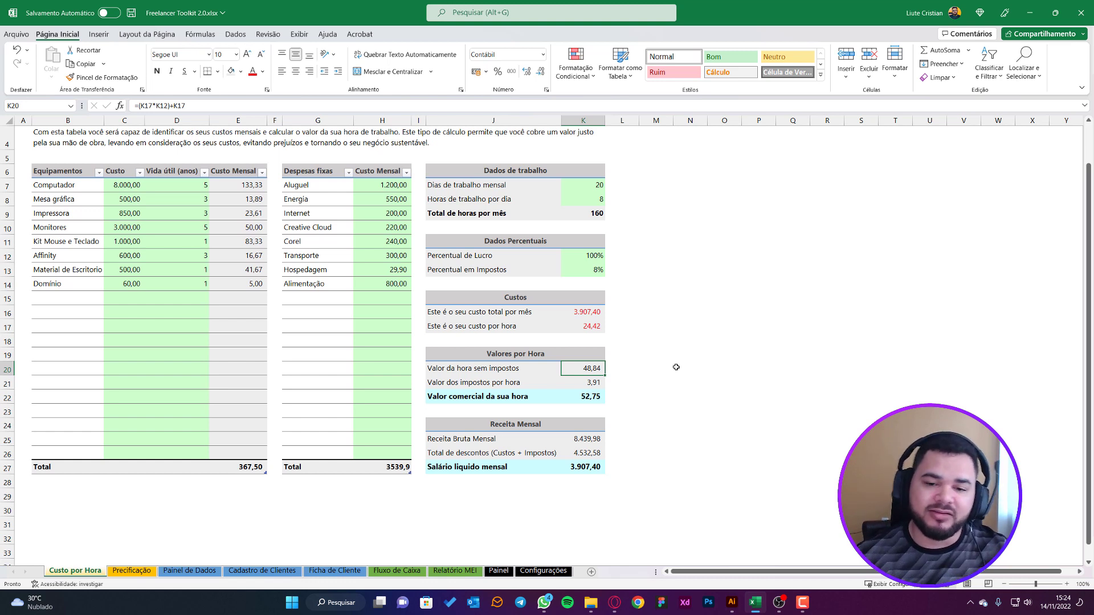
{"action": "left_click", "coordinate": [584, 260]}
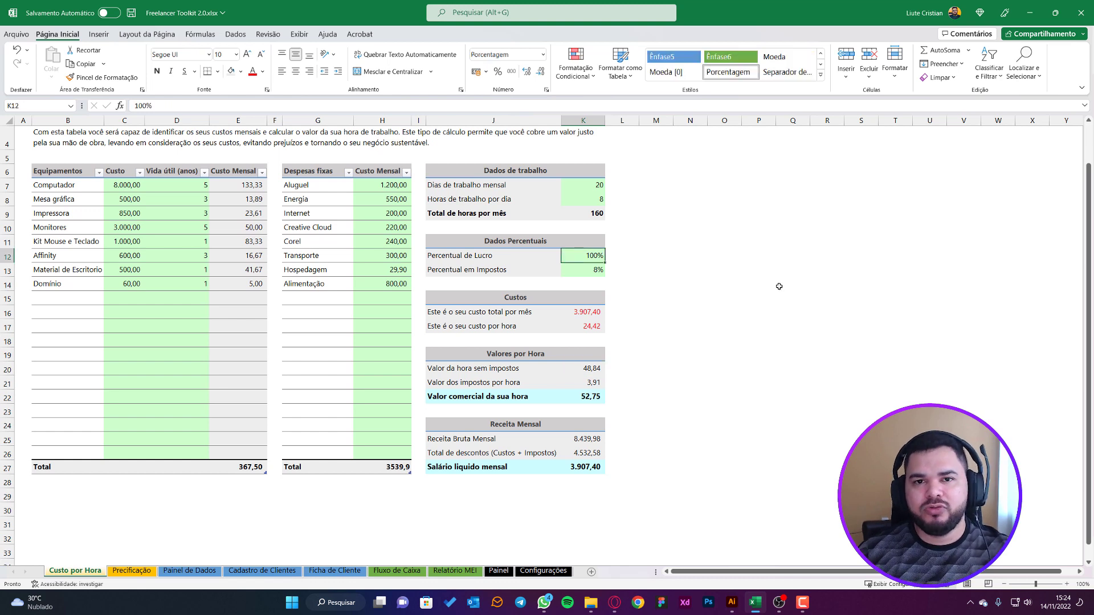
{"action": "left_click", "coordinate": [592, 326]}
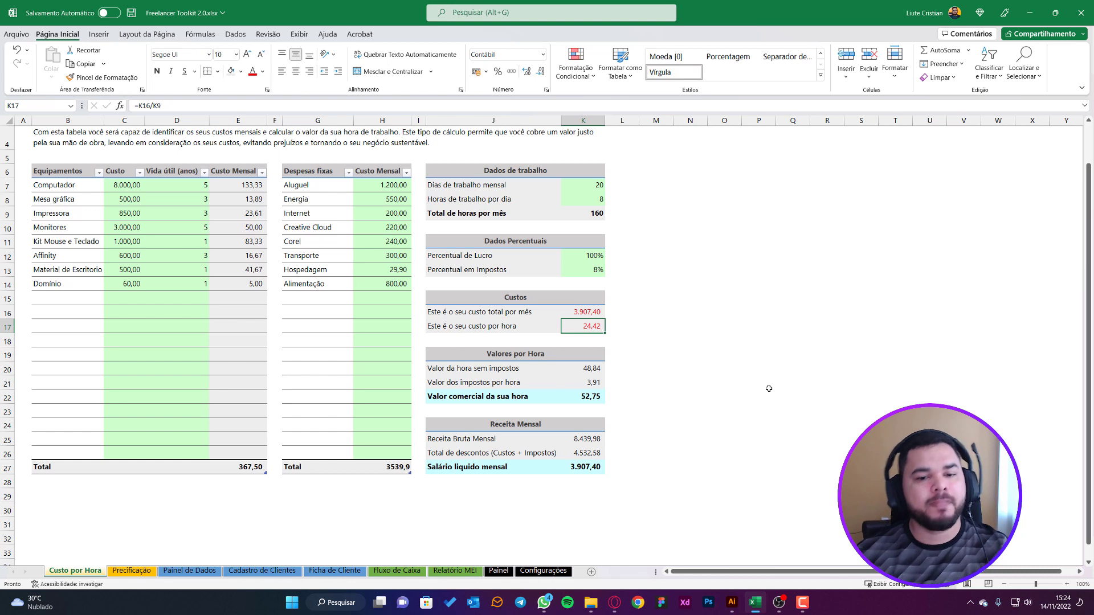
{"action": "left_click", "coordinate": [437, 385]}
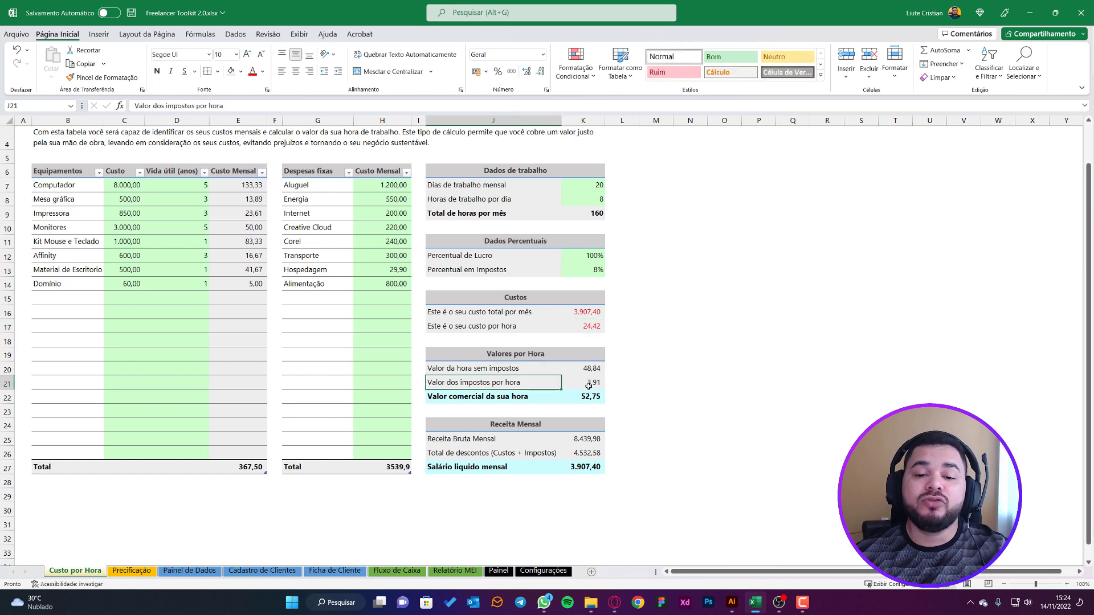
{"action": "left_click", "coordinate": [588, 386]}
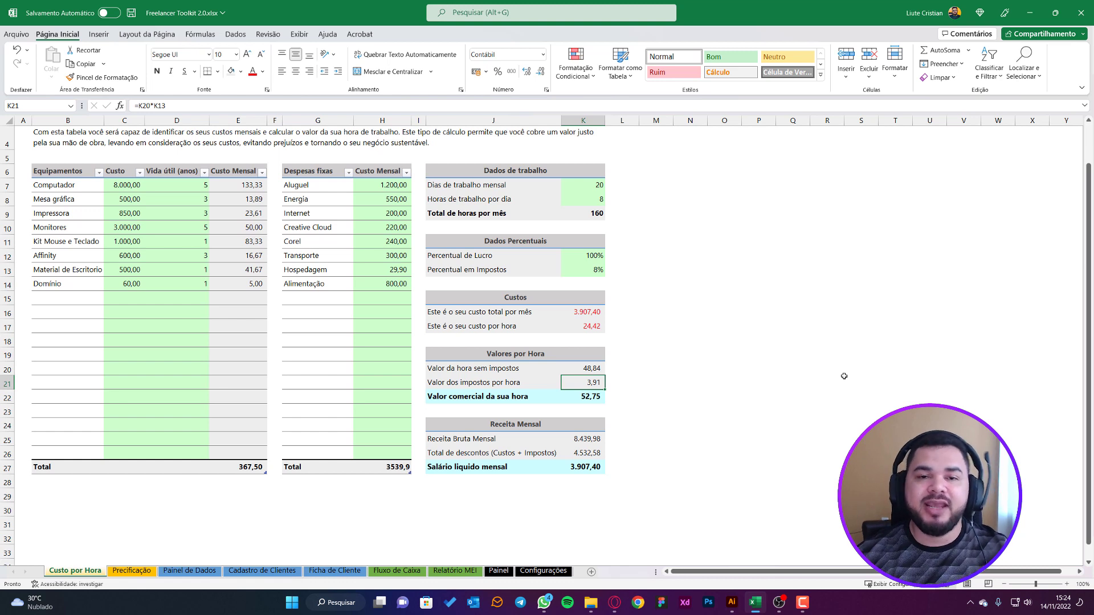
{"action": "left_click", "coordinate": [592, 269]}
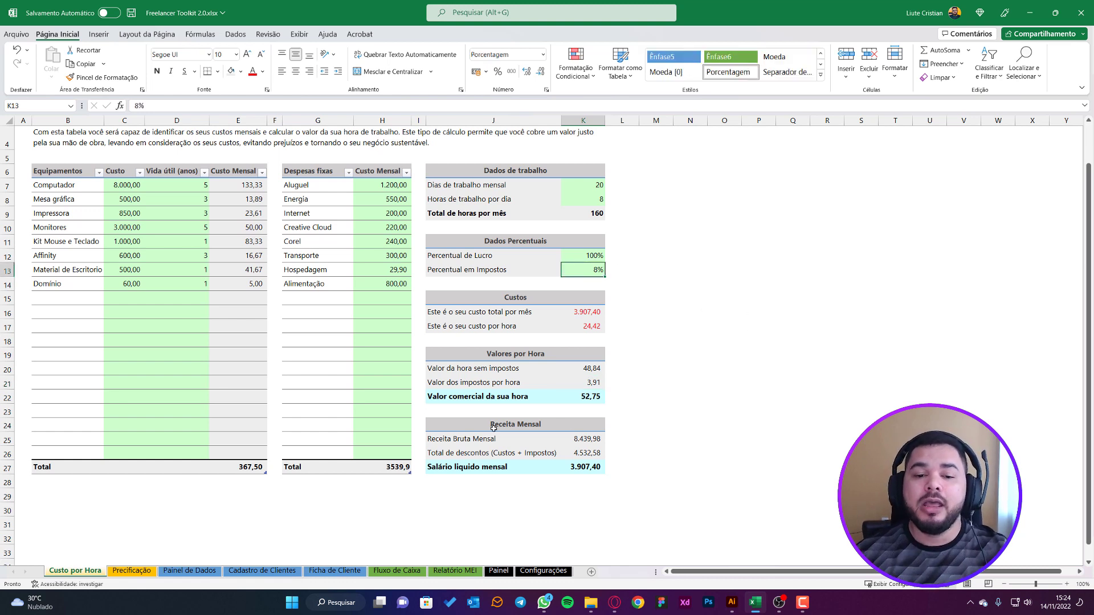
{"action": "left_click", "coordinate": [455, 394]}
{"action": "left_click", "coordinate": [587, 400]}
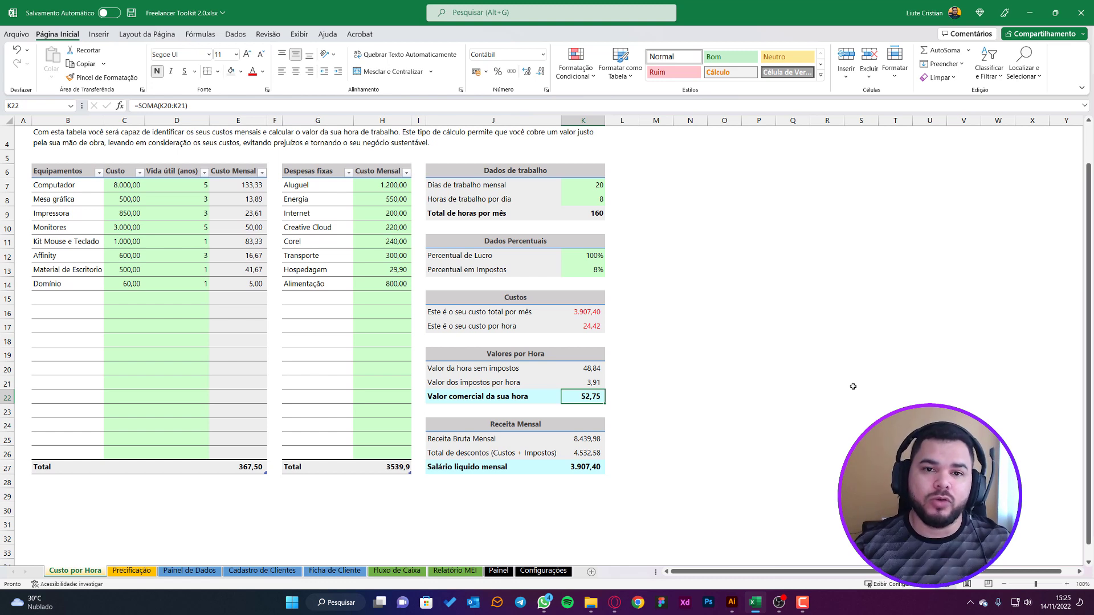
- Review the equipment costs, the fixed expenses with their total, and the total monthly cost that feed the hourly rate
{"action": "left_click", "coordinate": [120, 271]}
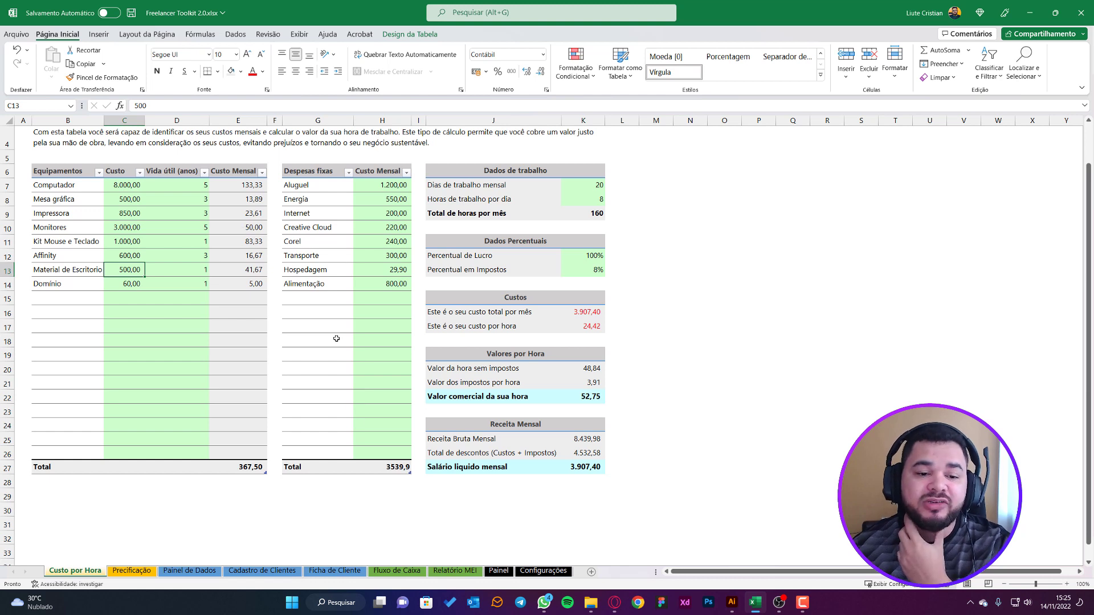
{"action": "left_click", "coordinate": [399, 468]}
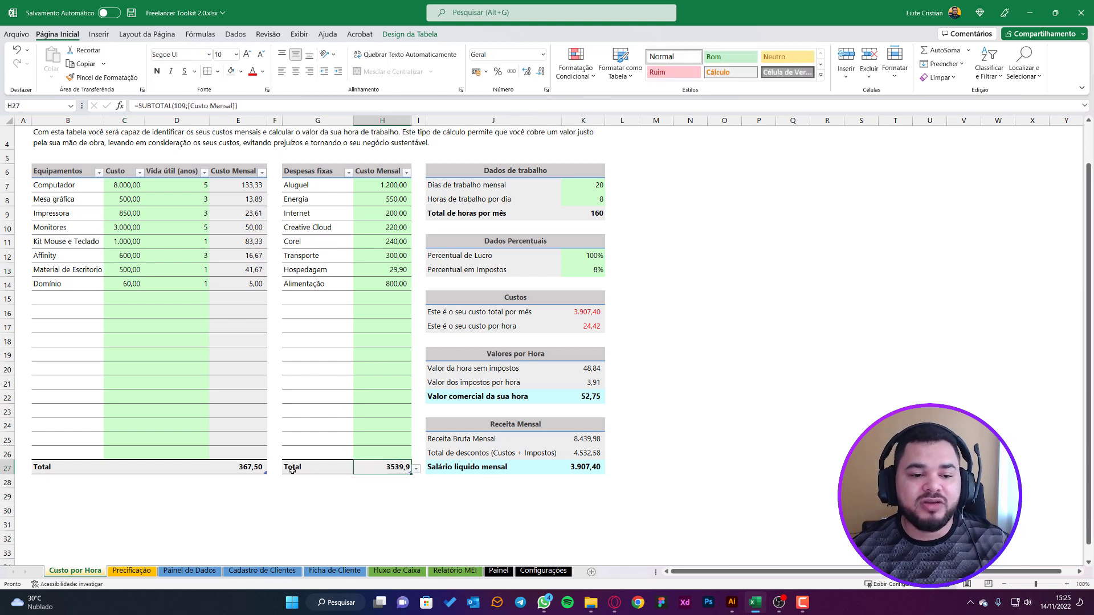
{"action": "left_click", "coordinate": [587, 311]}
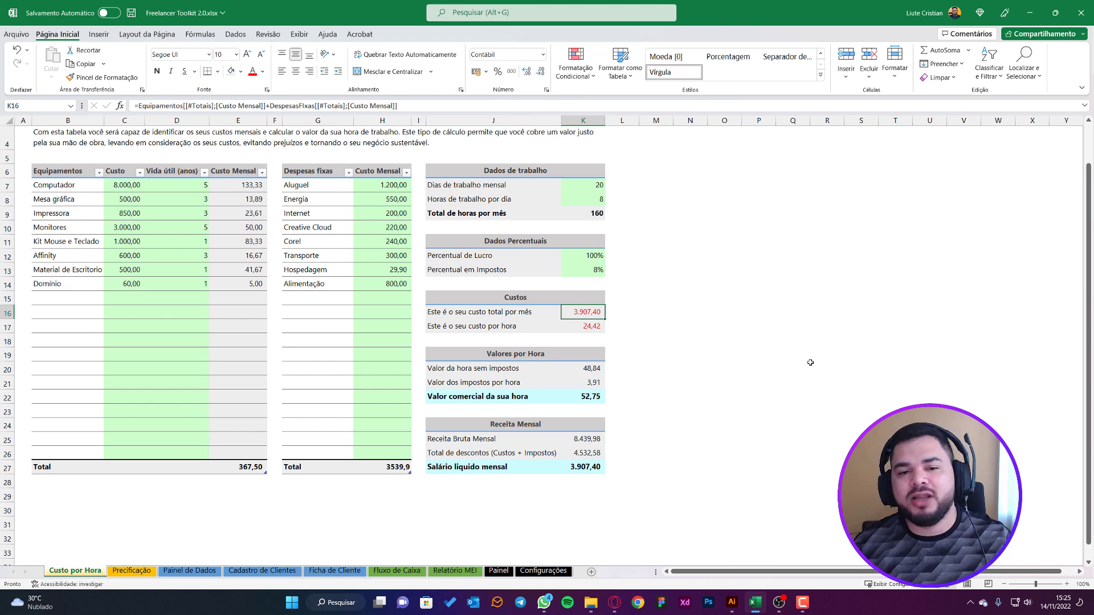
{"action": "left_click", "coordinate": [717, 269]}
{"action": "scroll", "coordinate": [717, 279], "scroll_direction": "up", "scroll_amount": 3}
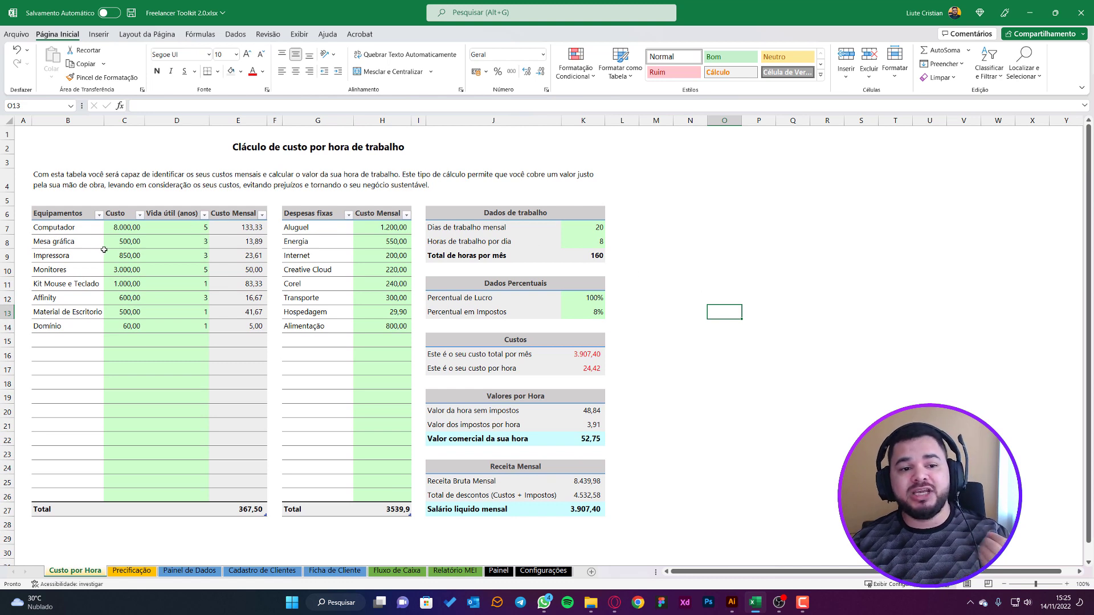
{"action": "left_click", "coordinate": [104, 250]}
{"action": "left_click", "coordinate": [331, 276]}
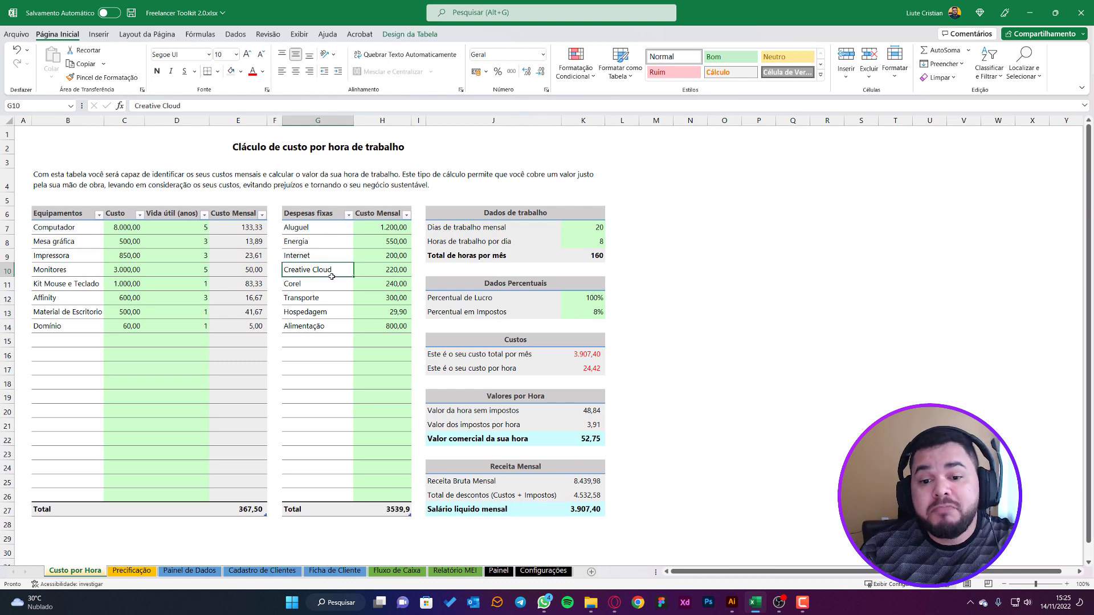
{"action": "left_click", "coordinate": [636, 302]}
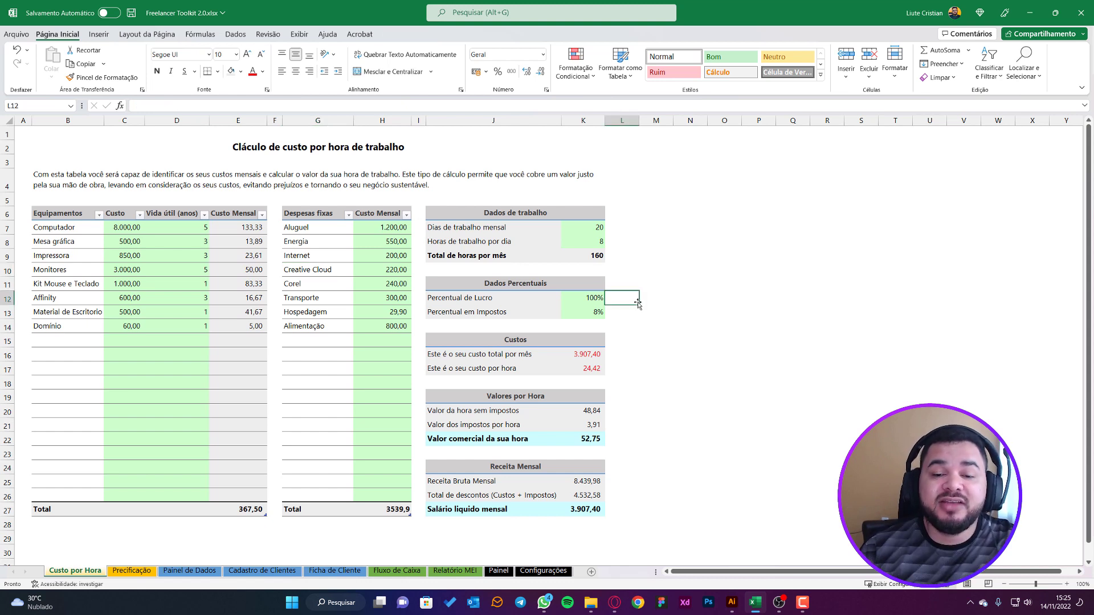
- Check the profit percentage and commercial hourly value, and switch to the Opera browser with the ADEGRAF price table for comparison
{"action": "left_click", "coordinate": [567, 297]}
{"action": "left_click", "coordinate": [562, 432]}
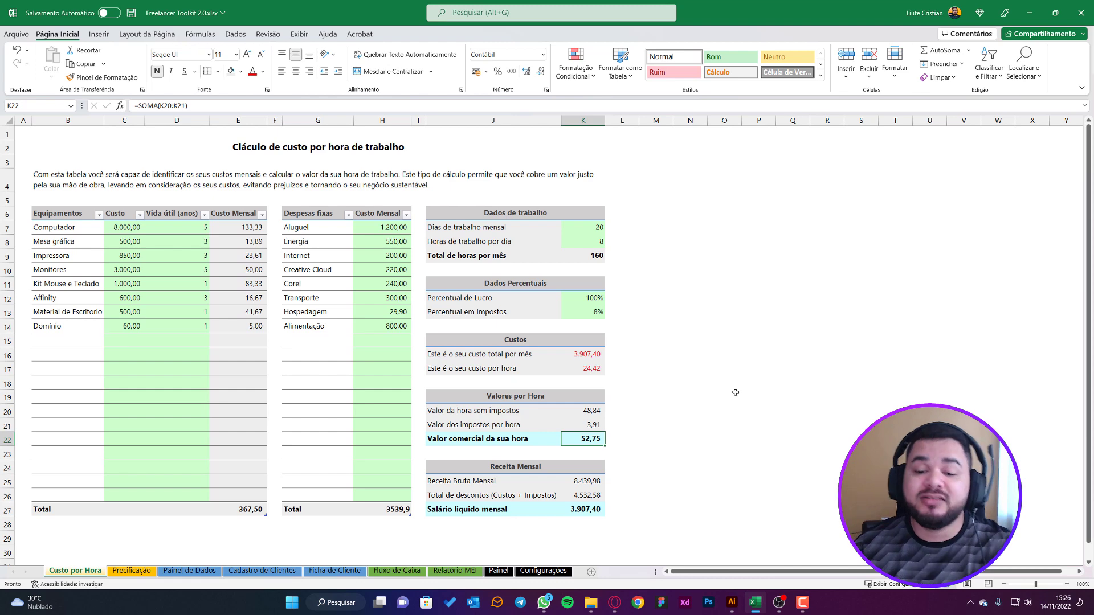
{"action": "left_click", "coordinate": [613, 602]}
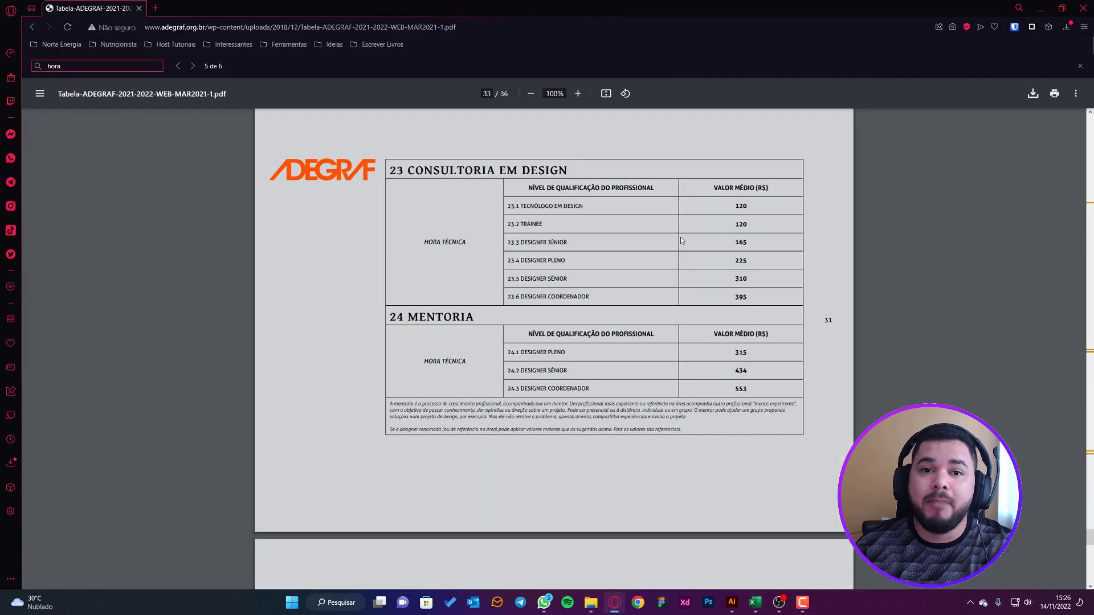
- Examine the ADEGRAF technical-hour rates for Consultoria em Design and Mentoria, focusing on the average value for Tecnólogo em Design
{"action": "scroll", "coordinate": [700, 256], "scroll_direction": "up", "scroll_amount": 1}
{"action": "scroll", "coordinate": [601, 242], "scroll_direction": "up", "scroll_amount": 1}
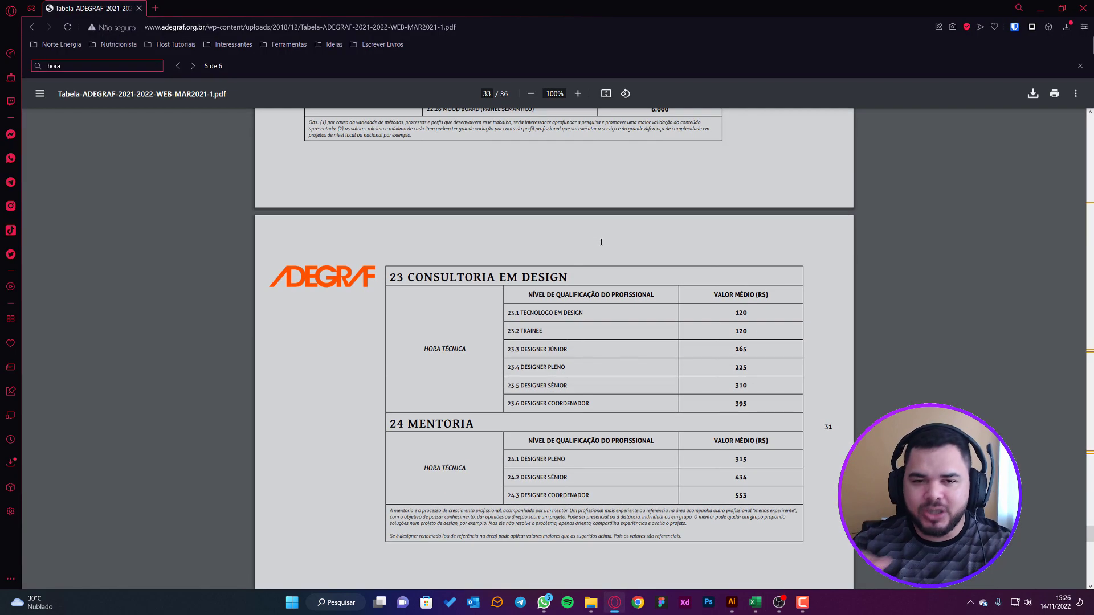
{"action": "scroll", "coordinate": [601, 244], "scroll_direction": "down", "scroll_amount": 1}
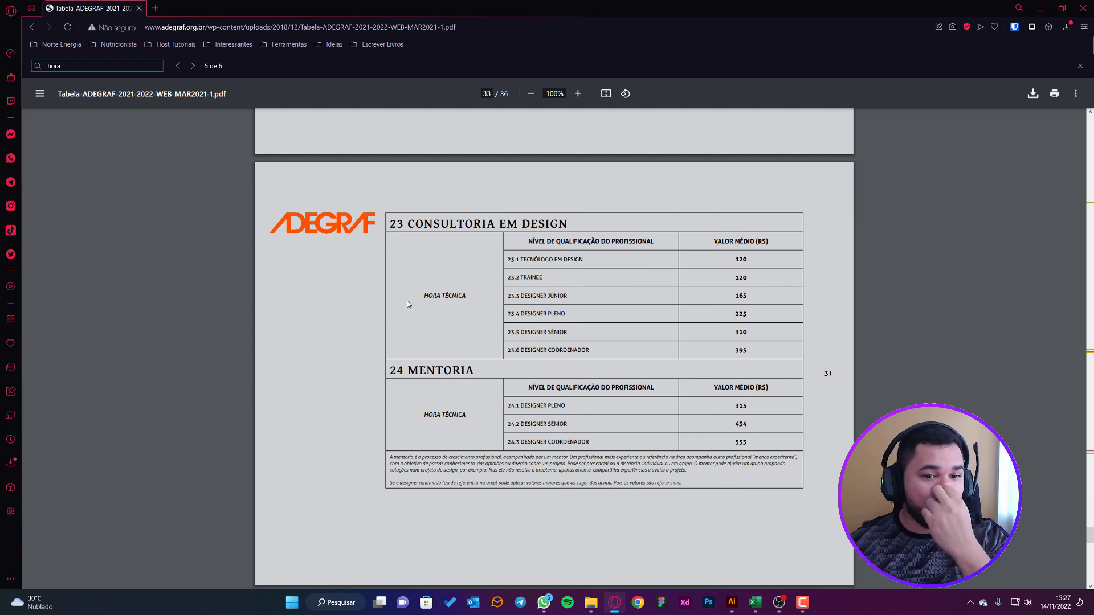
{"action": "left_click_drag", "start_coordinate": [455, 227], "coordinate": [568, 228]}
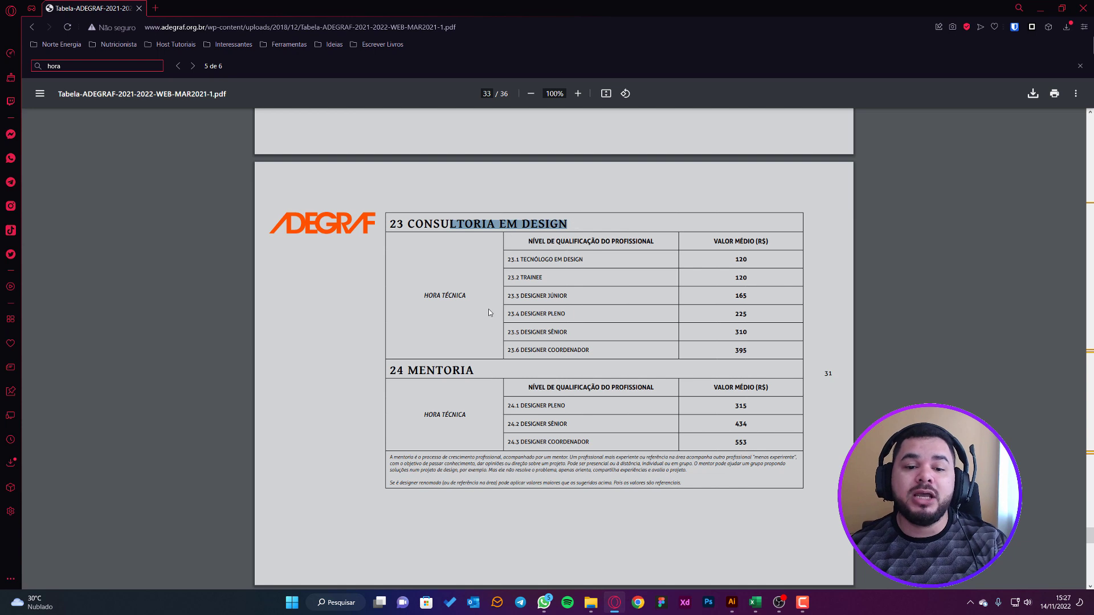
{"action": "left_click_drag", "start_coordinate": [407, 370], "coordinate": [475, 363]}
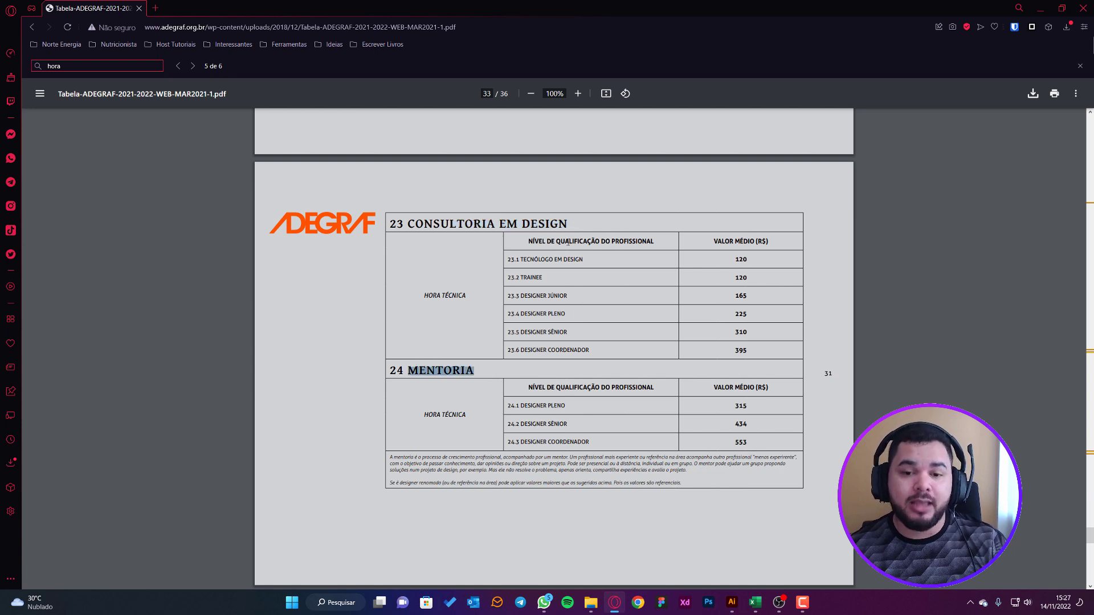
{"action": "left_click", "coordinate": [571, 291]}
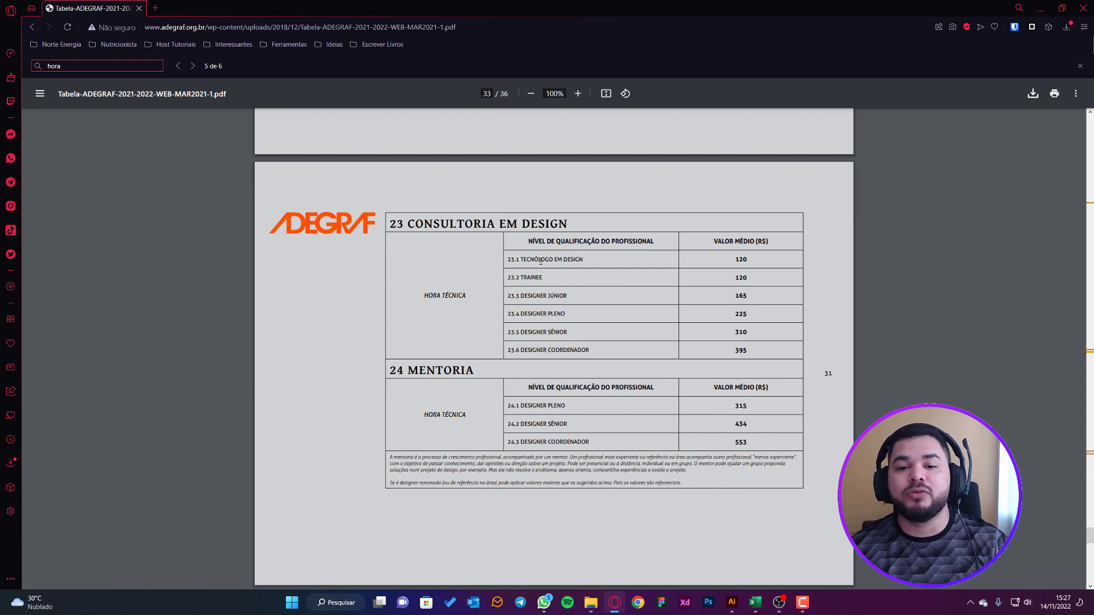
{"action": "left_click_drag", "start_coordinate": [534, 260], "coordinate": [571, 260]}
{"action": "left_click", "coordinate": [737, 258]}
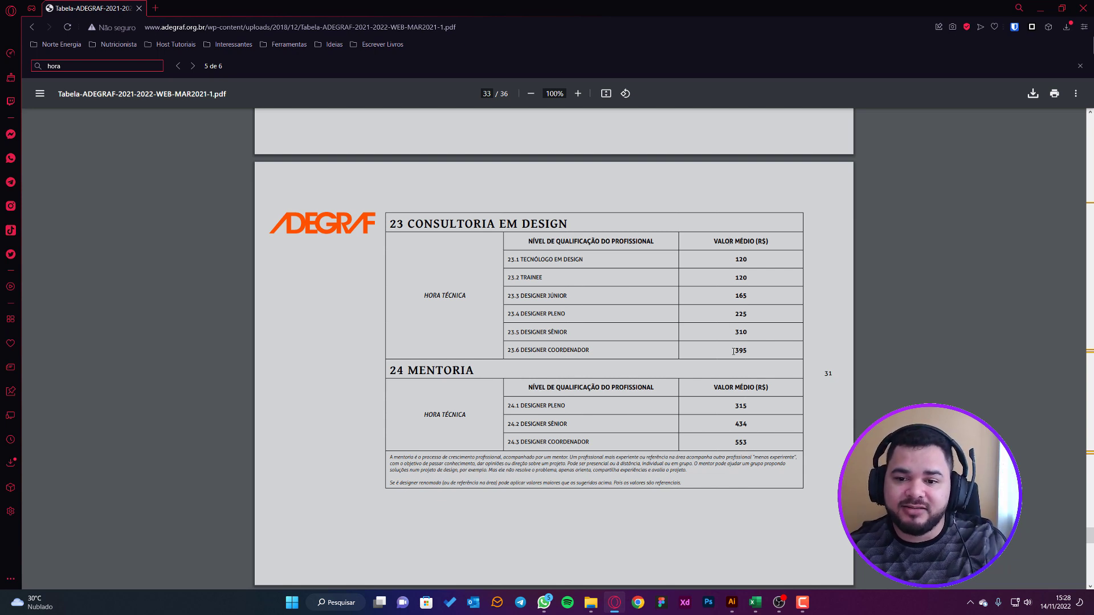
{"action": "left_click_drag", "start_coordinate": [734, 259], "coordinate": [755, 257]}
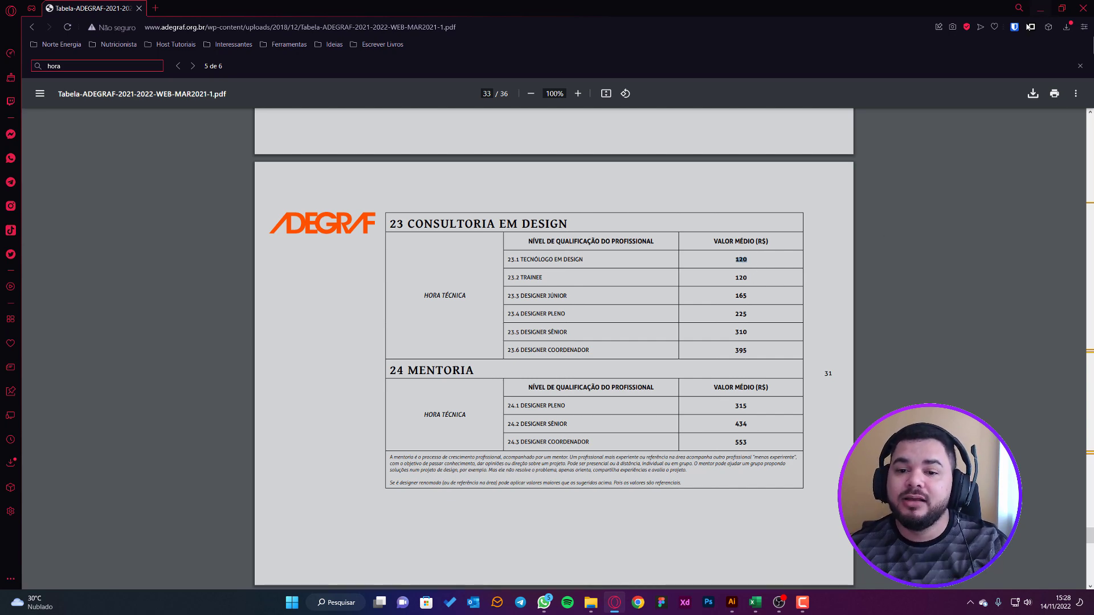
- Switch back to the Excel hourly cost worksheet and check the commercial hourly value against the ADEGRAF rate
{"action": "key", "text": "alt+Tab"}
{"action": "left_click", "coordinate": [586, 302]}
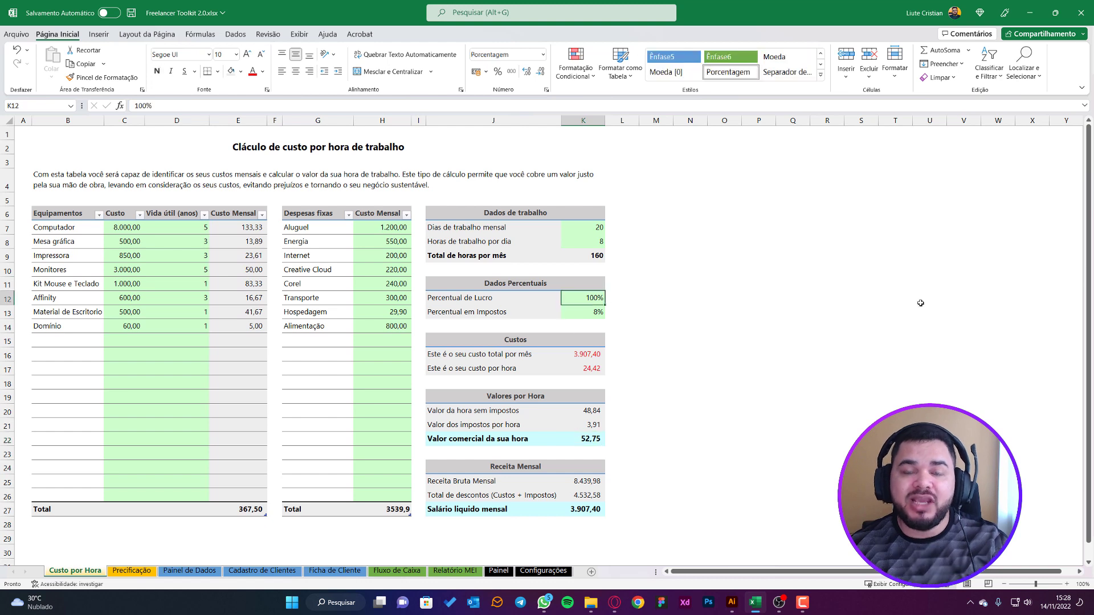
{"action": "left_click", "coordinate": [593, 439]}
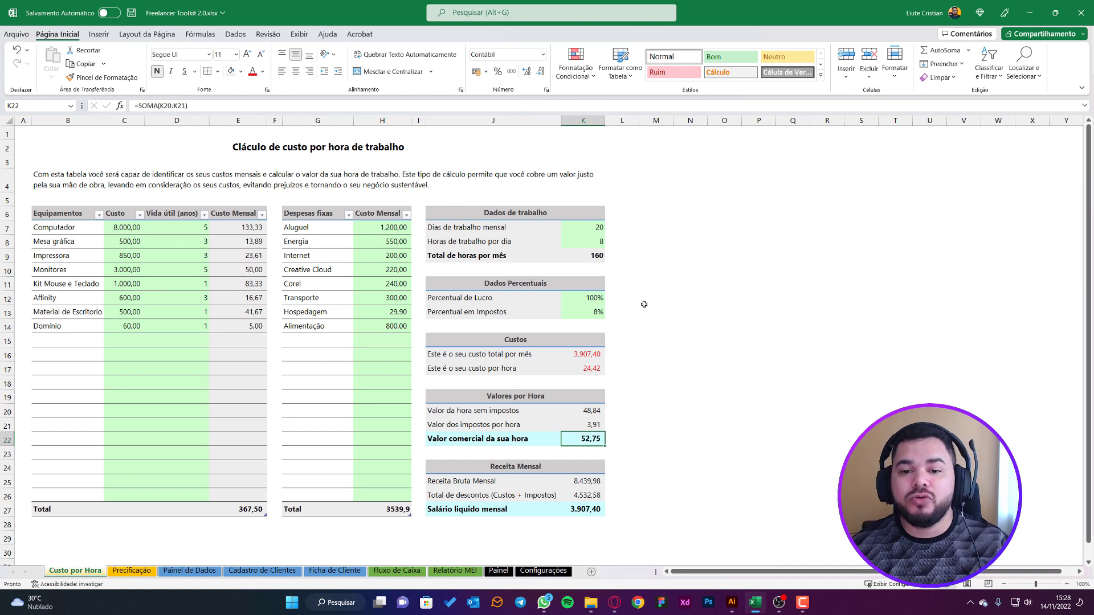
- Try a Percentual de Lucro of 150% and one of 200% to raise the commercial hourly value
{"action": "left_click", "coordinate": [577, 300]}
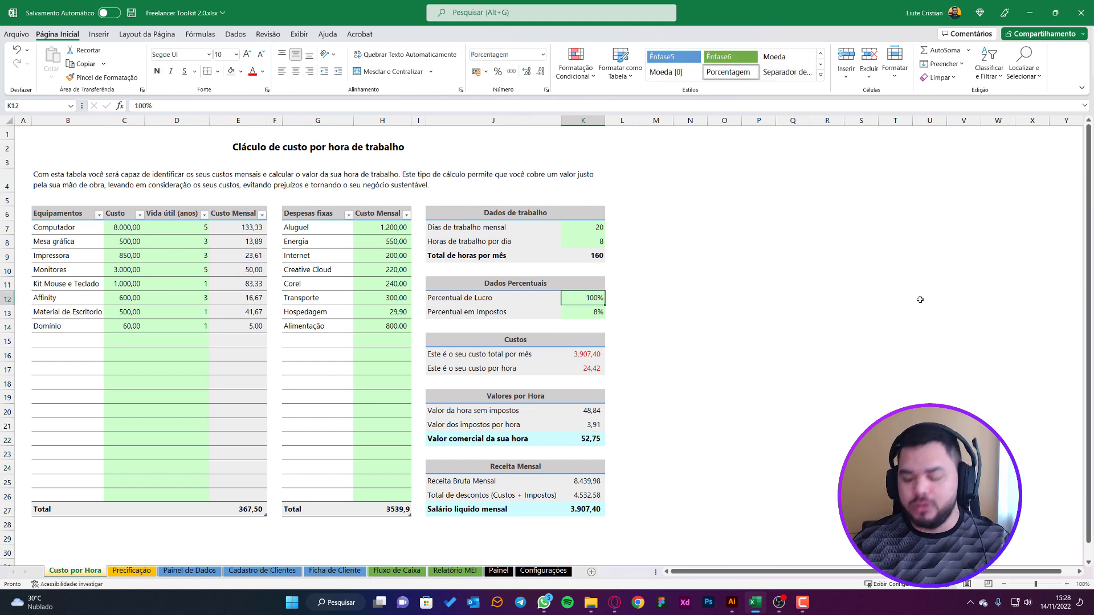
{"action": "type", "text": "150"}
{"action": "key", "text": "Return"}
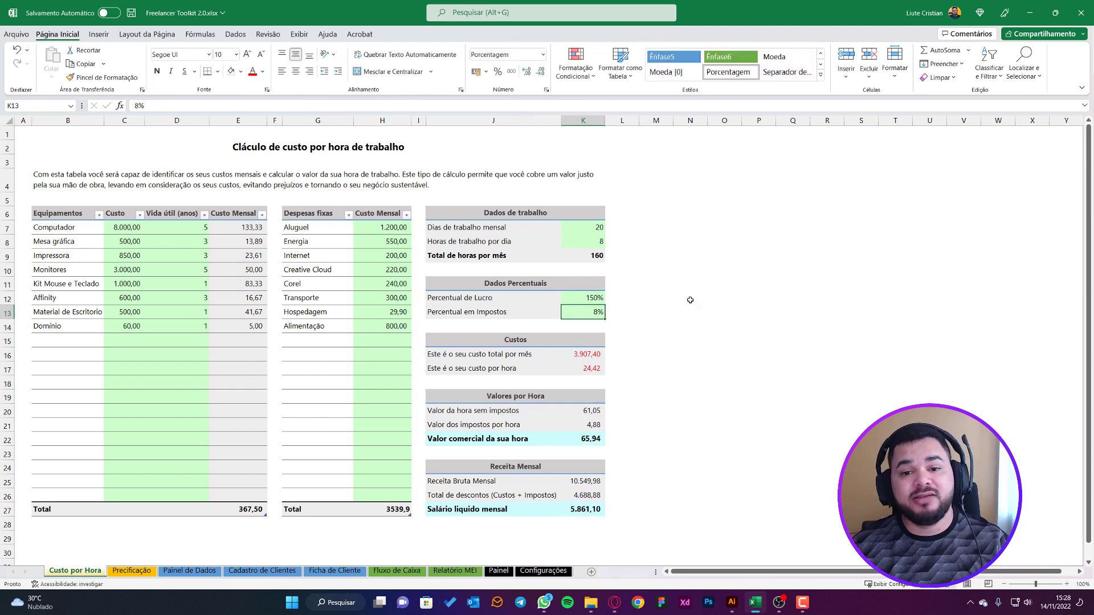
{"action": "left_click", "coordinate": [581, 297]}
{"action": "type", "text": "200"}
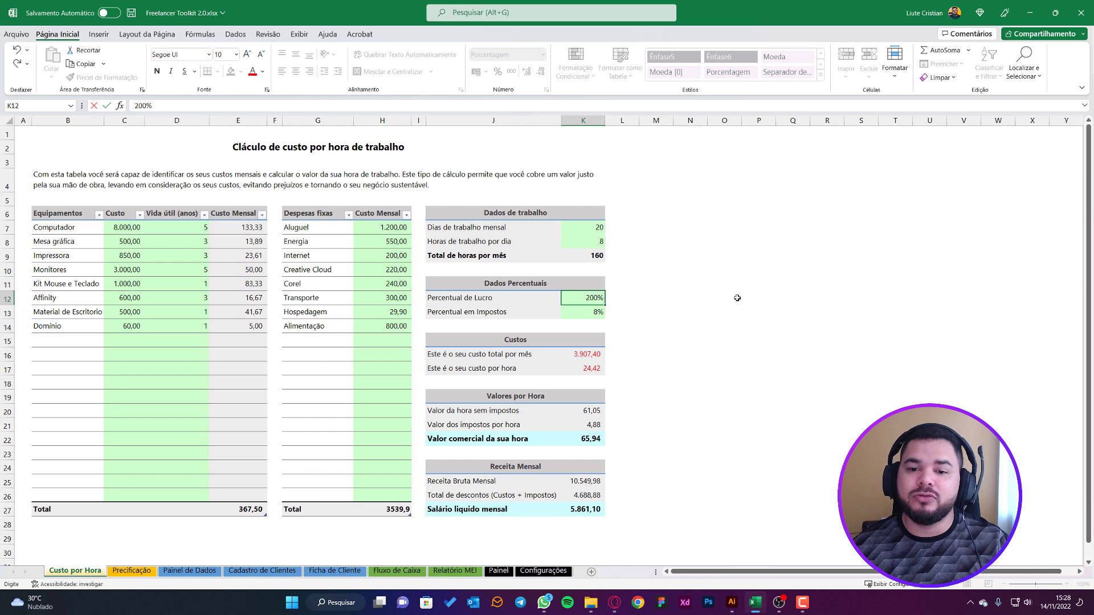
{"action": "key", "text": "Return"}
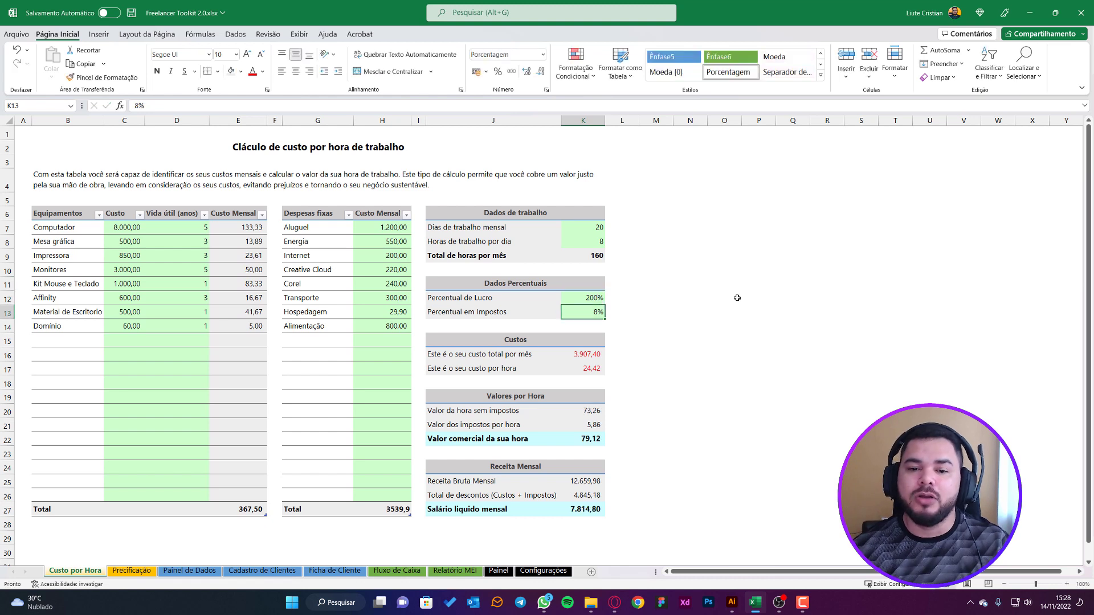
- Review the profit and tax percentages together with the commercial hourly value and its formula
{"action": "left_click", "coordinate": [577, 296]}
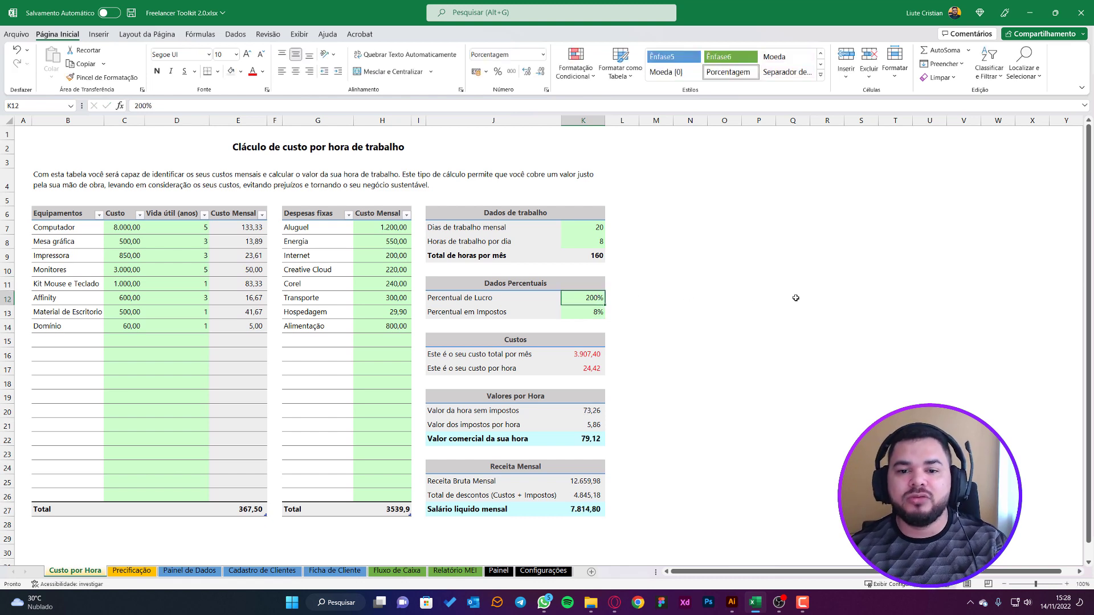
{"action": "left_click", "coordinate": [559, 315]}
{"action": "left_click", "coordinate": [589, 312]}
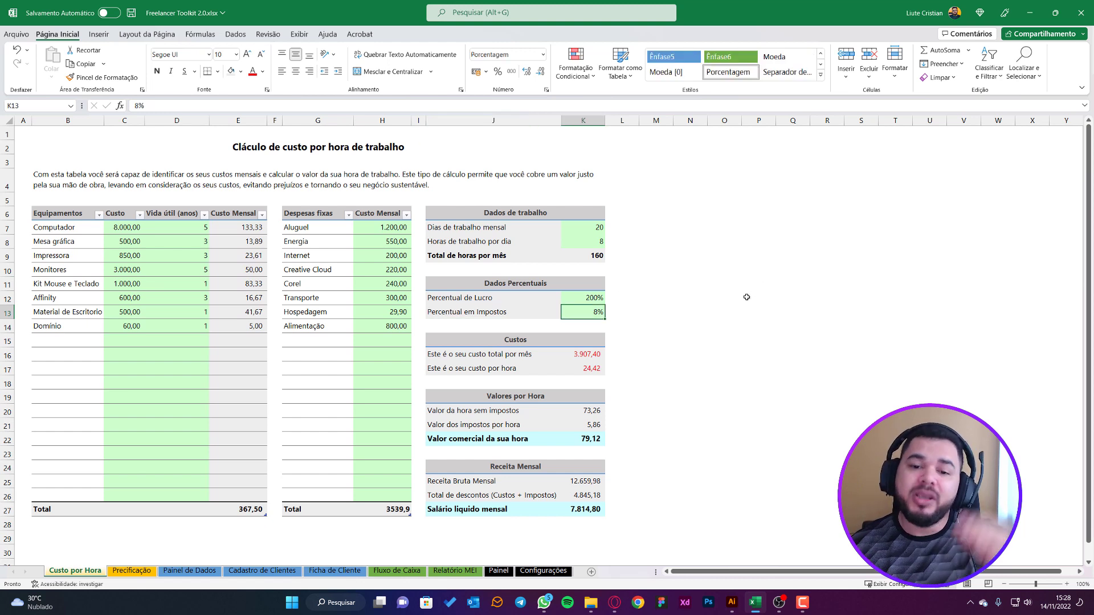
{"action": "left_click", "coordinate": [588, 302]}
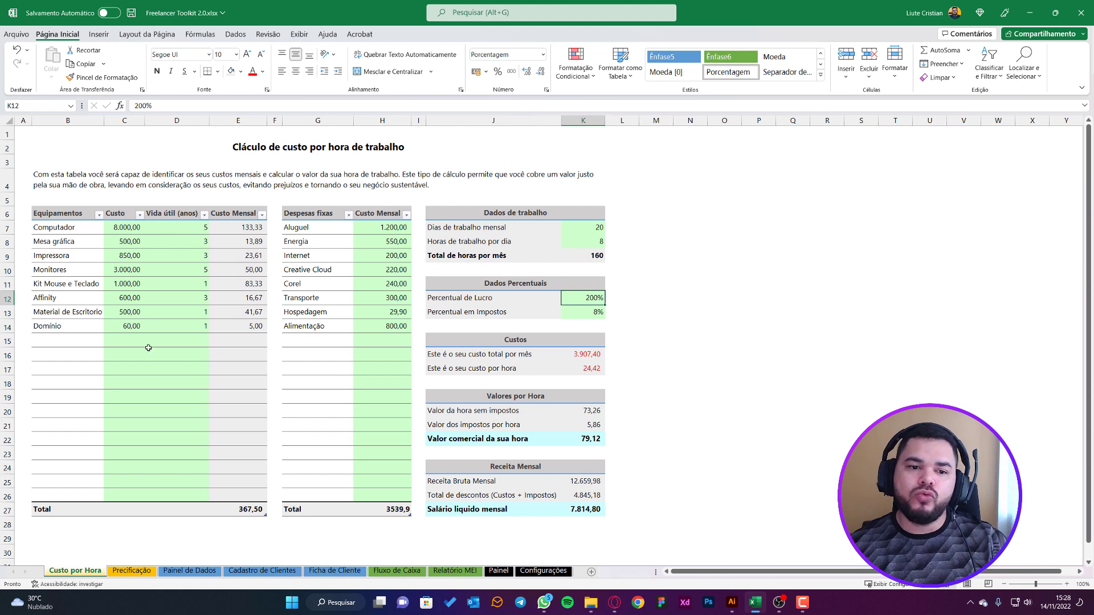
{"action": "left_click", "coordinate": [622, 386]}
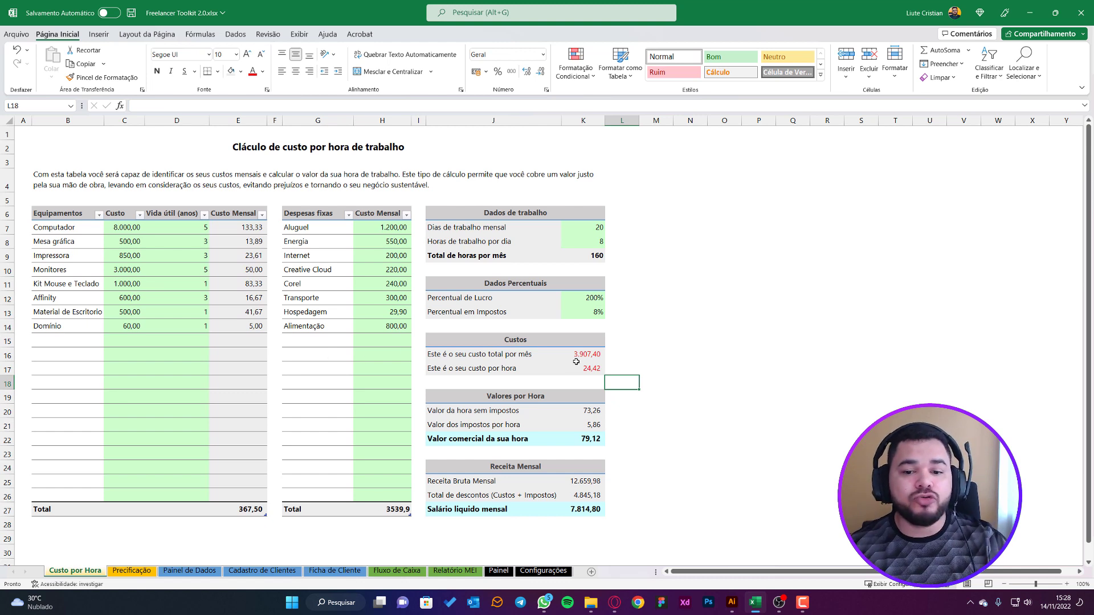
{"action": "left_click", "coordinate": [591, 435]}
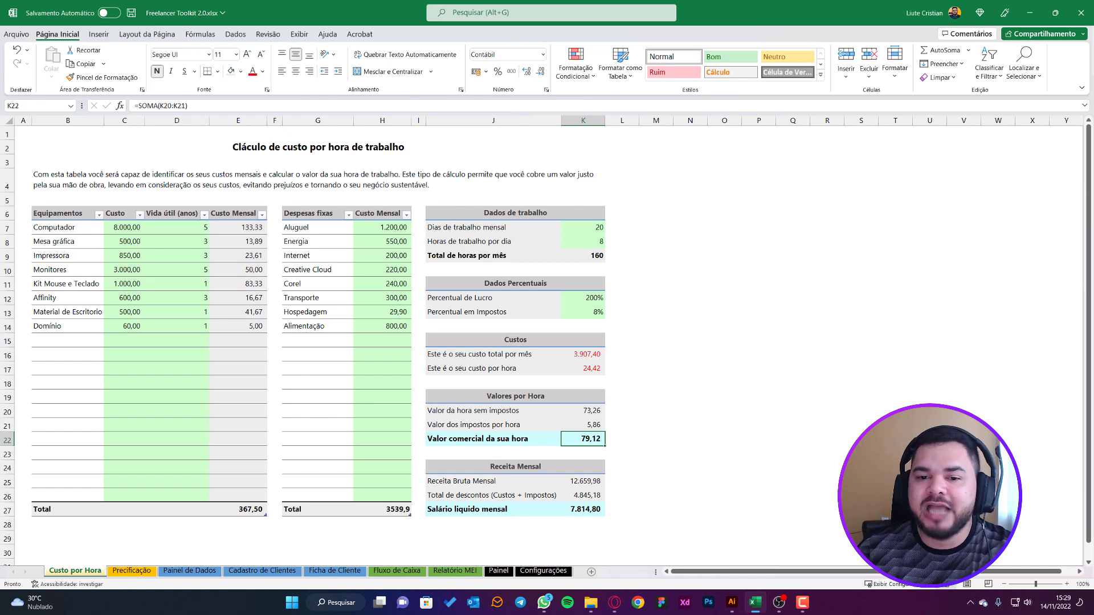
{"action": "left_click", "coordinate": [778, 436]}
{"action": "left_click", "coordinate": [581, 438]}
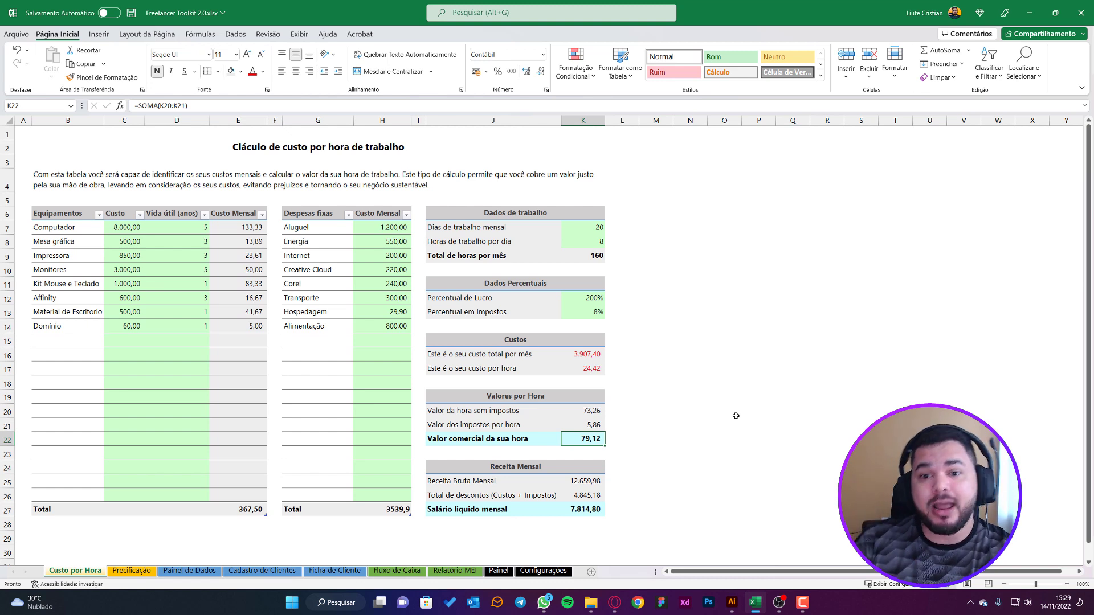
- Examine how the working hours, gross monthly revenue, total deductions and tax percentage lead to the net monthly salary in Receita Mensal
{"action": "left_click", "coordinate": [586, 240]}
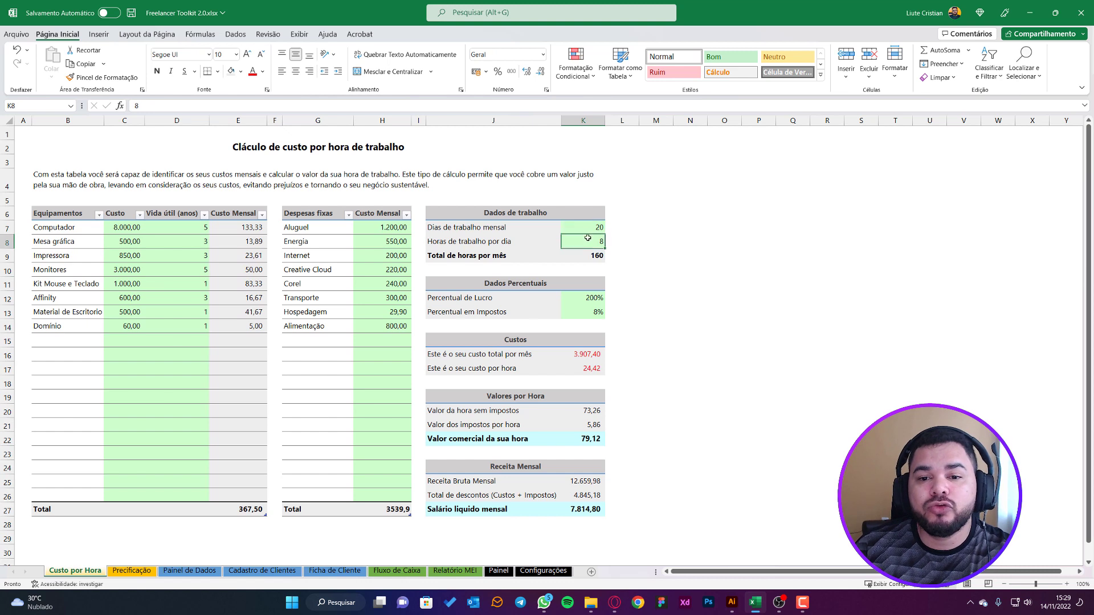
{"action": "left_click", "coordinate": [590, 254]}
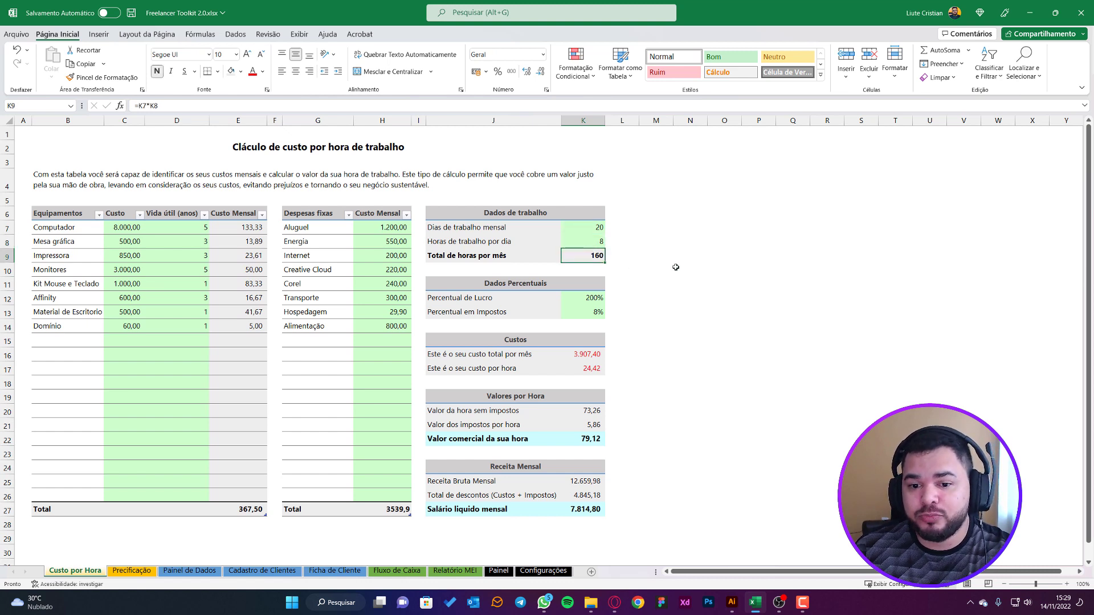
{"action": "left_click", "coordinate": [564, 482]}
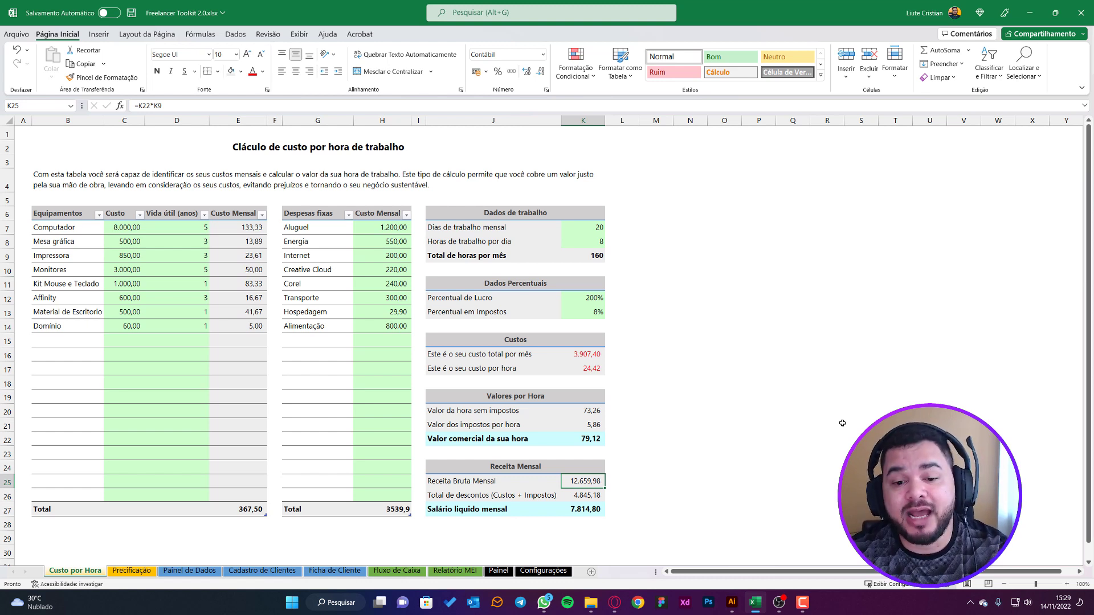
{"action": "left_click", "coordinate": [442, 478]}
{"action": "left_click", "coordinate": [588, 480]}
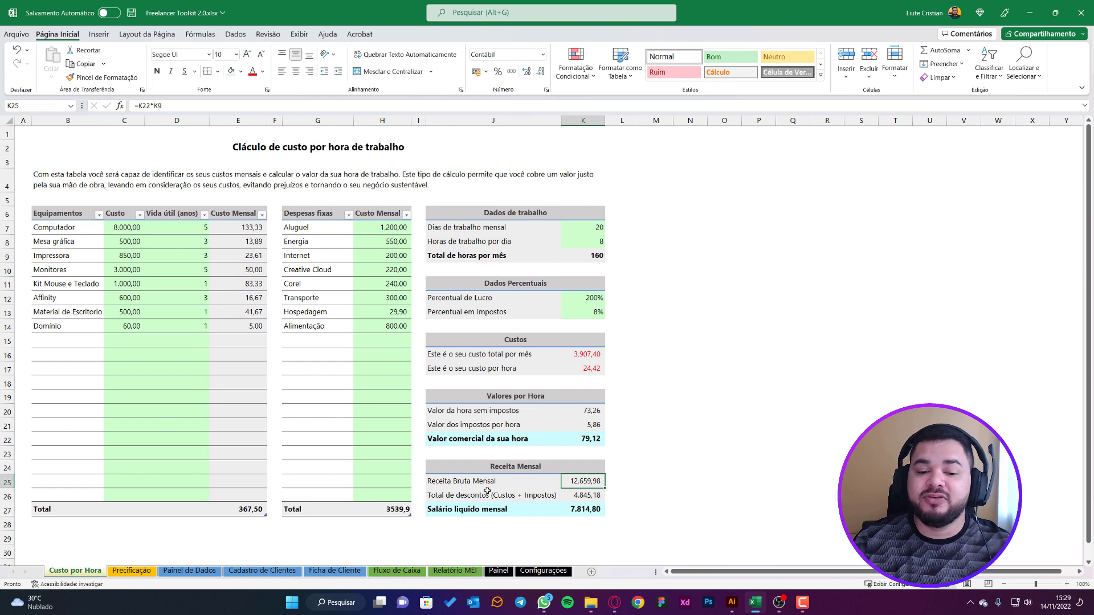
{"action": "left_click", "coordinate": [457, 496]}
{"action": "left_click", "coordinate": [593, 498]}
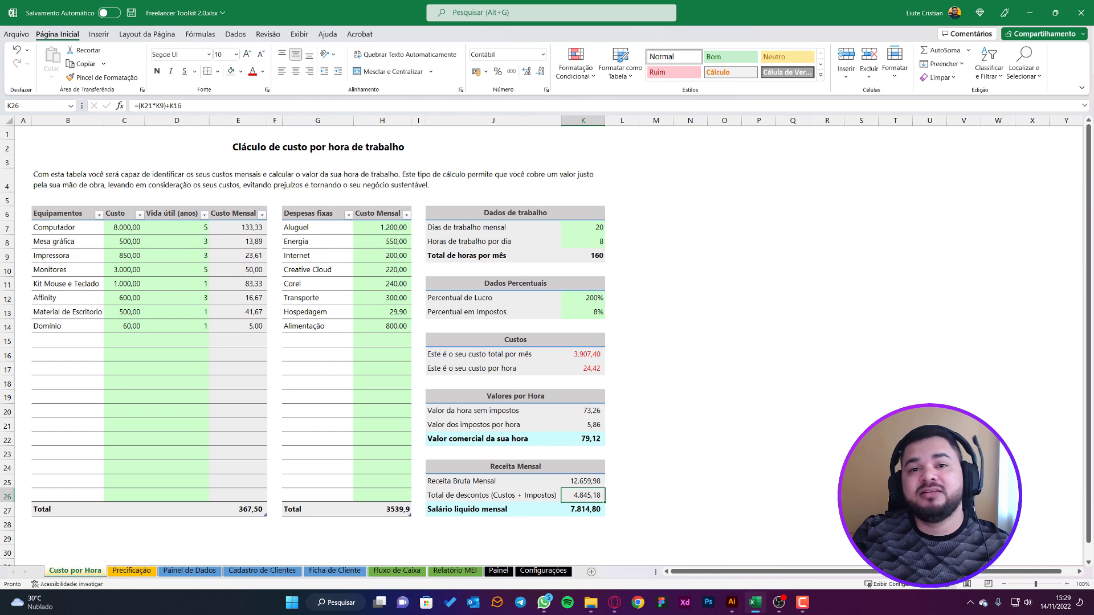
{"action": "left_click", "coordinate": [380, 268]}
{"action": "left_click", "coordinate": [585, 314]}
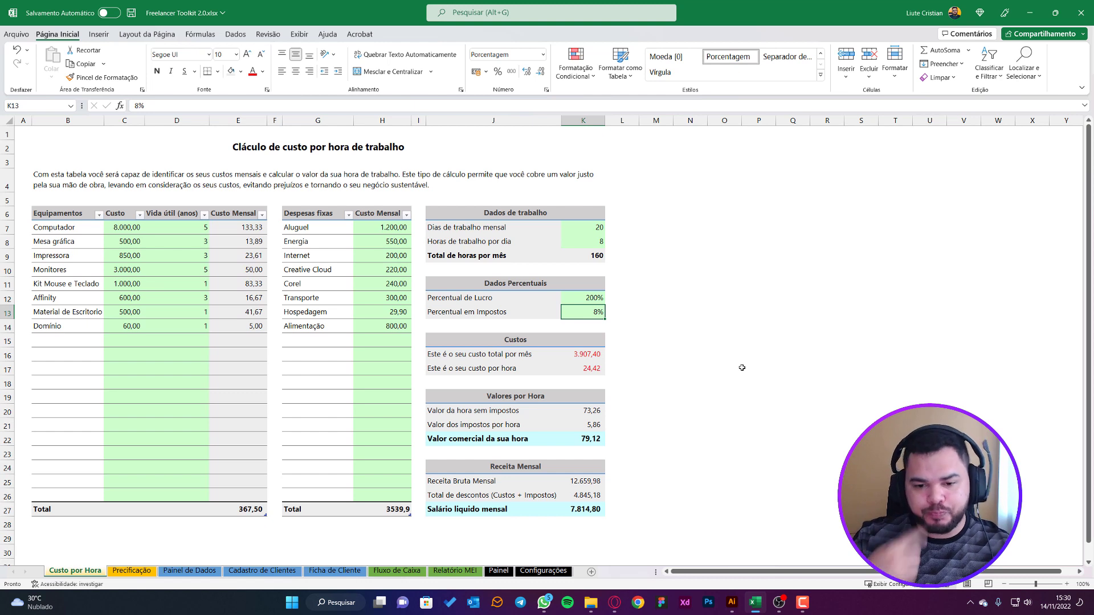
{"action": "left_click", "coordinate": [591, 513]}
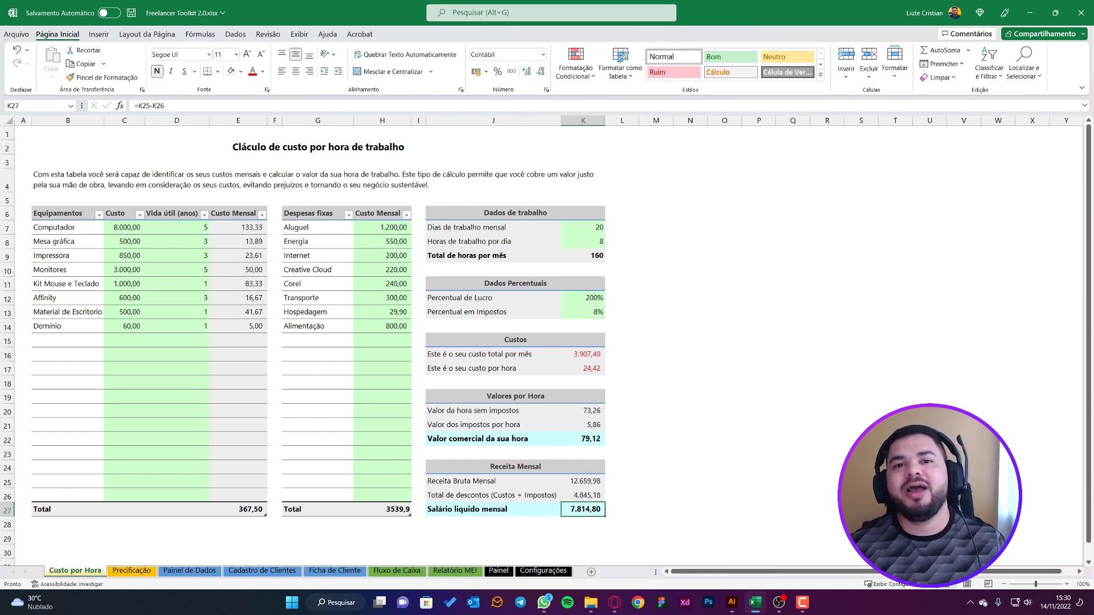
- Set the Percentual de Lucro to 100%
{"action": "left_click", "coordinate": [567, 302]}
{"action": "type", "text": "100"}
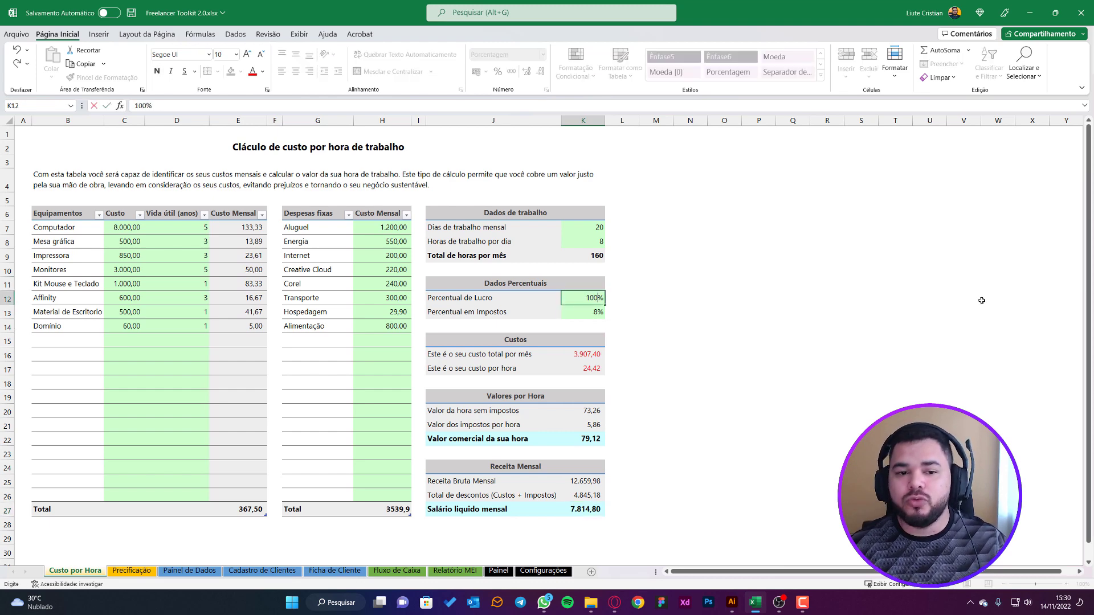
{"action": "key", "text": "Return"}
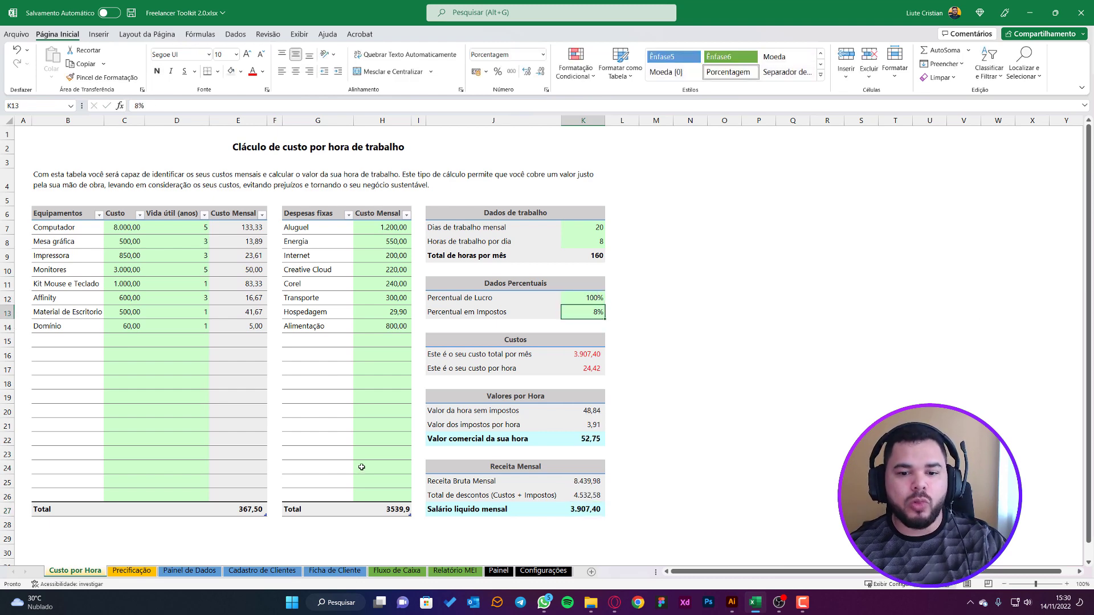
- Check the net monthly salary formula against the profit percentage
{"action": "left_click", "coordinate": [573, 503]}
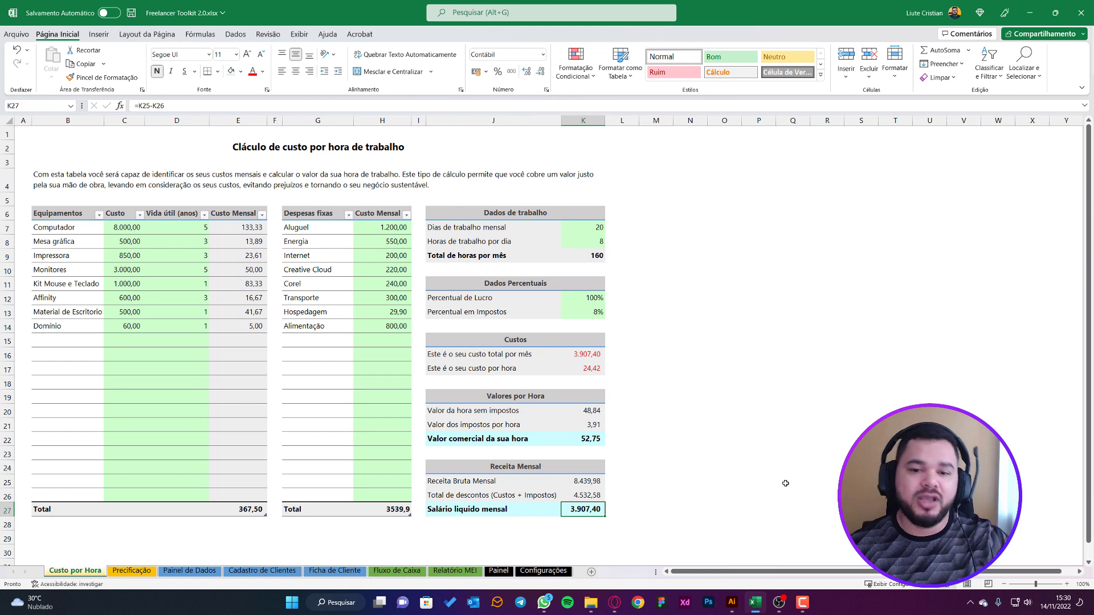
{"action": "left_click", "coordinate": [723, 345]}
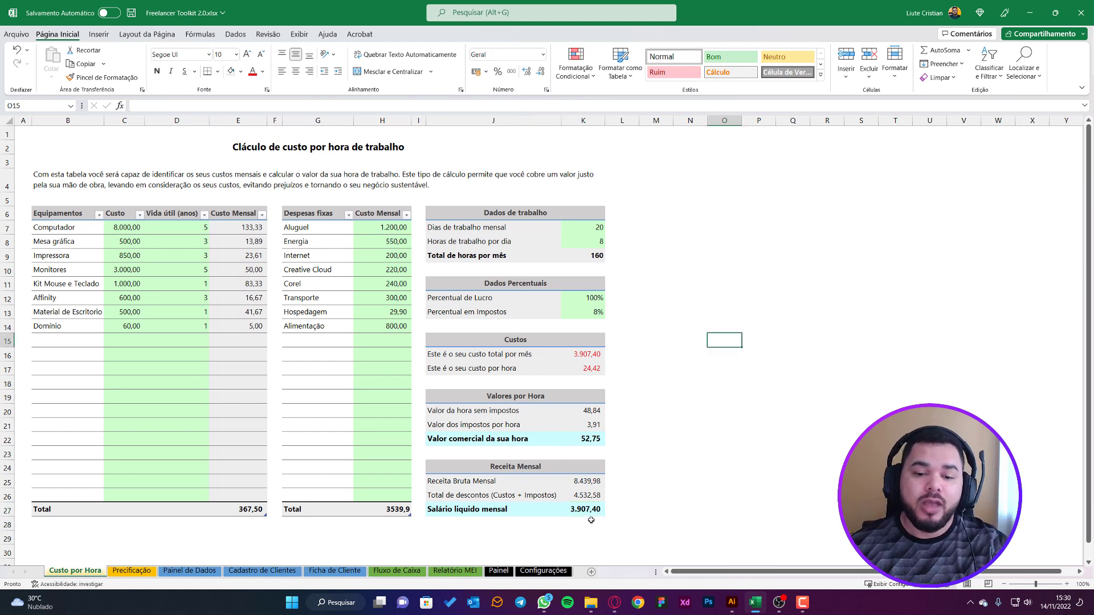
{"action": "left_click", "coordinate": [581, 297]}
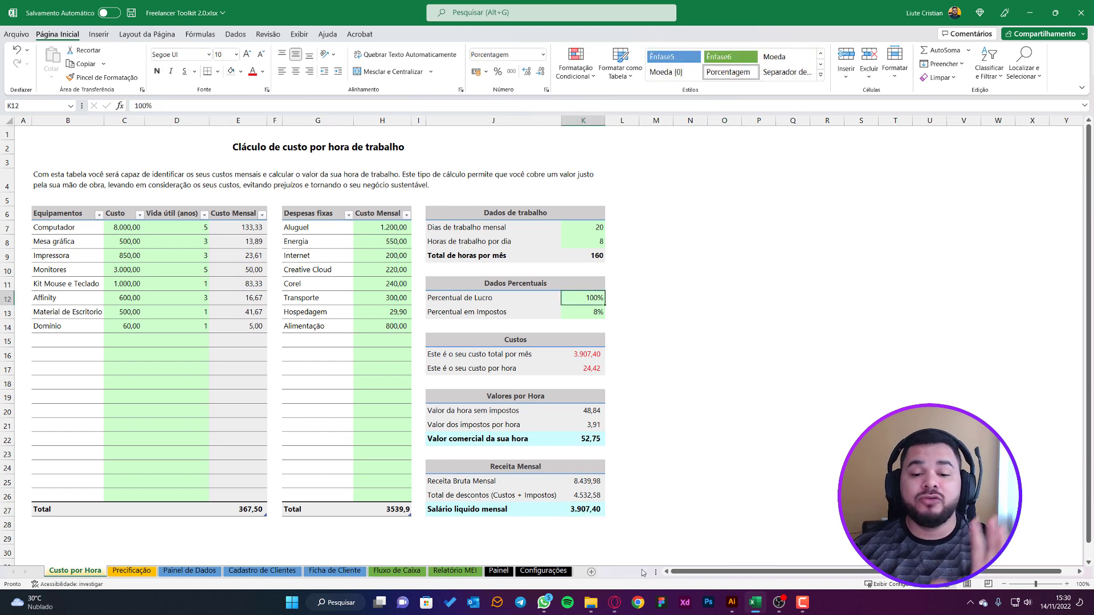
{"action": "left_click", "coordinate": [587, 509]}
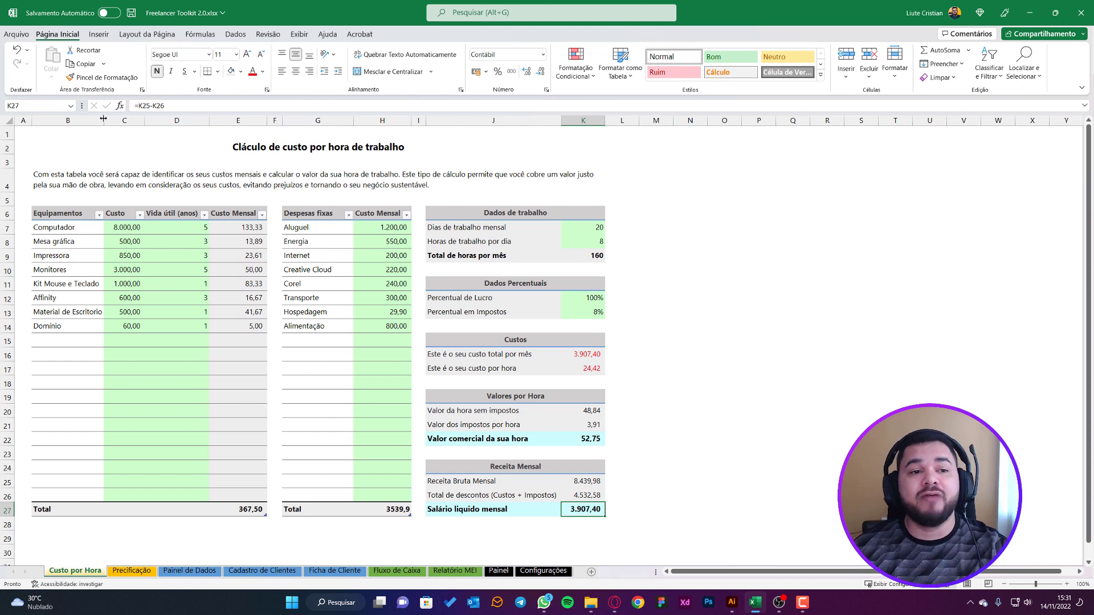
- Save the workbook and check the formula for the total working hours per month
{"action": "left_click", "coordinate": [131, 12]}
{"action": "left_click", "coordinate": [730, 356]}
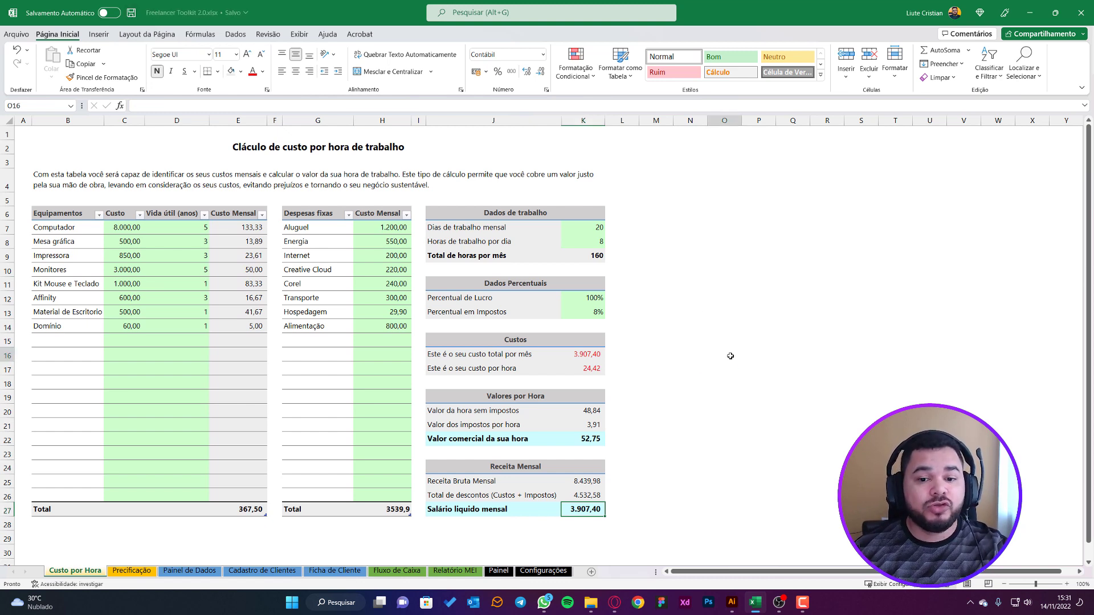
{"action": "left_click", "coordinate": [636, 451]}
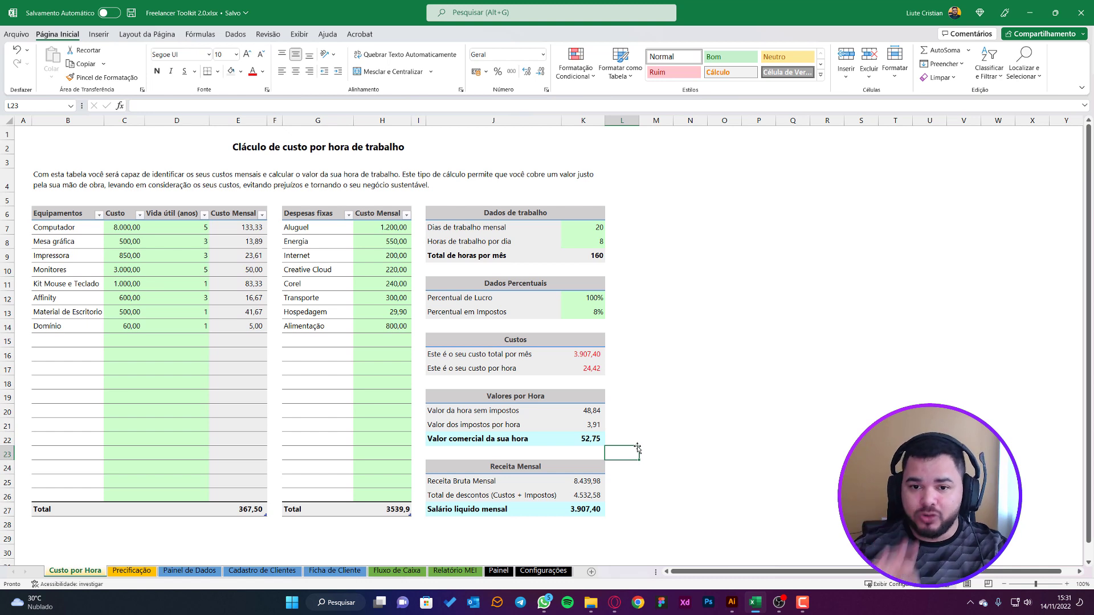
{"action": "left_click", "coordinate": [565, 258]}
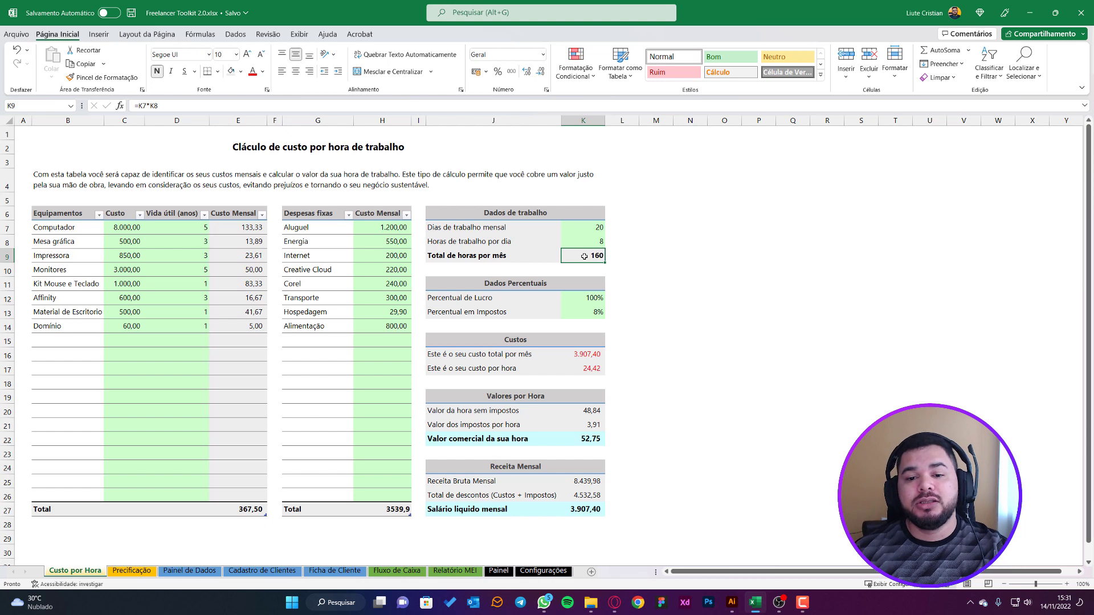
- Set the Percentual de Lucro to 200% and check the net monthly salary formula
{"action": "left_click", "coordinate": [596, 292]}
{"action": "left_click", "coordinate": [578, 439]}
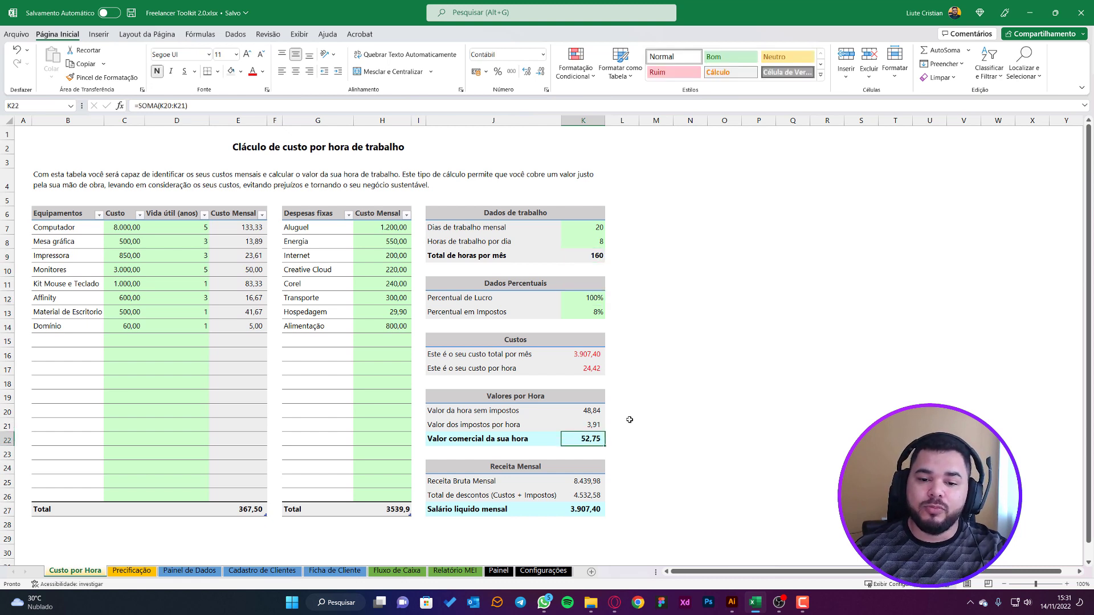
{"action": "left_click", "coordinate": [582, 295]}
{"action": "type", "text": "200"}
{"action": "key", "text": "Return"}
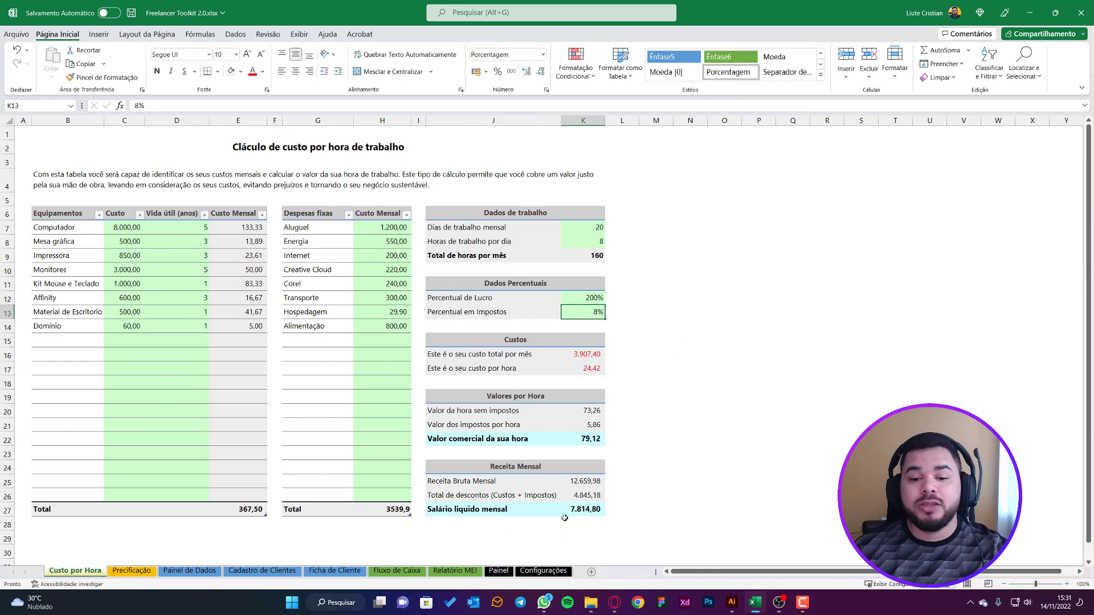
{"action": "left_click", "coordinate": [599, 505]}
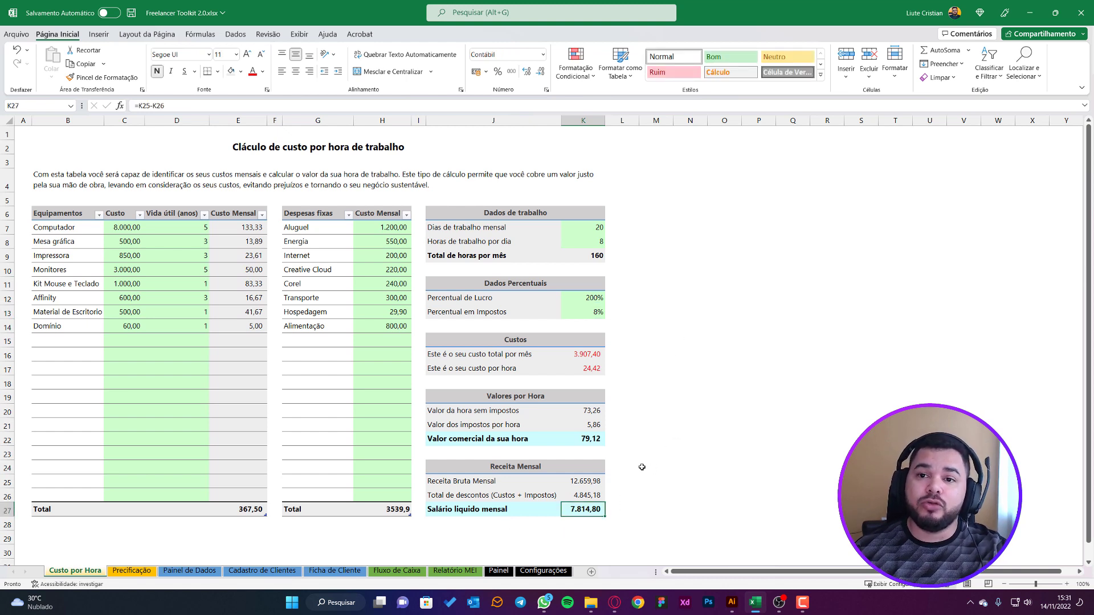
{"action": "left_click", "coordinate": [787, 462]}
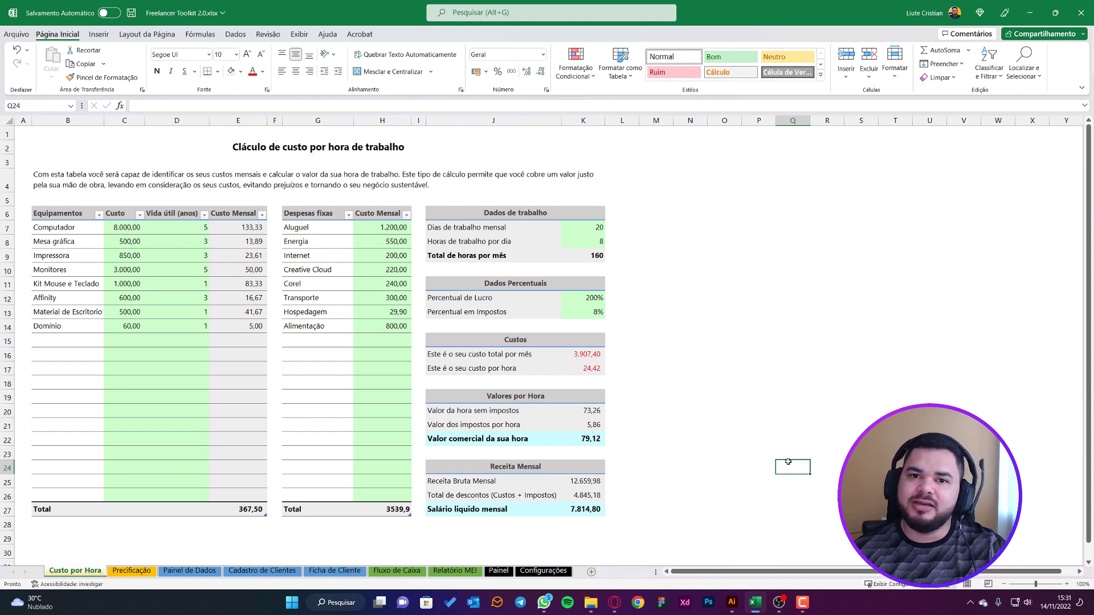
- Calculate the revenue for 80 worked hours in cell O15 by multiplying the commercial hourly rate by 80 (=K22*80)
{"action": "left_click", "coordinate": [689, 401]}
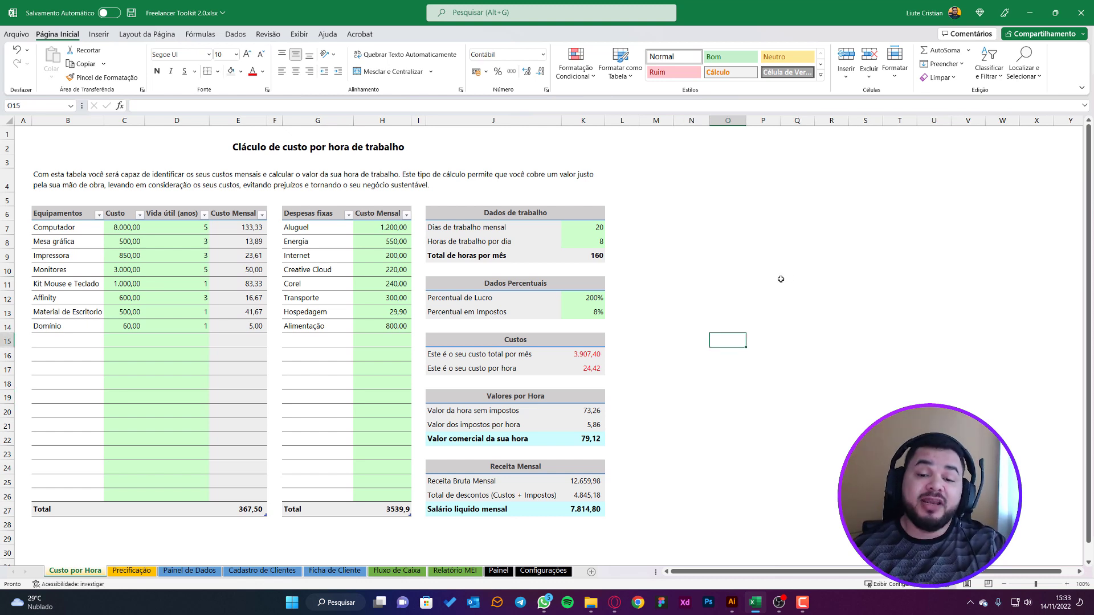
{"action": "type", "text": "80"}
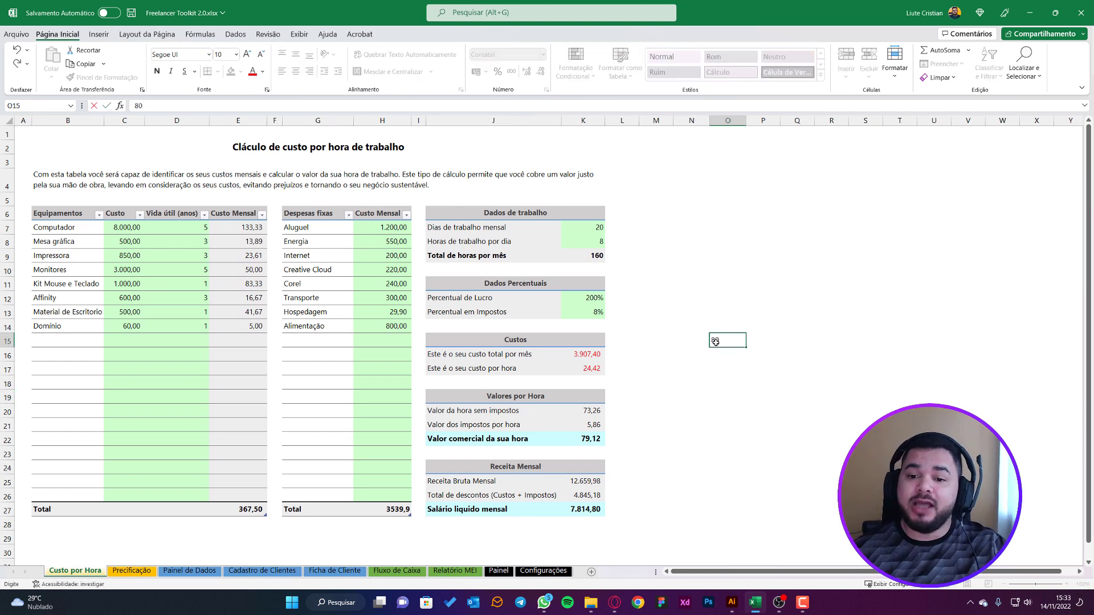
{"action": "key", "text": "Escape"}
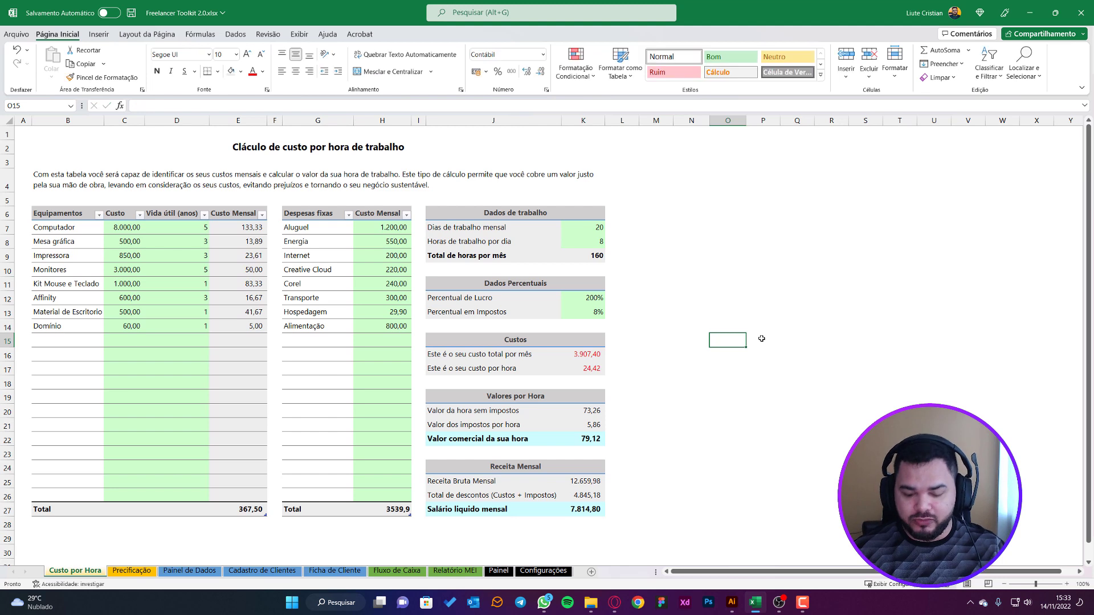
{"action": "type", "text": "="}
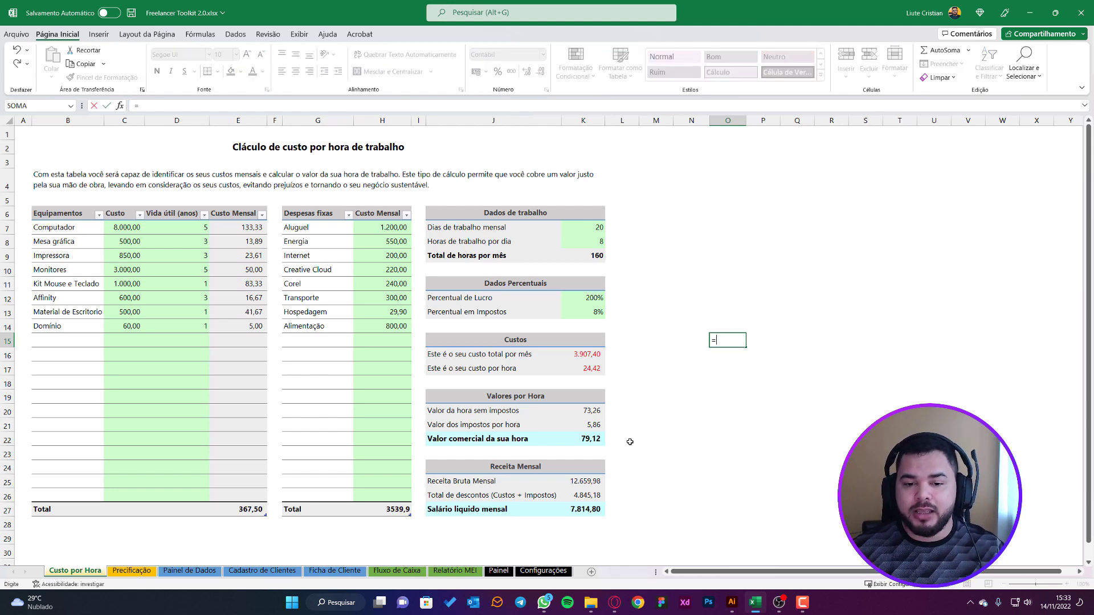
{"action": "left_click", "coordinate": [595, 438]}
{"action": "type", "text": "*"}
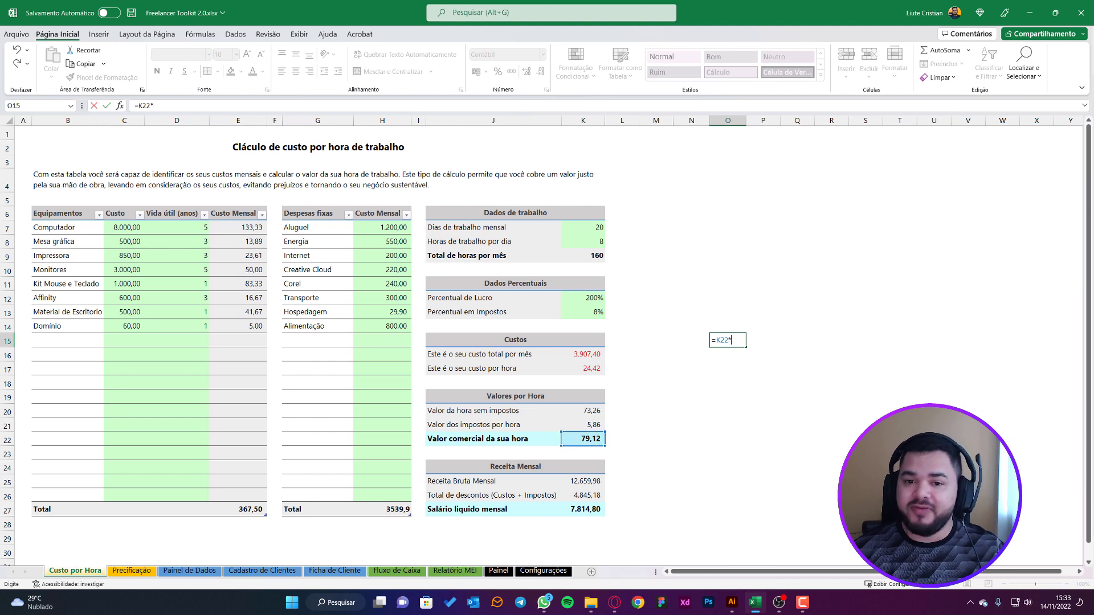
{"action": "type", "text": "80"}
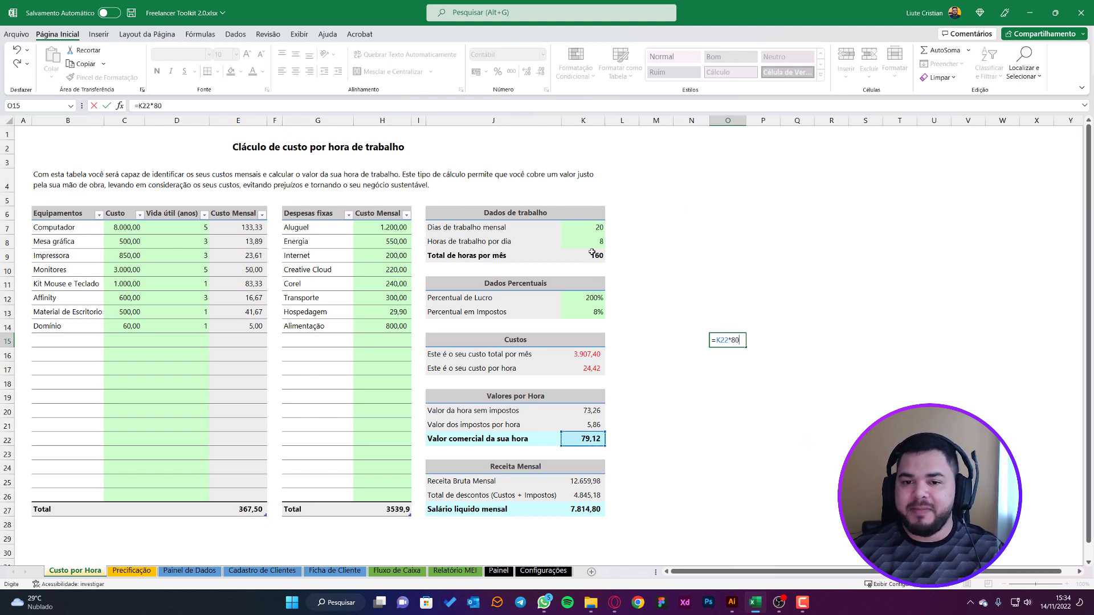
{"action": "key", "text": "ctrl+Return"}
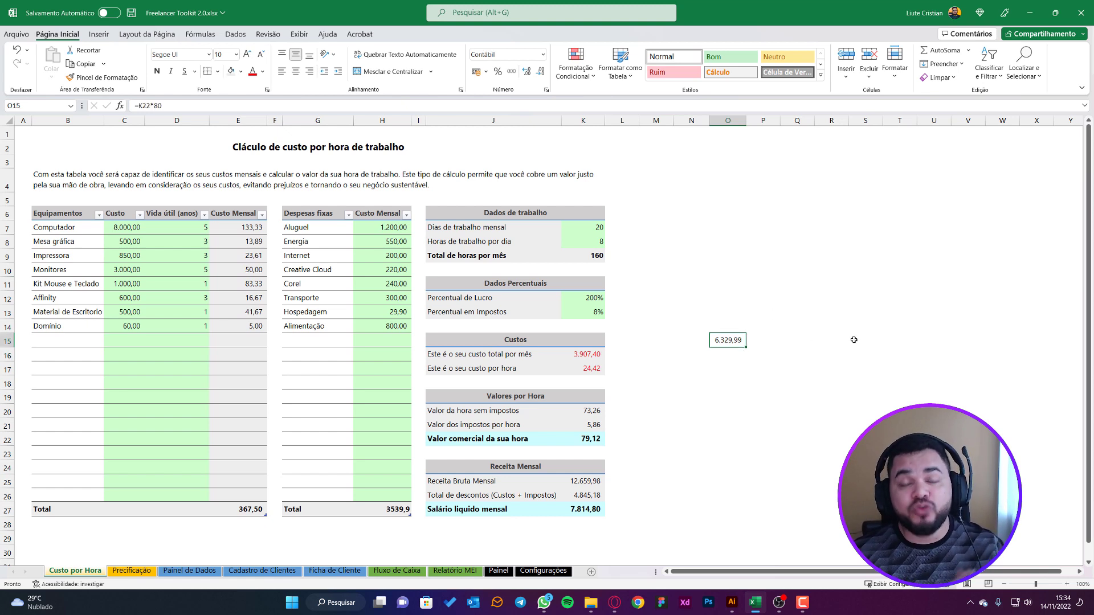
- Subtract the total monthly deductions from the 80-hour revenue in cell O16 (=O15-K26)
{"action": "key", "text": "Down"}
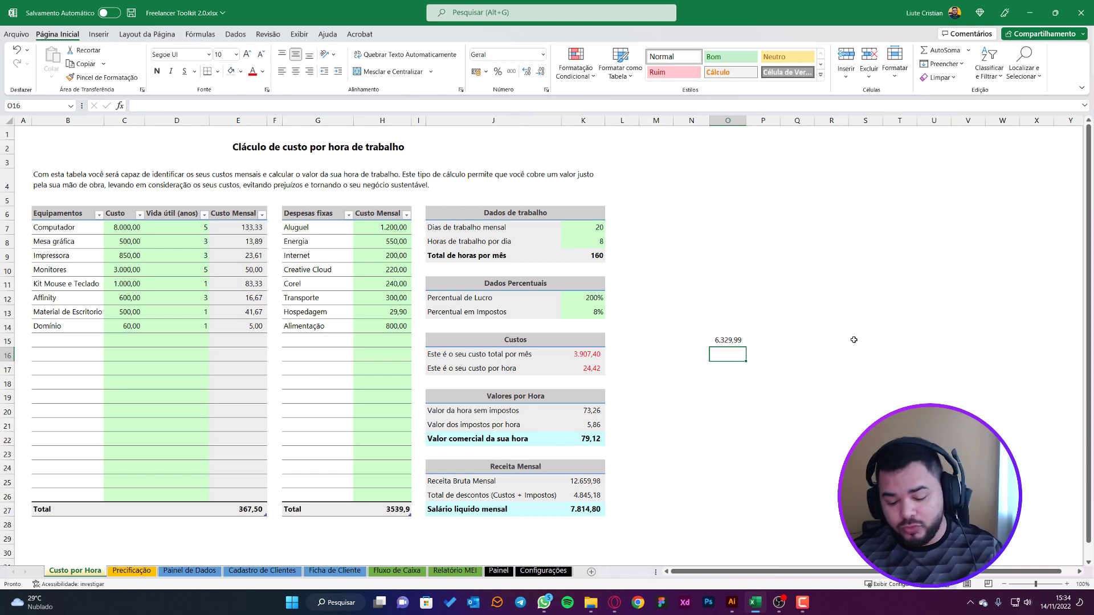
{"action": "type", "text": "="}
{"action": "key", "text": "Up"}
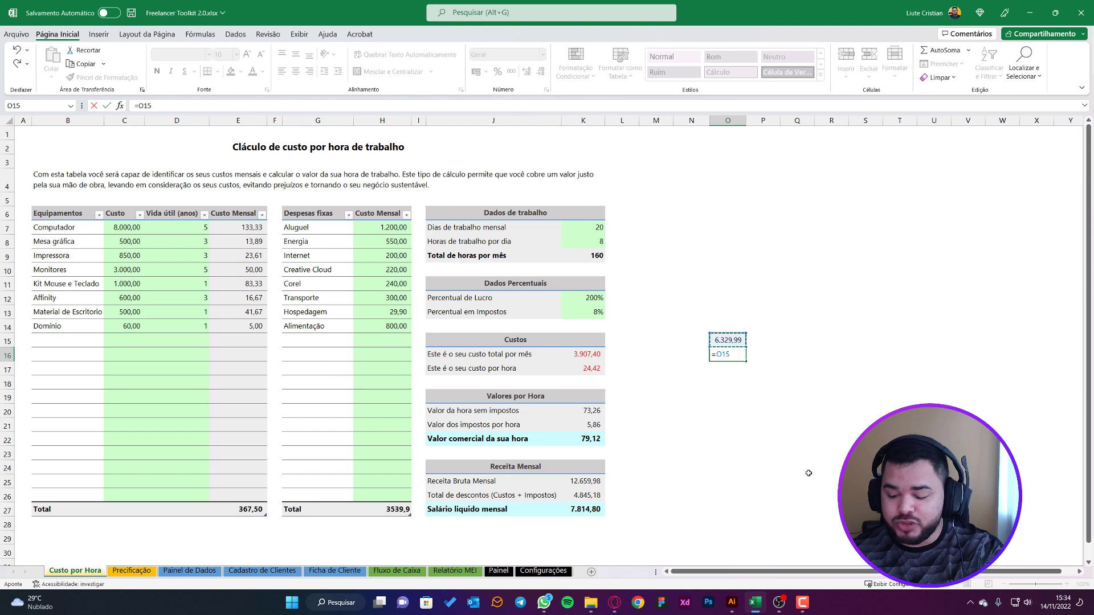
{"action": "type", "text": "-"}
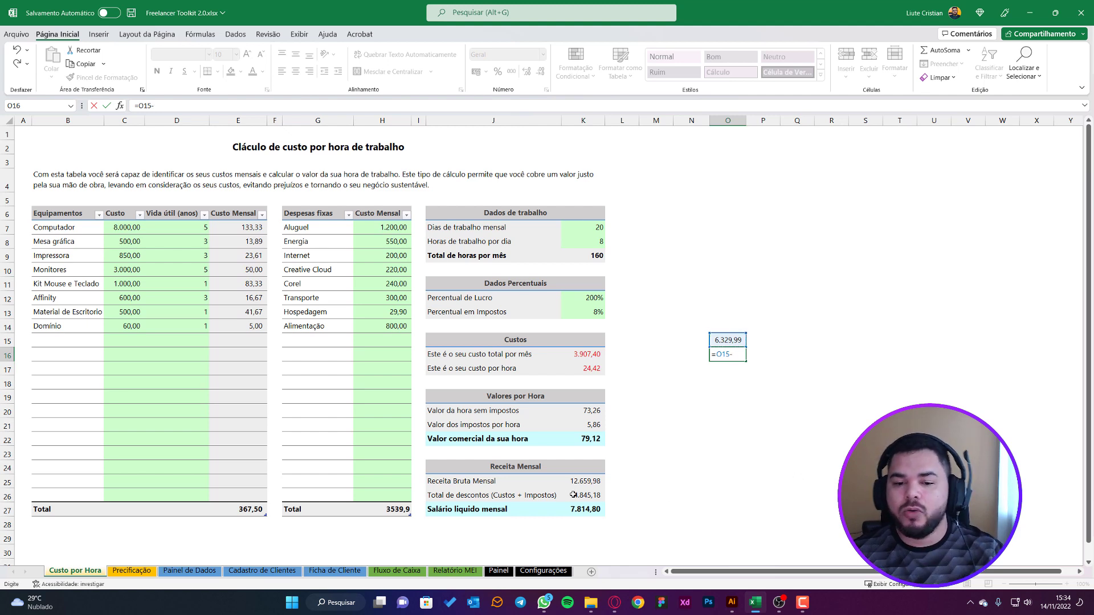
{"action": "left_click", "coordinate": [568, 495]}
{"action": "key", "text": "Return"}
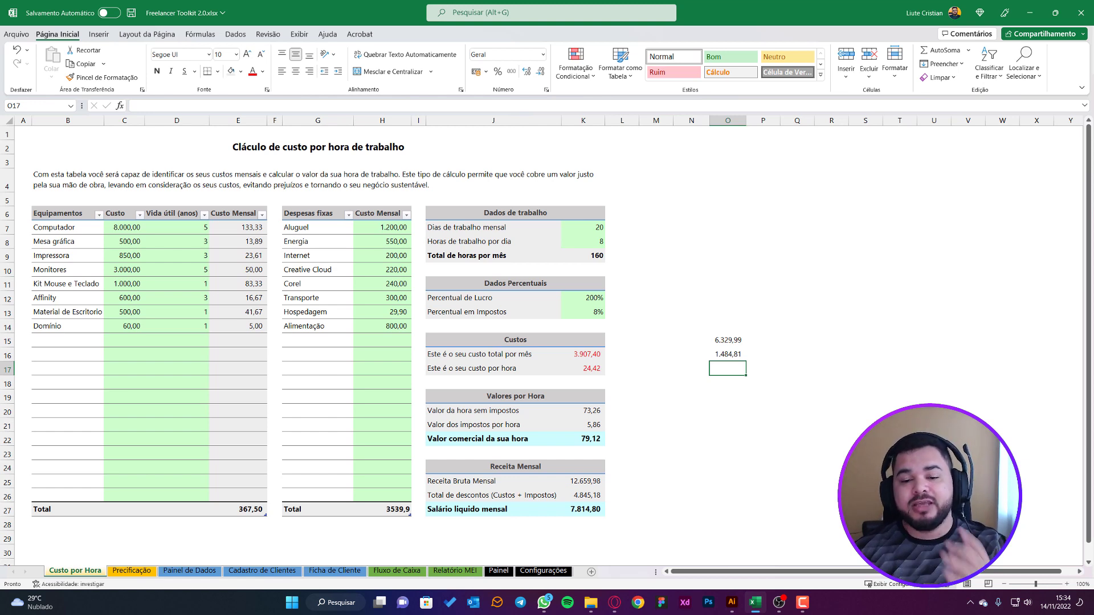
- Examine the profit percentage and total fixed expenses alongside the 80-hour revenue and net income formulas
{"action": "left_click", "coordinate": [595, 296]}
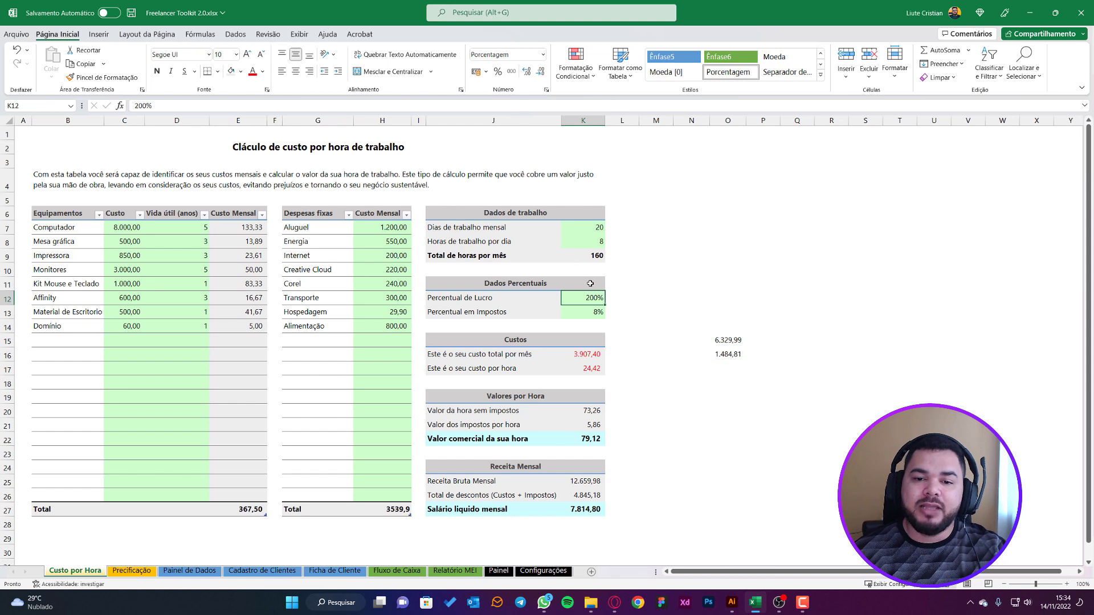
{"action": "left_click", "coordinate": [379, 509]}
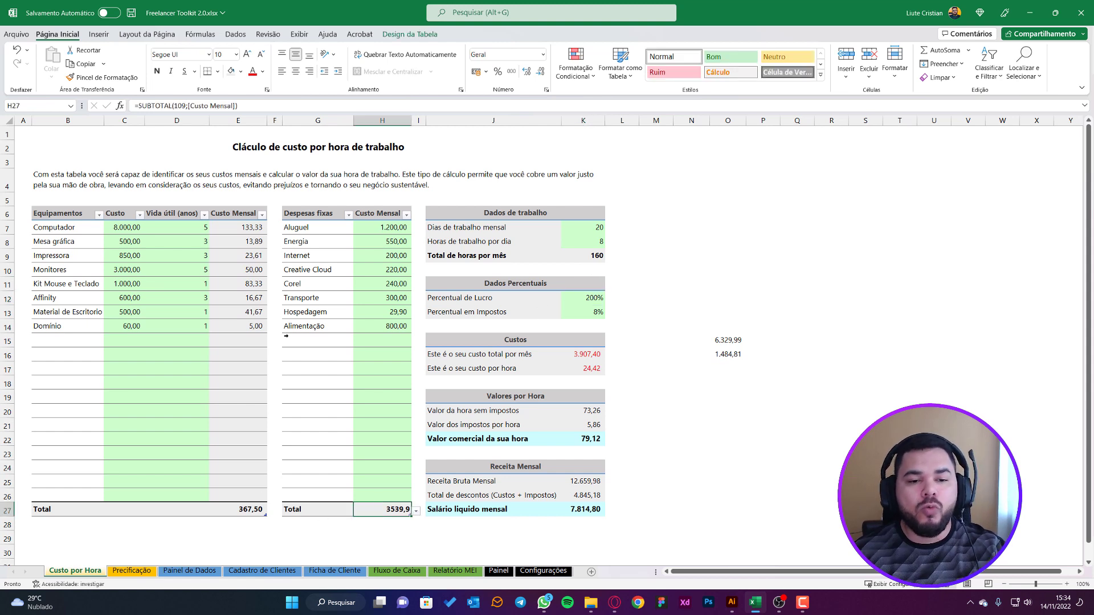
{"action": "left_click", "coordinate": [352, 397]}
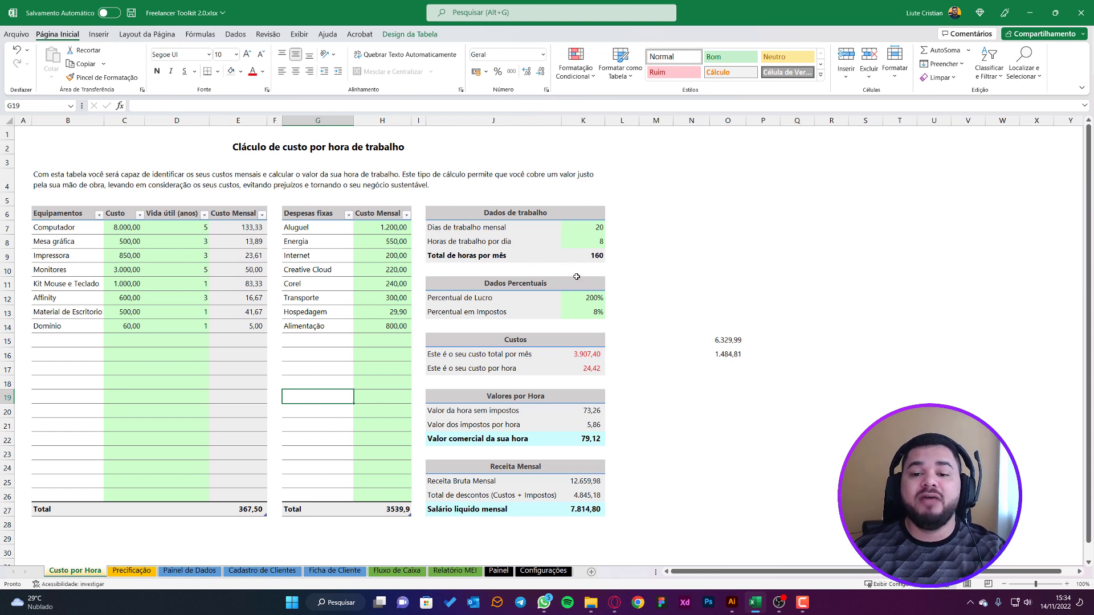
{"action": "left_click", "coordinate": [747, 359]}
{"action": "left_click", "coordinate": [730, 340]}
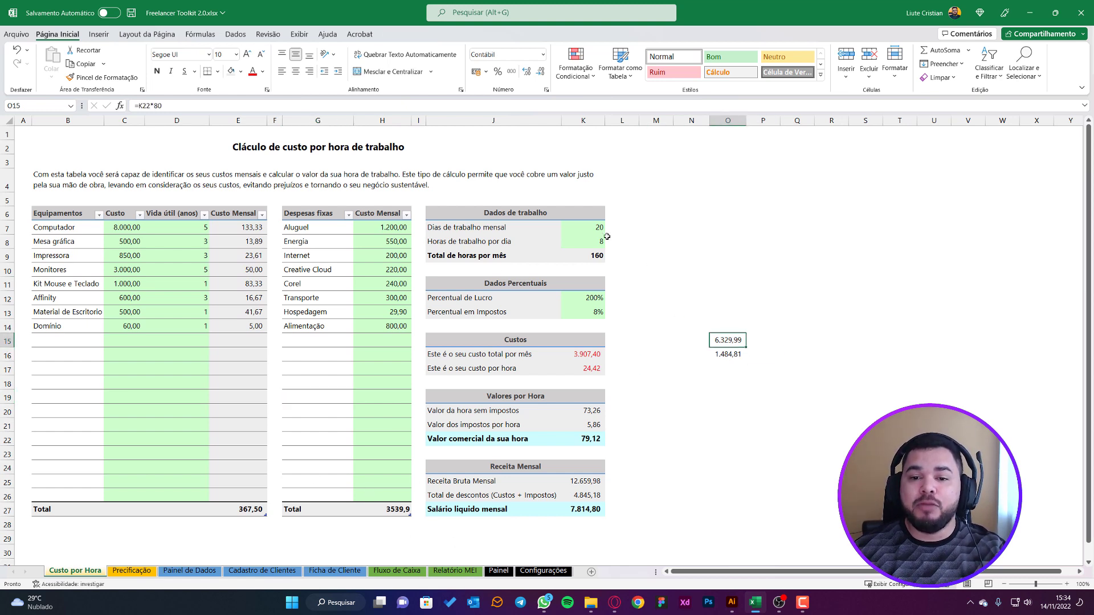
{"action": "left_click", "coordinate": [719, 354]}
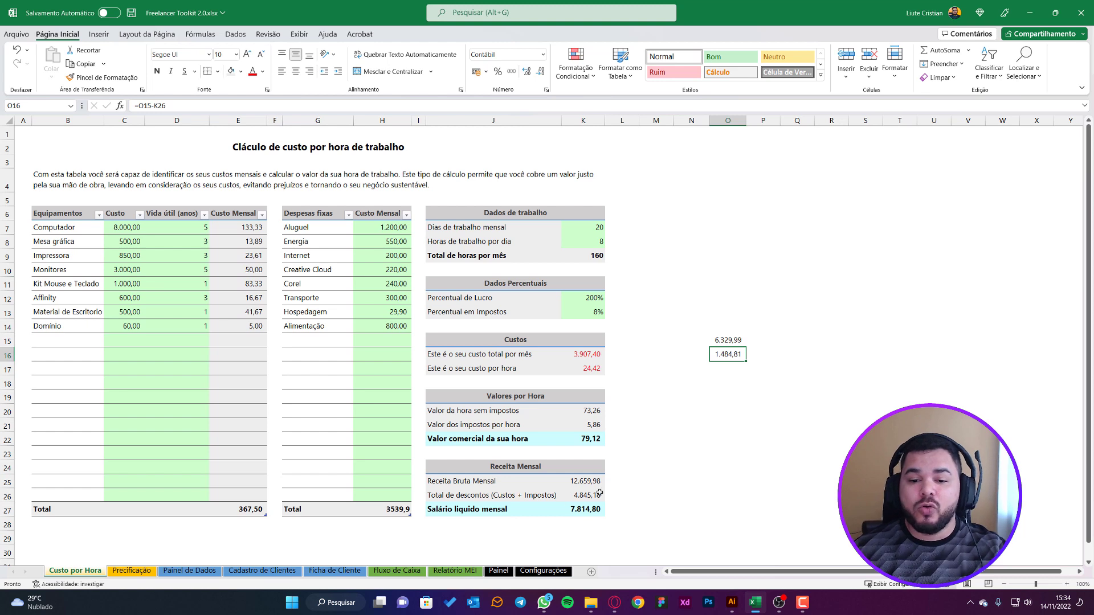
- Clear the two trial calculations in cells O15:O16
{"action": "left_click", "coordinate": [575, 503]}
{"action": "left_click_drag", "start_coordinate": [729, 340], "coordinate": [728, 355]}
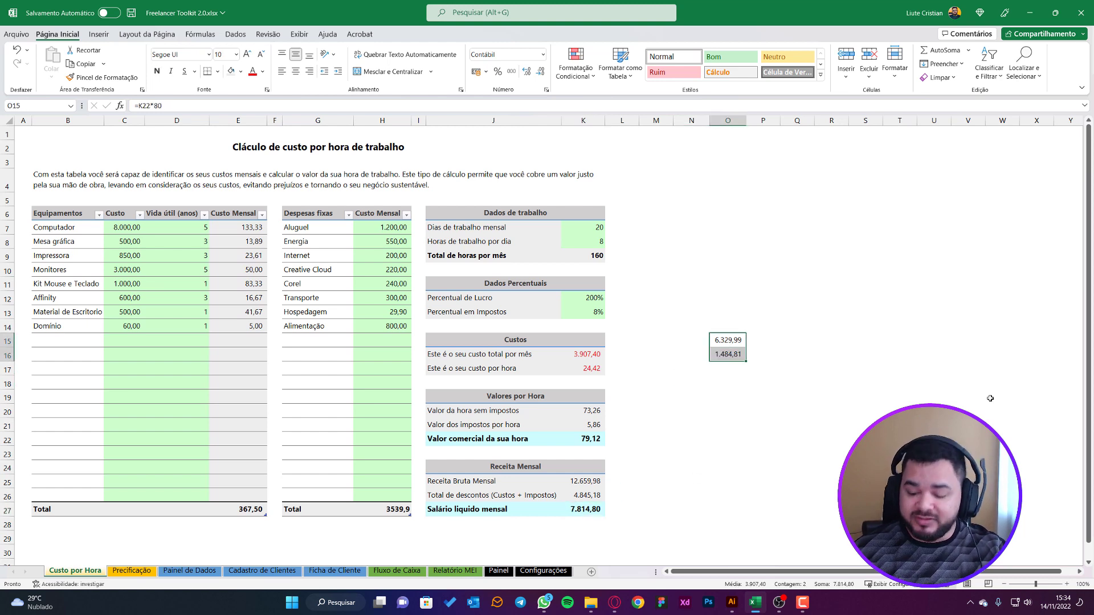
{"action": "key", "text": "Delete"}
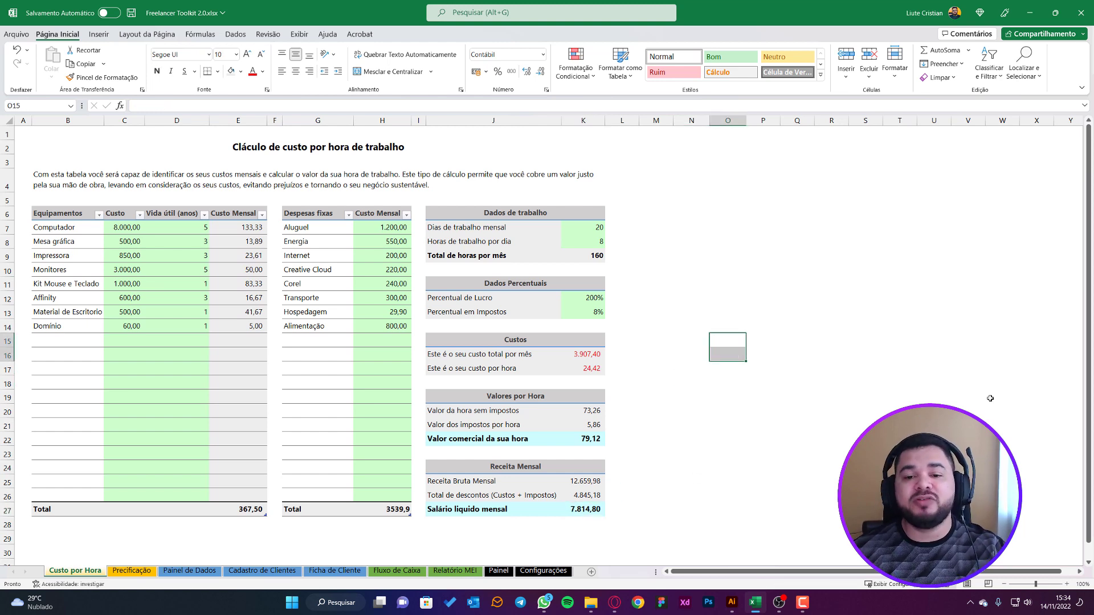
- Check the commercial hourly rate formula and set the Percentual de Lucro to 250%
{"action": "left_click", "coordinate": [634, 281]}
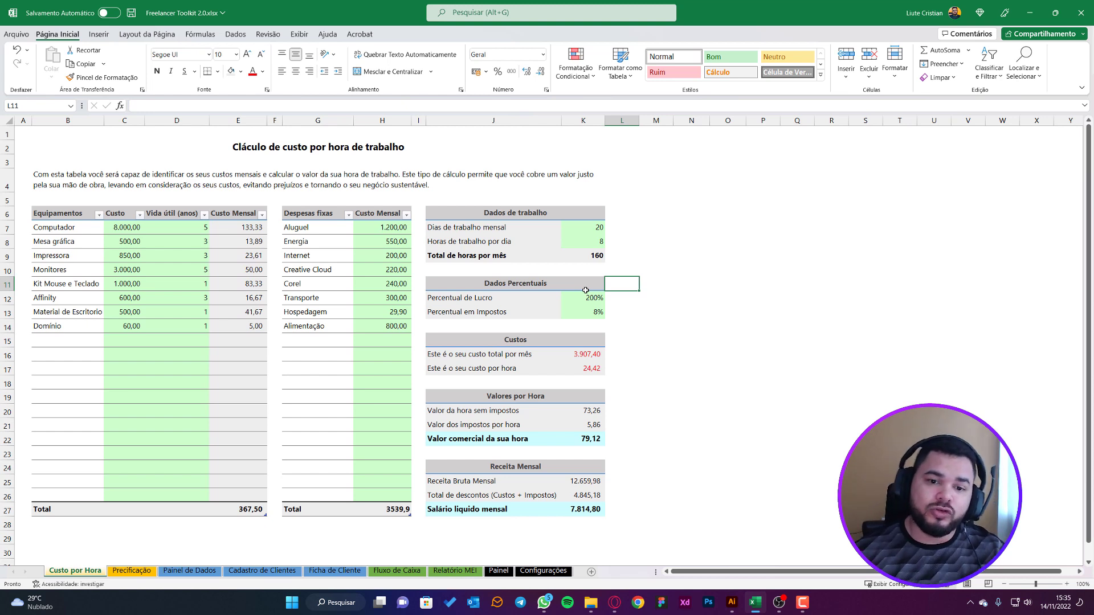
{"action": "left_click", "coordinate": [596, 436]}
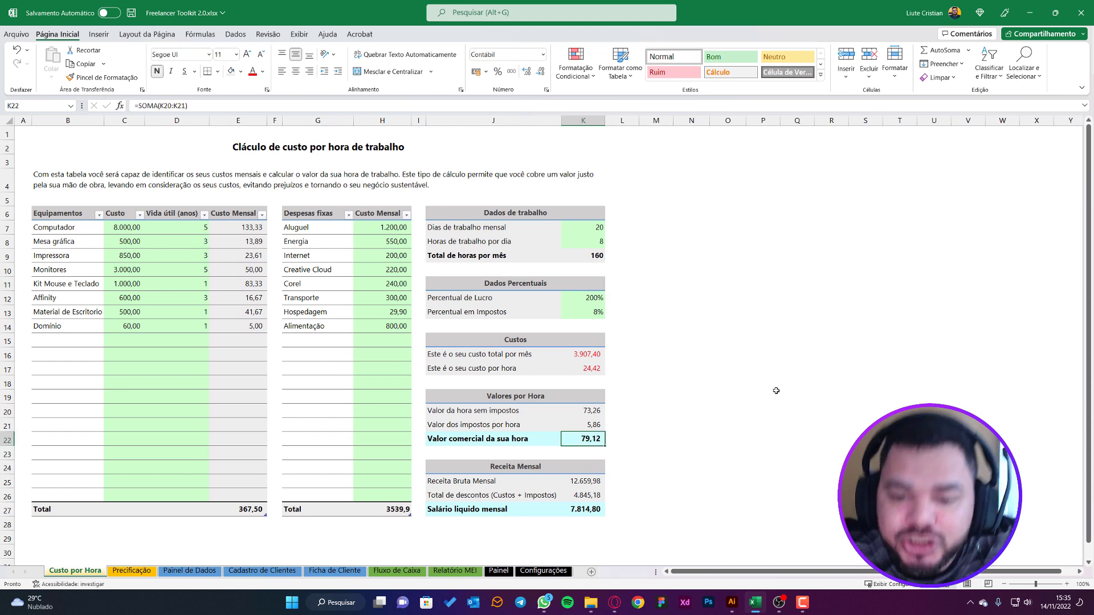
{"action": "left_click", "coordinate": [590, 296]}
{"action": "type", "text": "25"}
{"action": "type", "text": "0"}
{"action": "key", "text": "Return"}
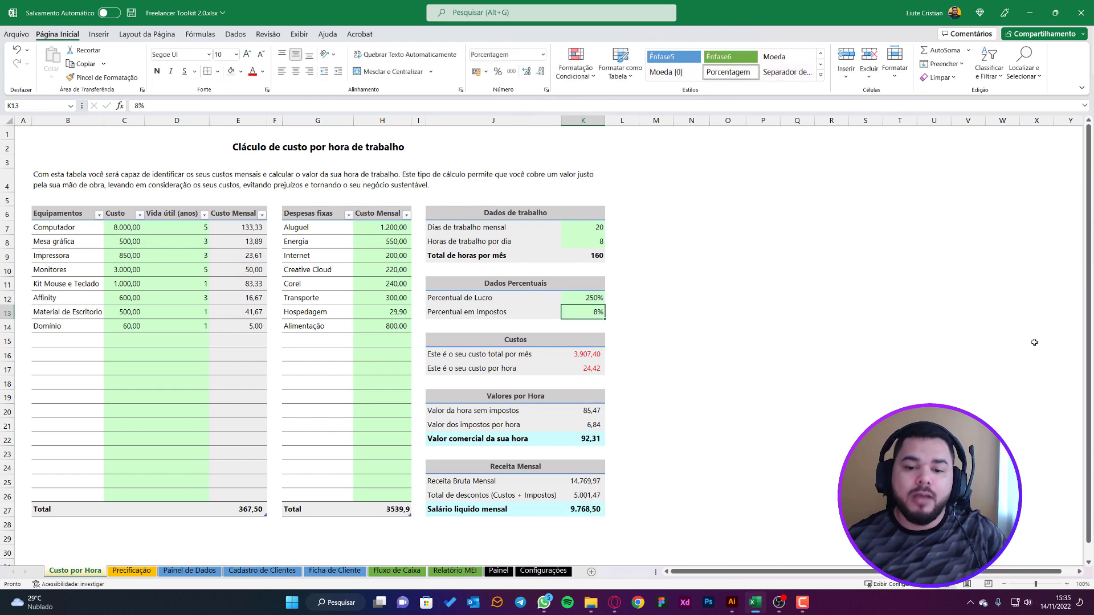
- Raise the Percentual de Lucro to 300%
{"action": "key", "text": "Up"}
{"action": "type", "text": "300"}
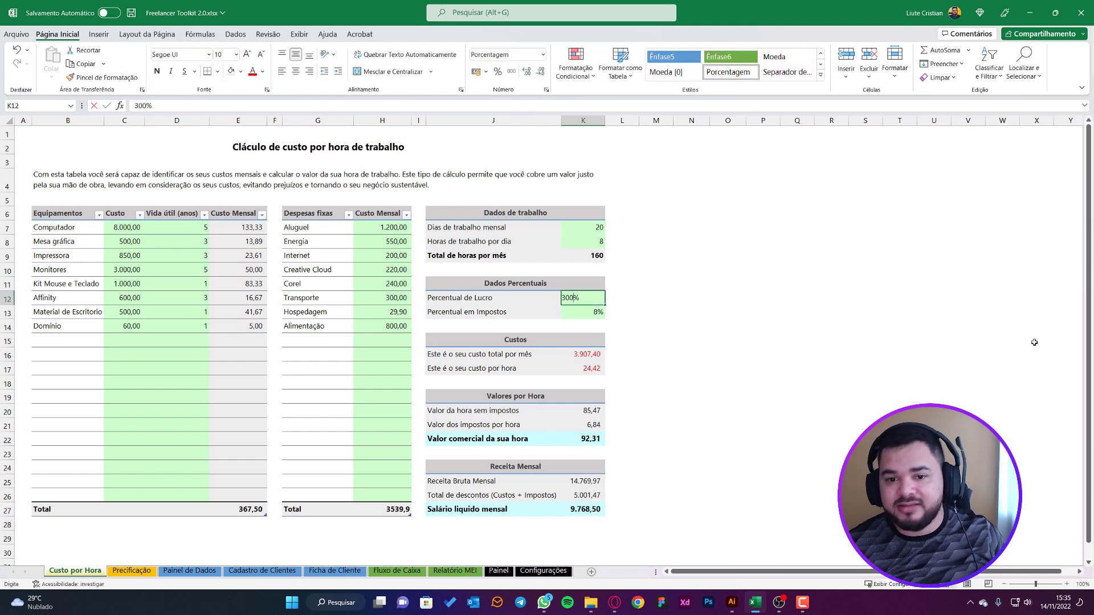
{"action": "key", "text": "Return"}
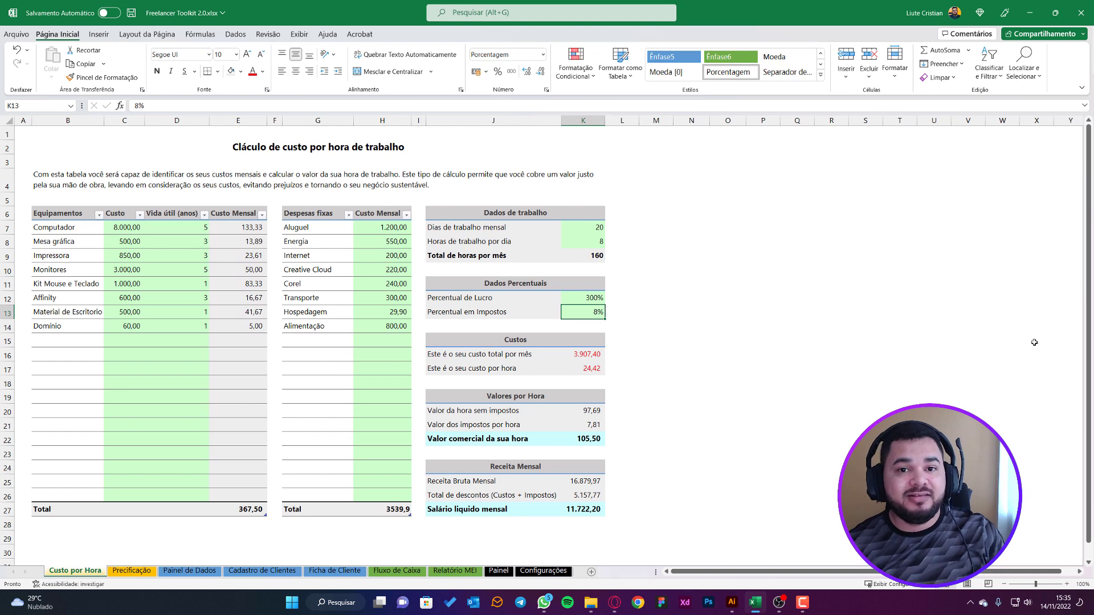
- Undo the last two Percentual de Lucro changes
{"action": "key", "text": "ctrl+z"}
{"action": "key", "text": "ctrl+z"}
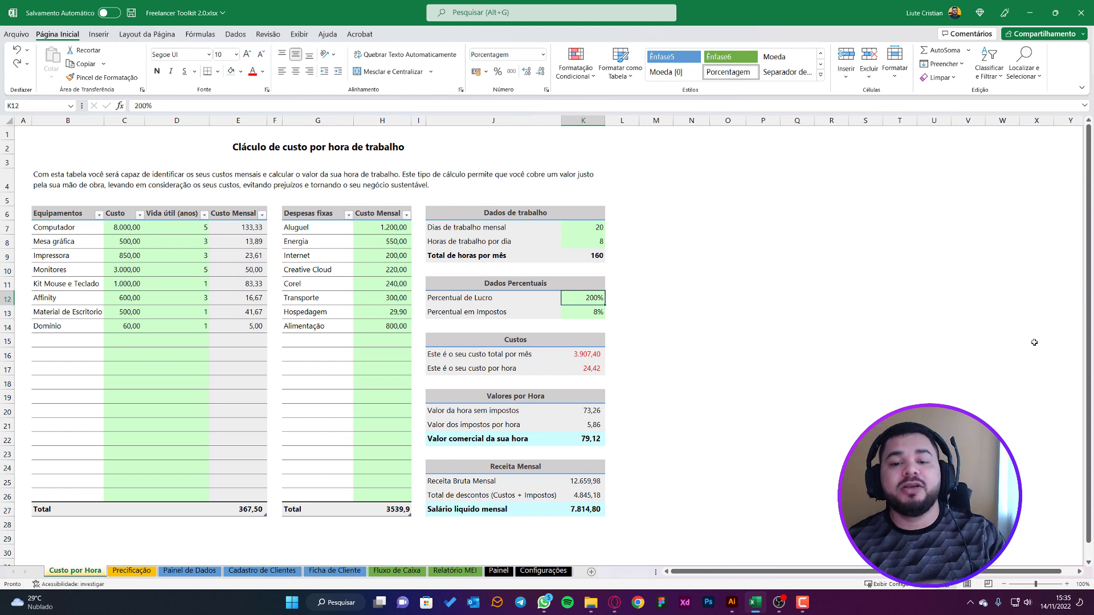
{"action": "left_click", "coordinate": [595, 353]}
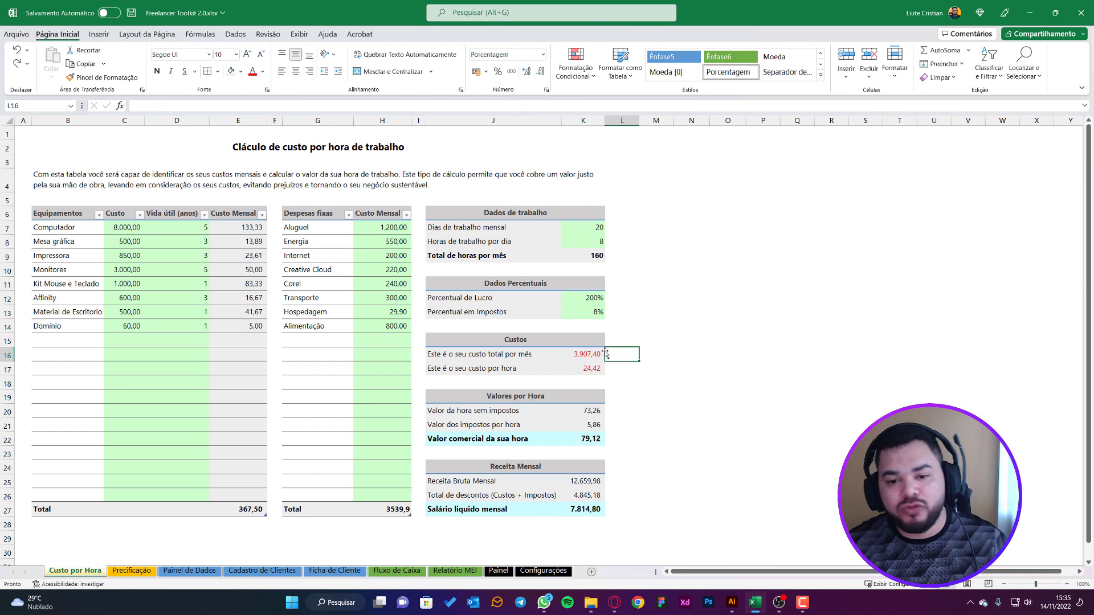